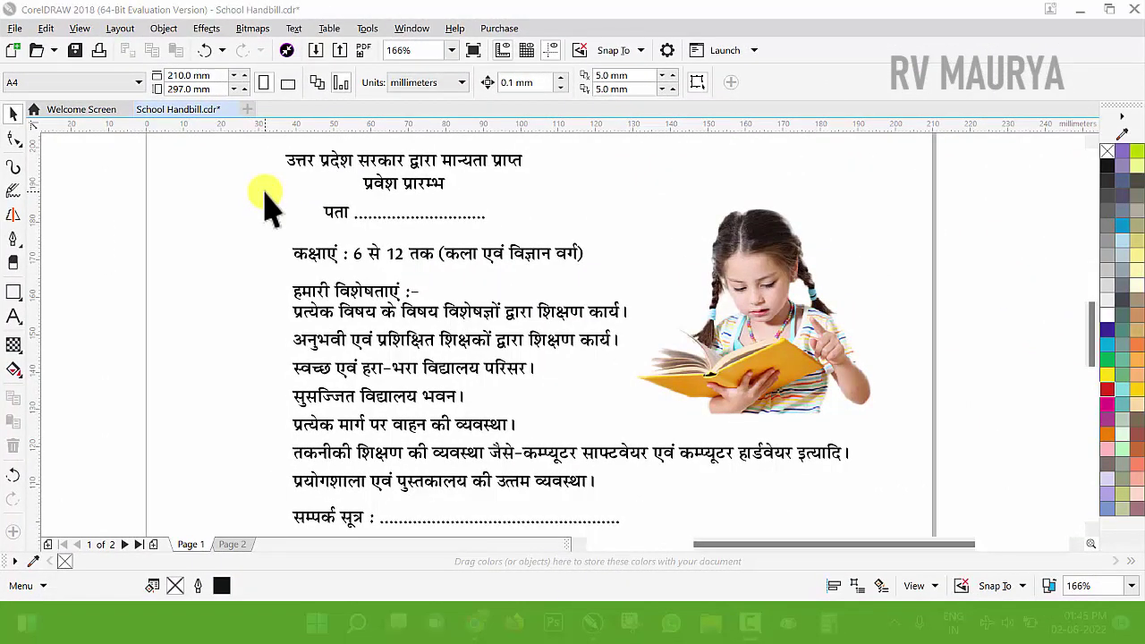
# Move all the handbill text and the girl picture off the page to the empty area on its right.
pyautogui.scroll(-3, 268, 208)
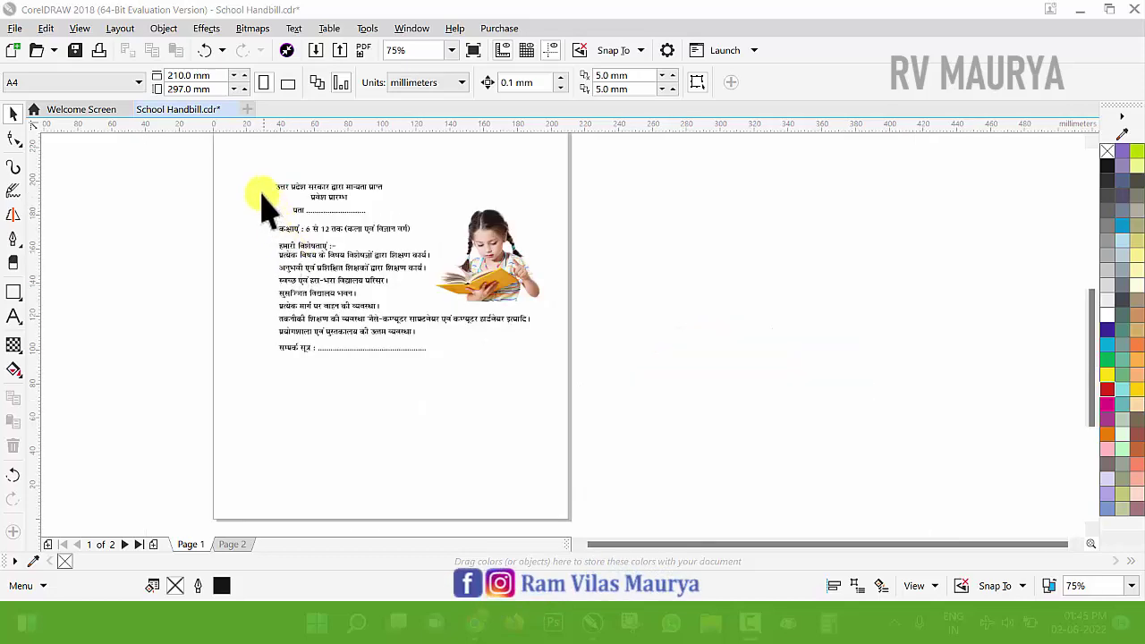
pyautogui.moveTo(224, 149); pyautogui.dragTo(656, 438)
pyautogui.moveTo(366, 263); pyautogui.dragTo(689, 283)
pyautogui.press('Escape')
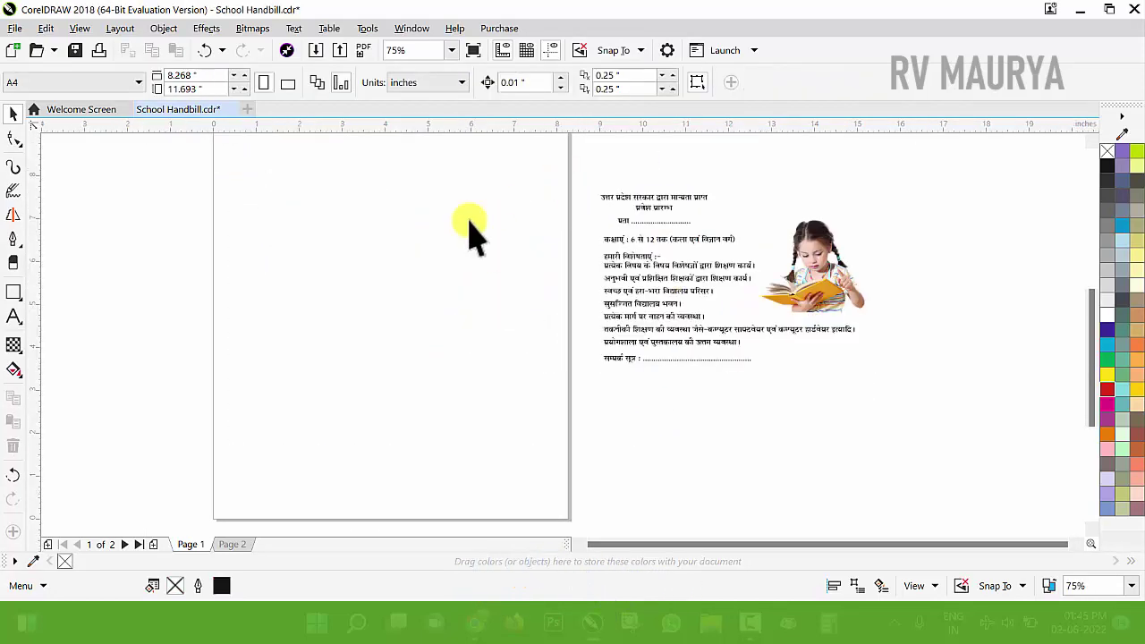
# Add a rectangle that exactly covers the whole page.
pyautogui.doubleClick(13, 293)
pyautogui.scroll(-2, 598, 313)
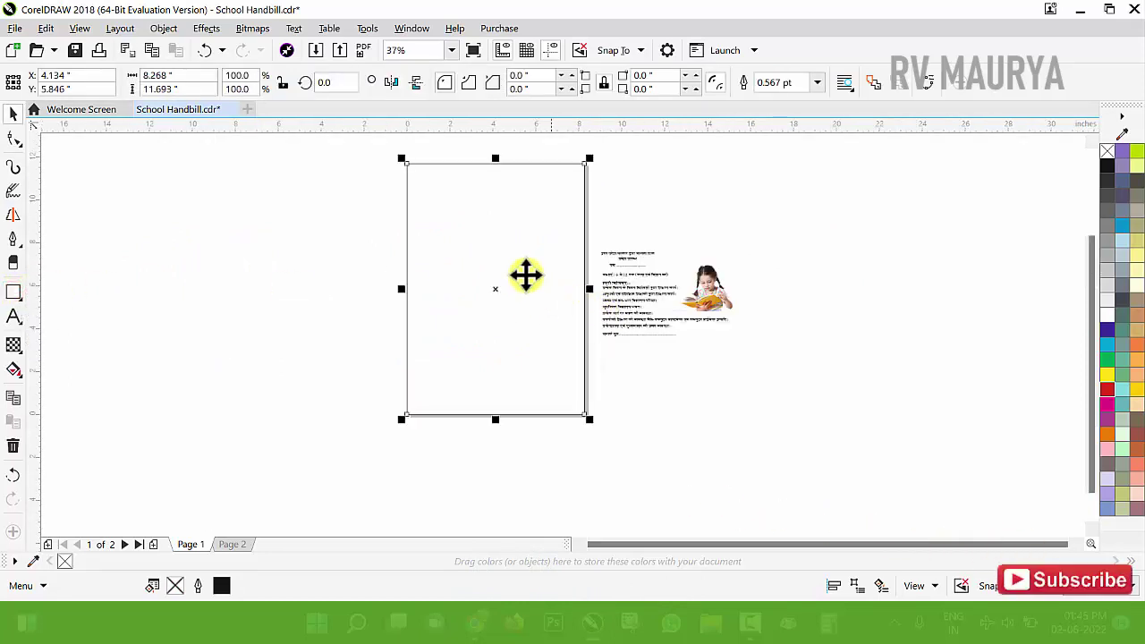
pyautogui.press('z')
pyautogui.moveTo(350, 153); pyautogui.dragTo(707, 340)
pyautogui.press('space')
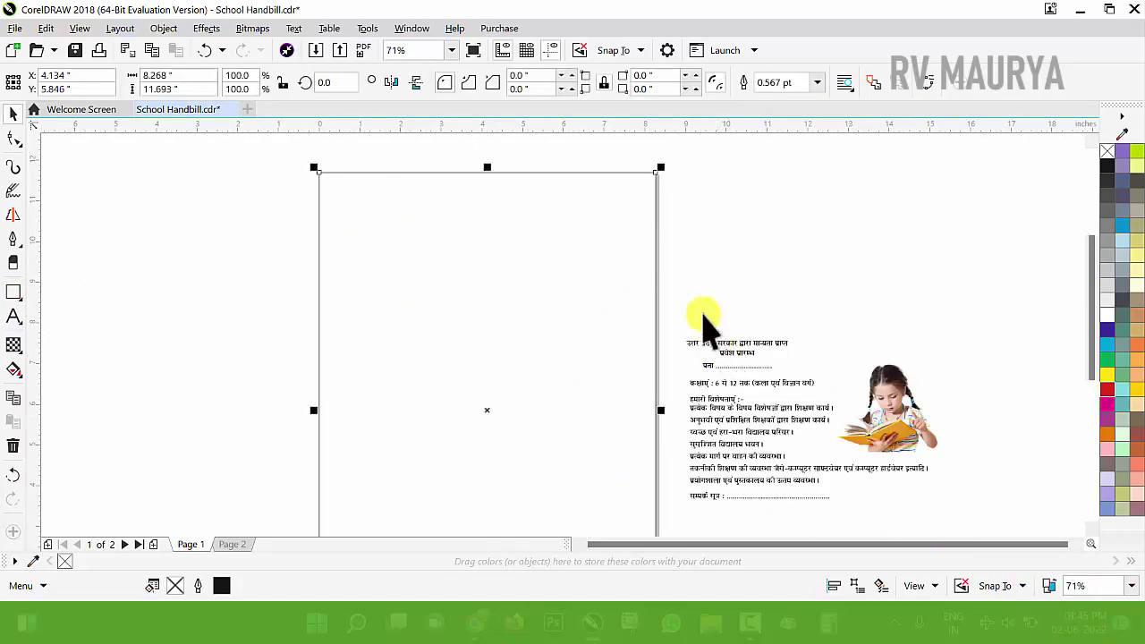
# Resize the page rectangle to 7.5 inches wide and 10.5 inches high.
pyautogui.scroll(1, 608, 282)
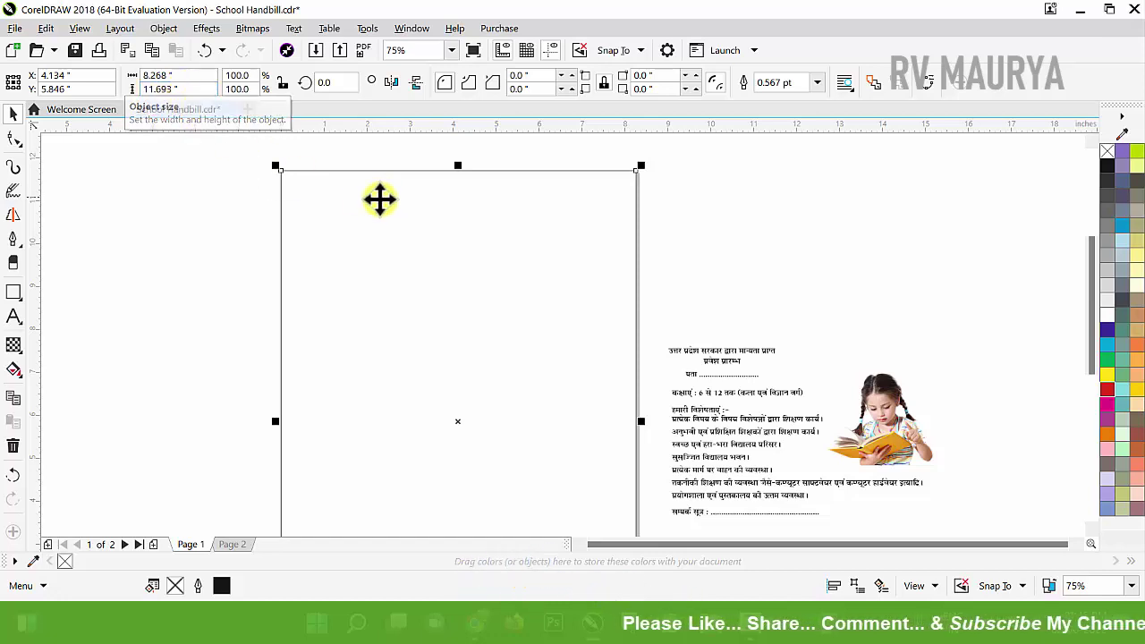
pyautogui.click(199, 76)
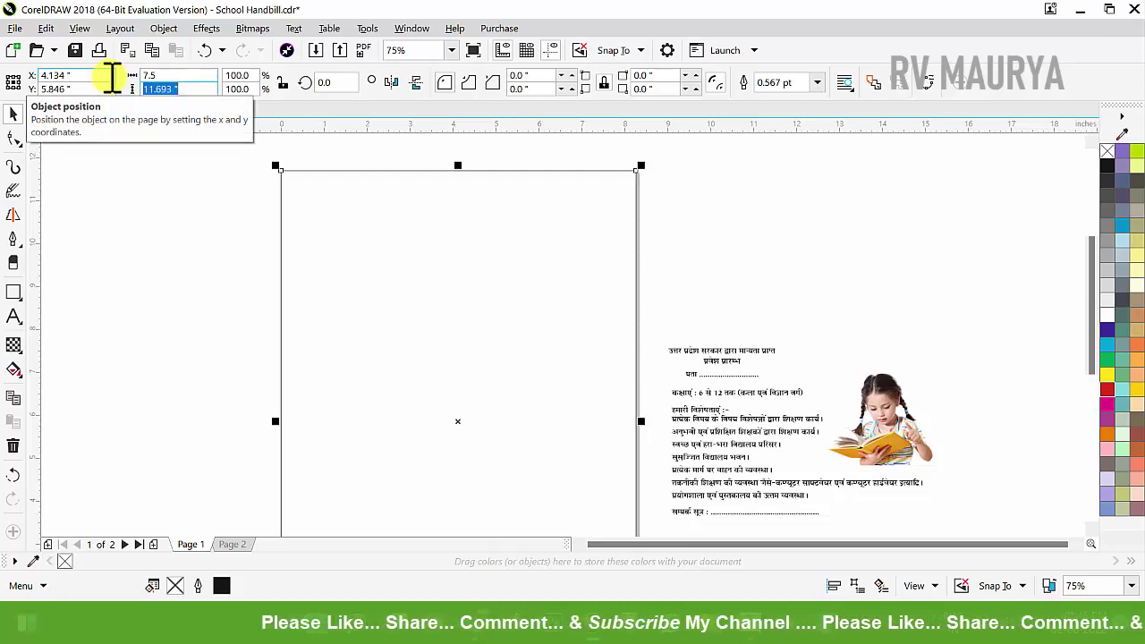
pyautogui.write('10.5')
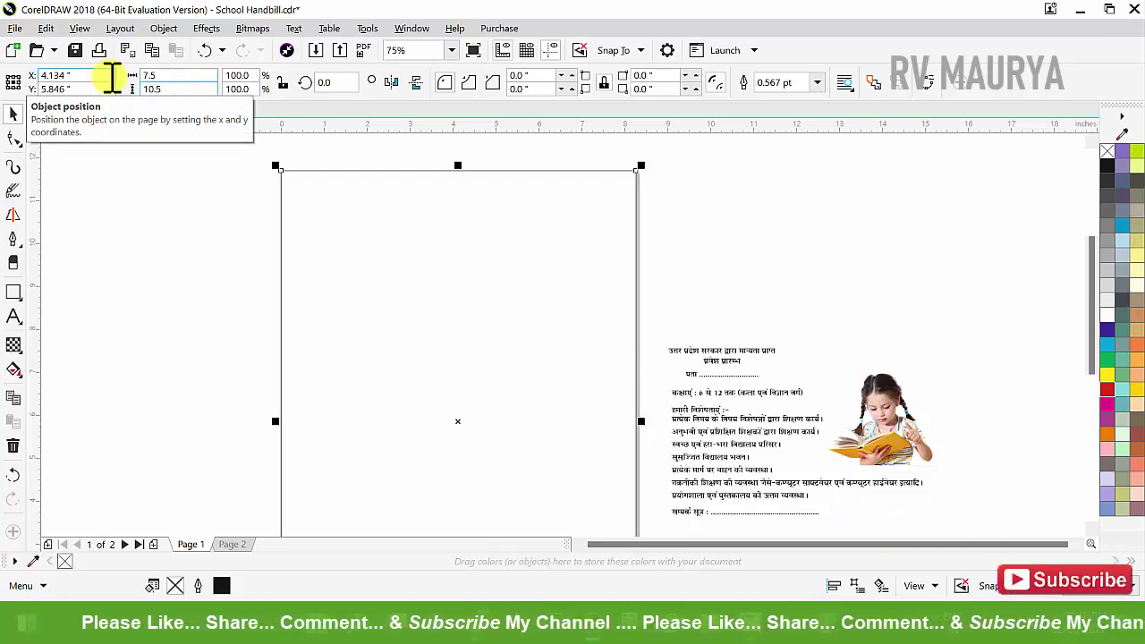
pyautogui.press('Return')
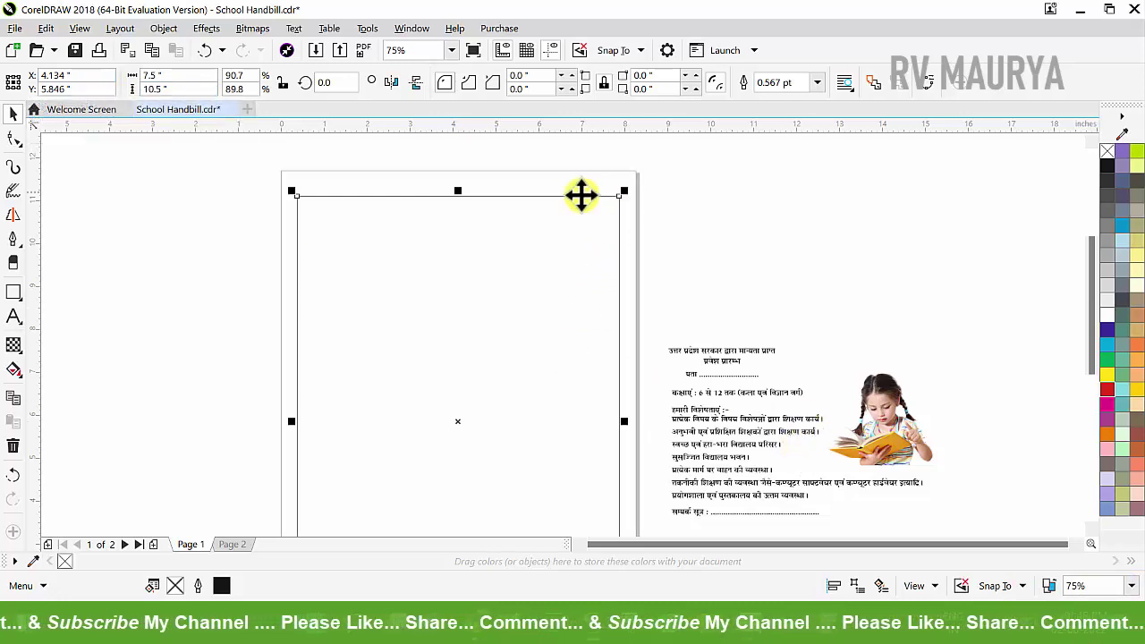
# Set the outline width of the border rectangle to 4.0 pt.
pyautogui.scroll(2, 582, 195)
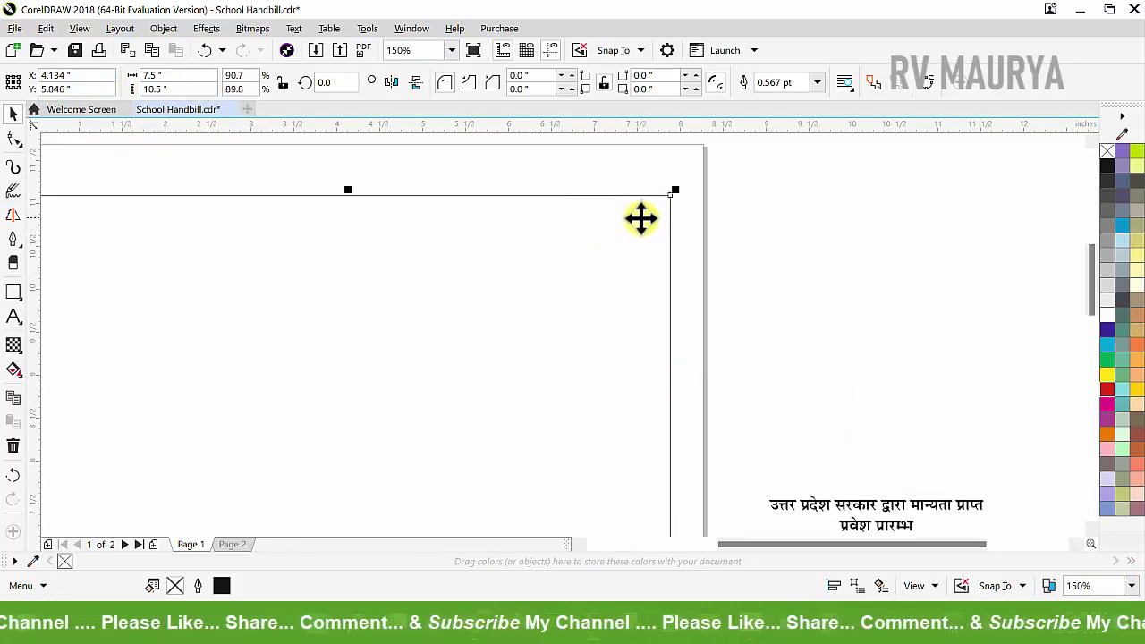
pyautogui.click(818, 81)
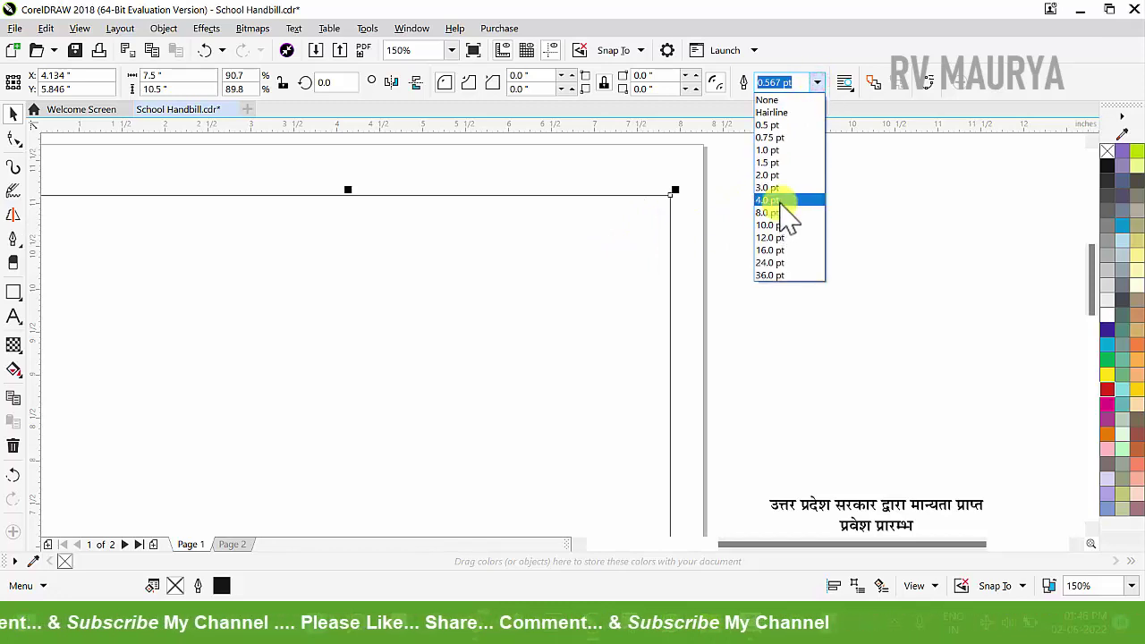
pyautogui.click(779, 201)
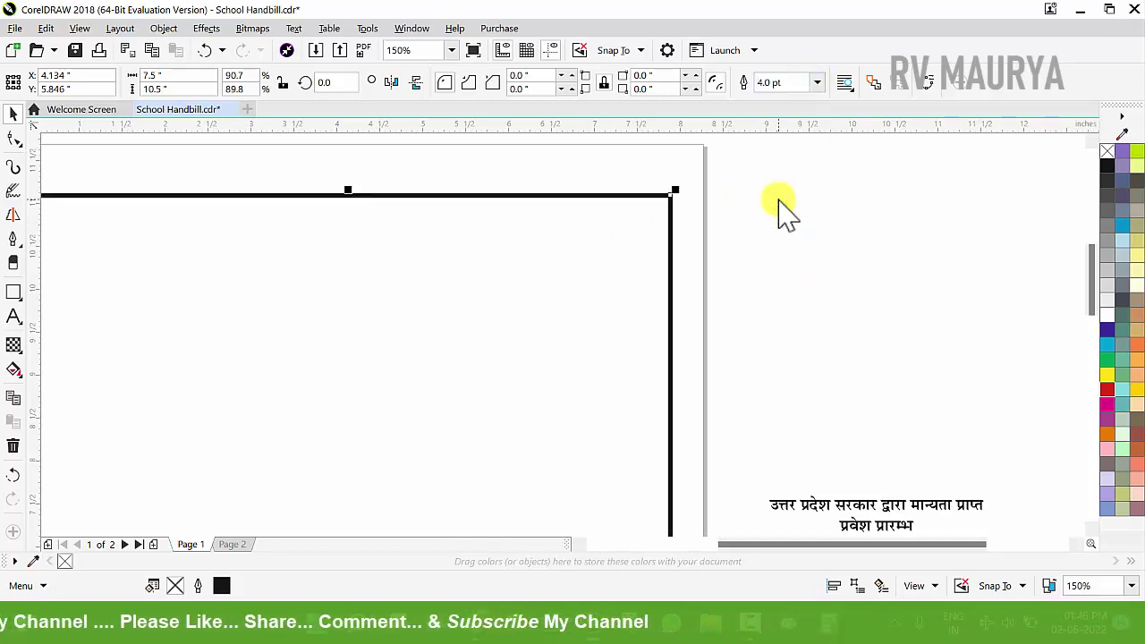
pyautogui.scroll(-3, 716, 206)
pyautogui.press('z')
pyautogui.moveTo(495, 153); pyautogui.dragTo(848, 312)
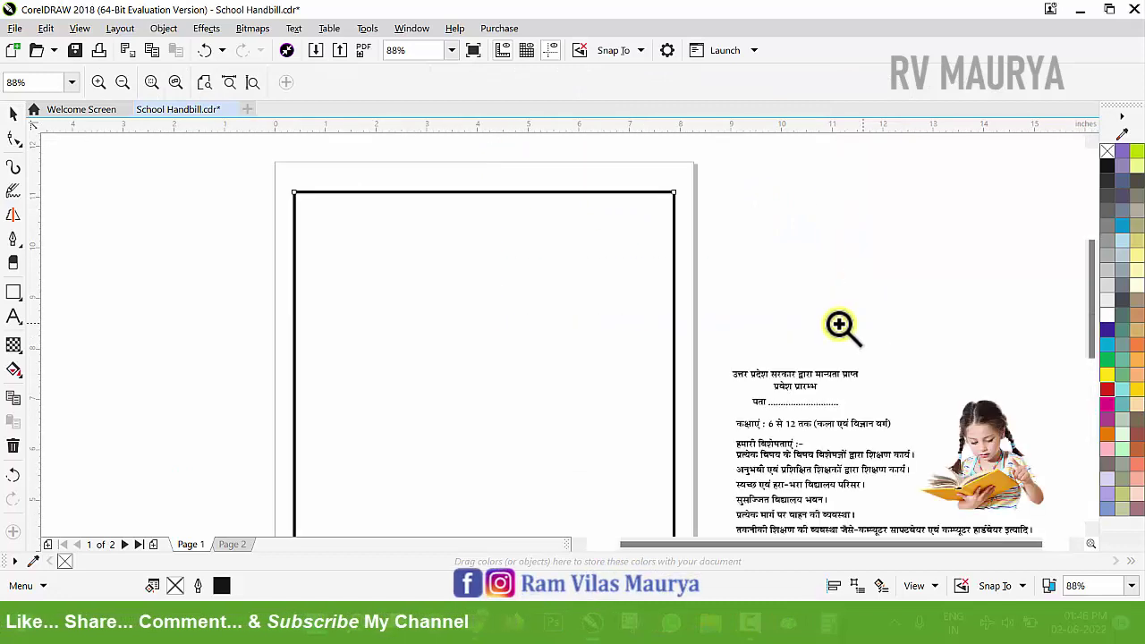
pyautogui.press('space')
pyautogui.click(723, 270)
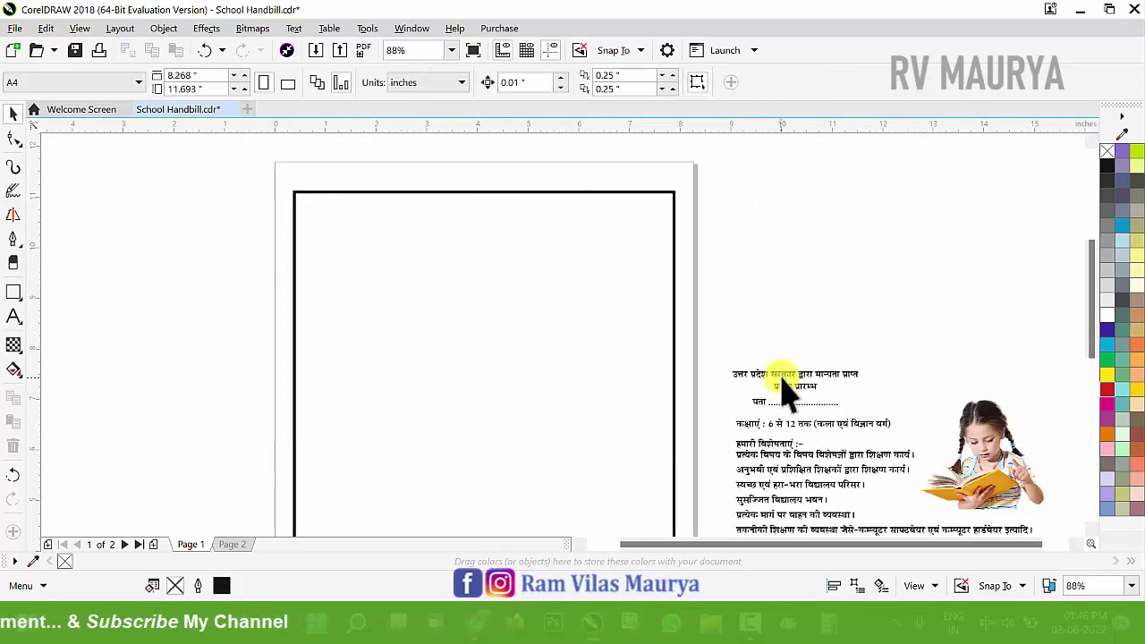
# Place the line "उत्तर प्रदेश सरकार द्वारा मान्यता प्राप्त" inside the border's top edge, centre it horizontally in the border and enlarge it.
pyautogui.moveTo(786, 391); pyautogui.dragTo(480, 209)
pyautogui.keyDown('shift'); pyautogui.click(516, 236); pyautogui.keyUp('shift')
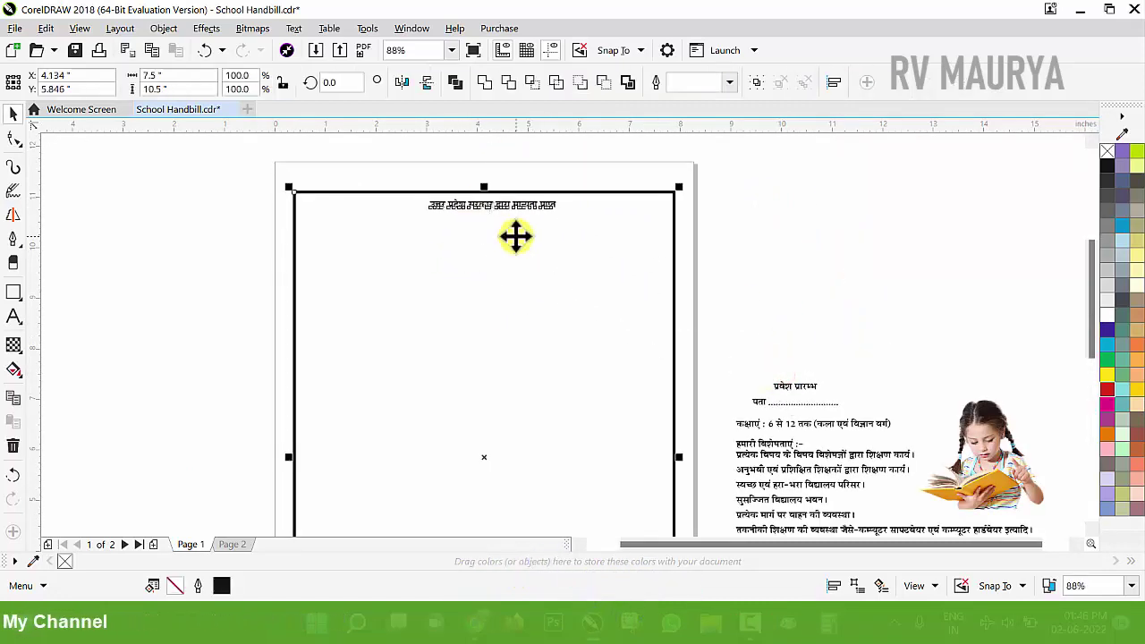
pyautogui.click(747, 224)
pyautogui.moveTo(716, 171); pyautogui.dragTo(412, 246)
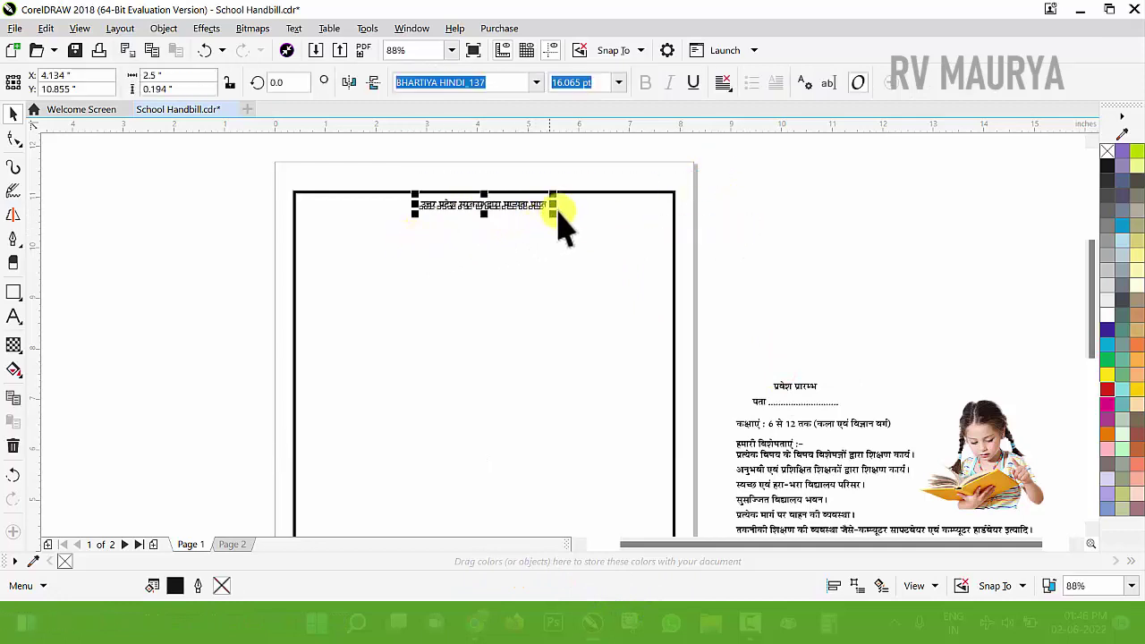
pyautogui.moveTo(559, 223); pyautogui.dragTo(573, 256)
pyautogui.click(572, 245)
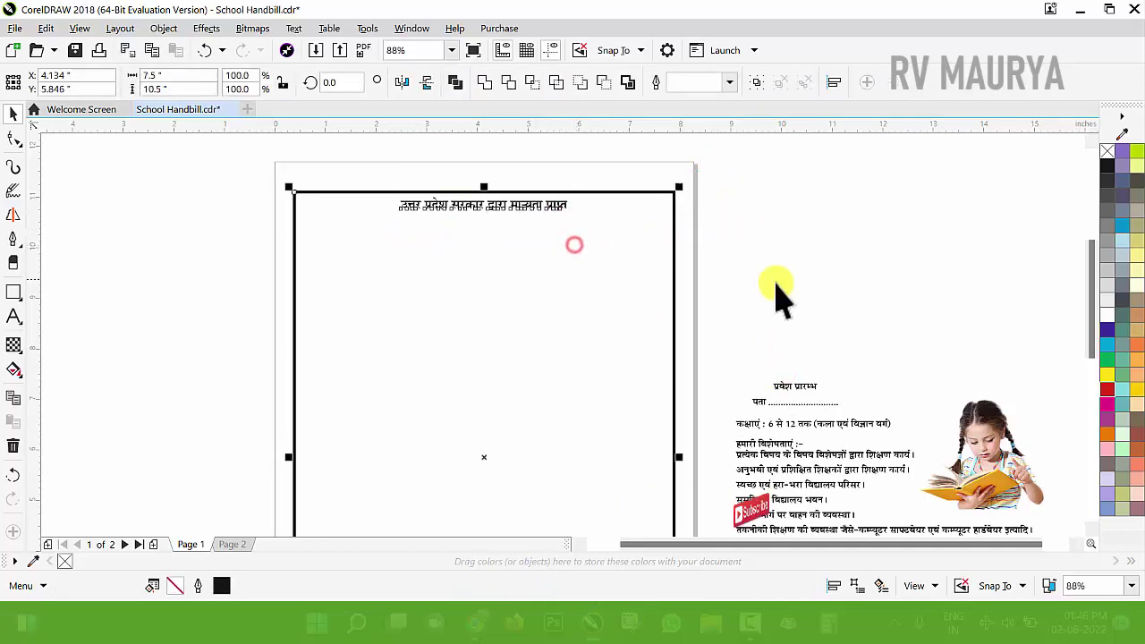
pyautogui.click(784, 286)
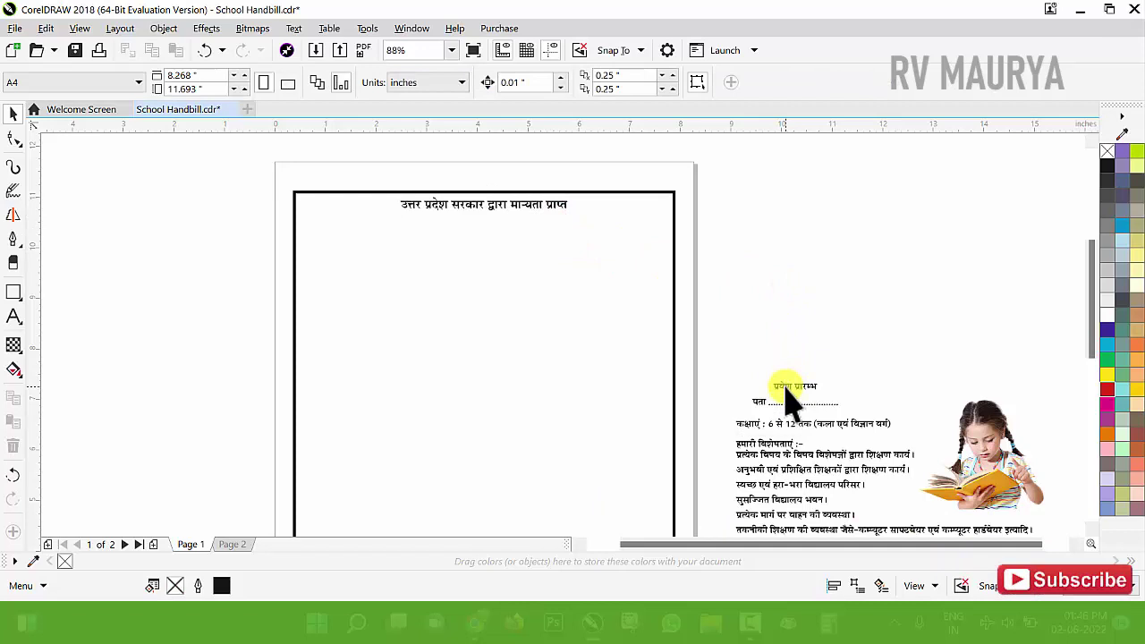
# Move the "प्रवेश प्रारम्भ" text inside the border's upper-left corner, level with the recognition line.
pyautogui.moveTo(784, 398); pyautogui.dragTo(326, 218)
pyautogui.press('z')
pyautogui.moveTo(205, 158); pyautogui.dragTo(514, 262)
pyautogui.press('space')
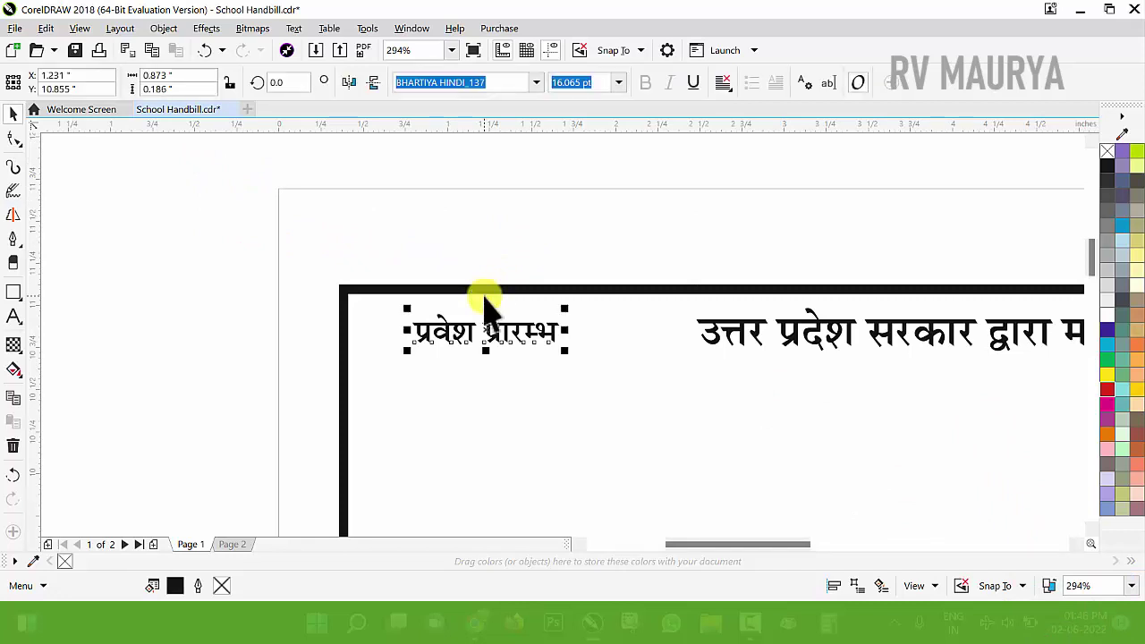
# Change the font of the "प्रवेश प्रारम्भ" text to RAJ 05.
pyautogui.click(535, 83)
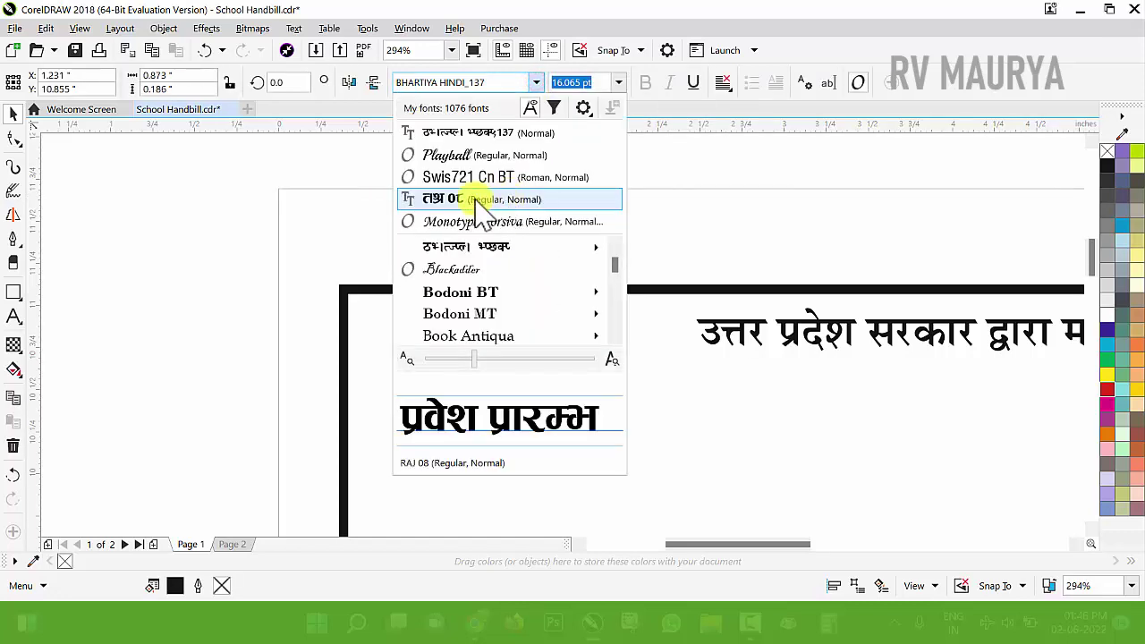
pyautogui.click(483, 82)
pyautogui.write('raj')
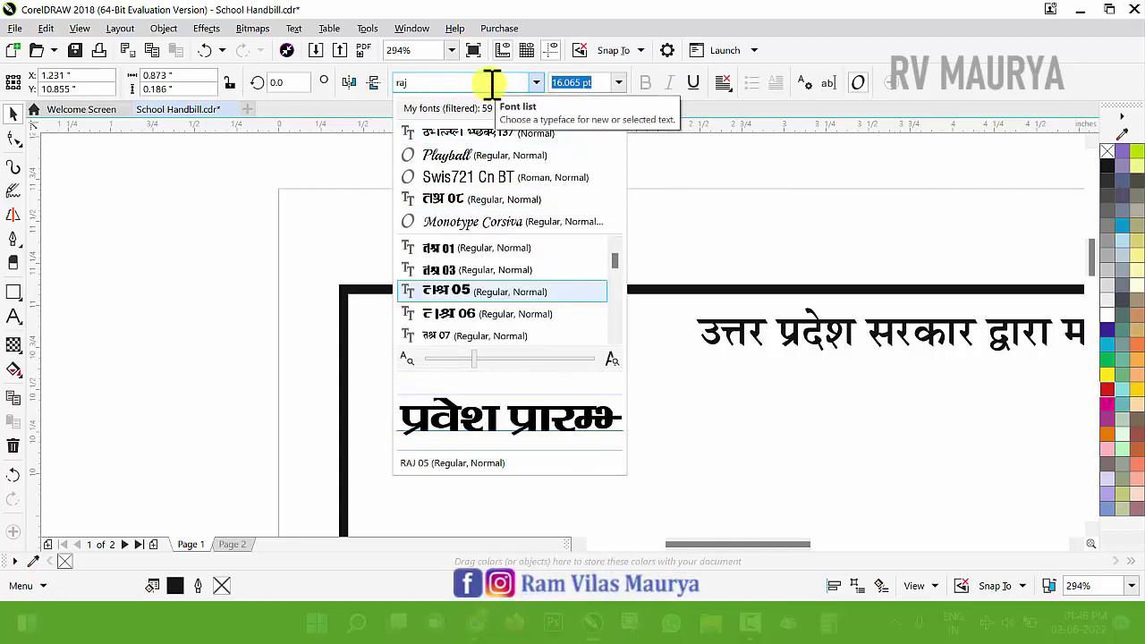
pyautogui.click(479, 292)
pyautogui.scroll(2, 502, 332)
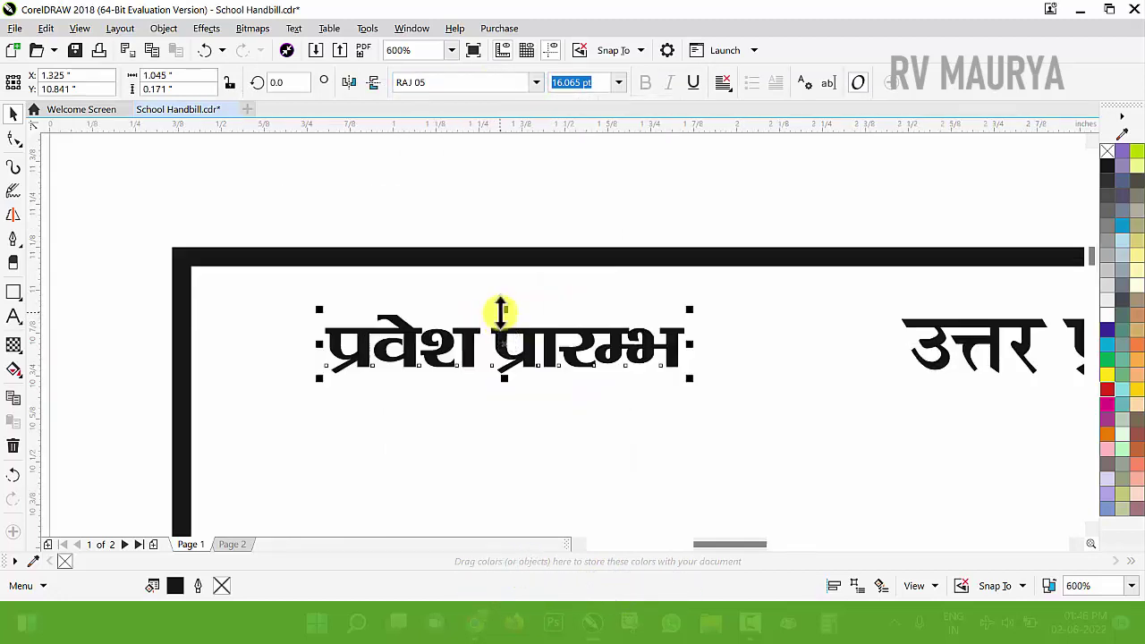
# Stretch the "प्रवेश प्रारम्भ" text taller, enlarge it to about 1.19 by 0.29 inches and shift it closer to the border corner.
pyautogui.moveTo(501, 312); pyautogui.dragTo(505, 298)
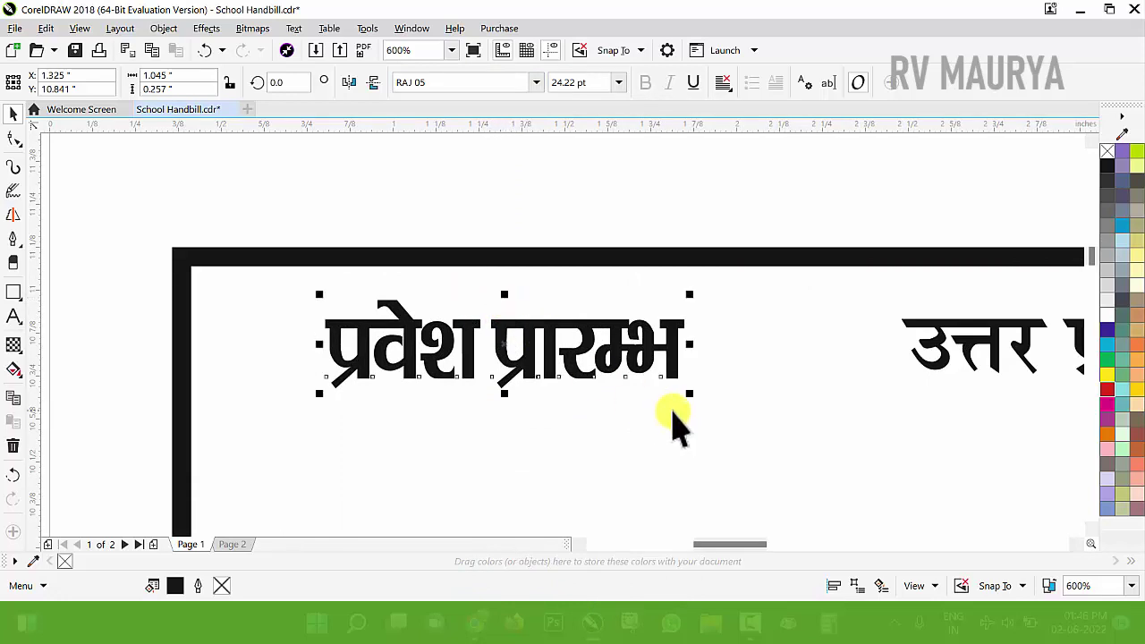
pyautogui.moveTo(686, 396); pyautogui.dragTo(660, 377)
pyautogui.scroll(-2, 447, 286)
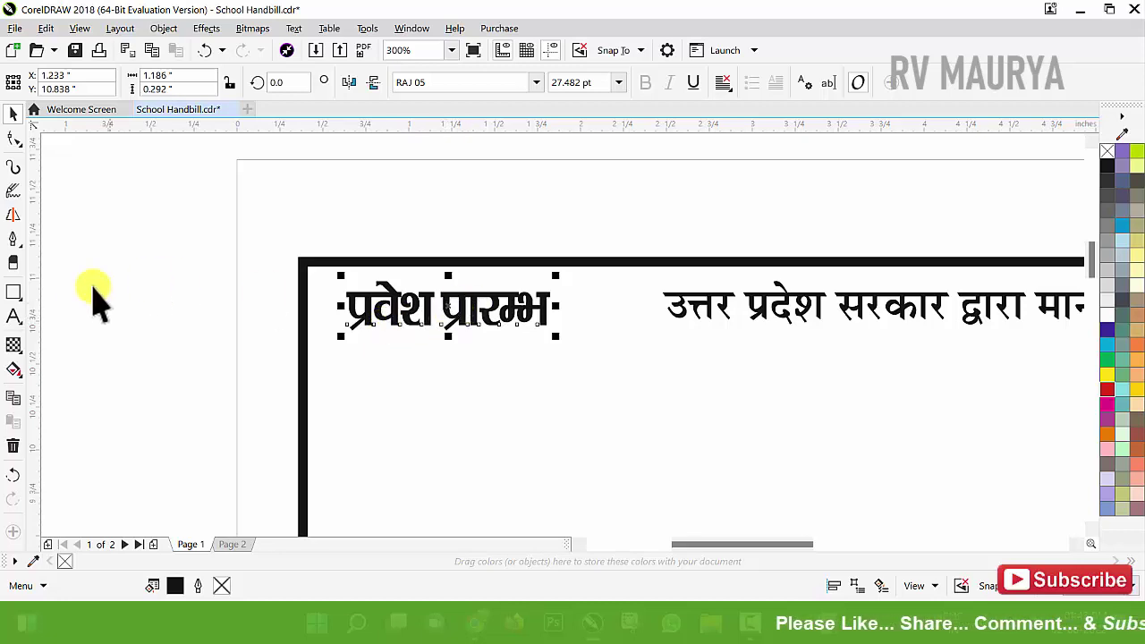
# Draw a polygon about 1.13 by 1.3 inches over the border's upper-left corner and give it 30 sides.
pyautogui.click(18, 296)
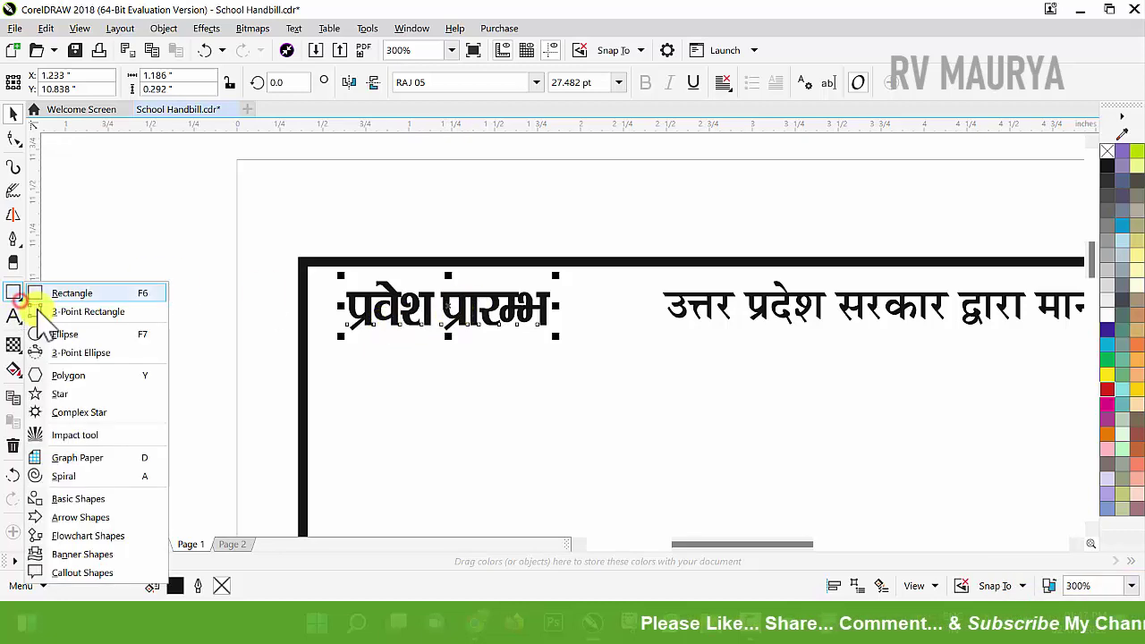
pyautogui.click(49, 375)
pyautogui.moveTo(269, 179); pyautogui.dragTo(485, 392)
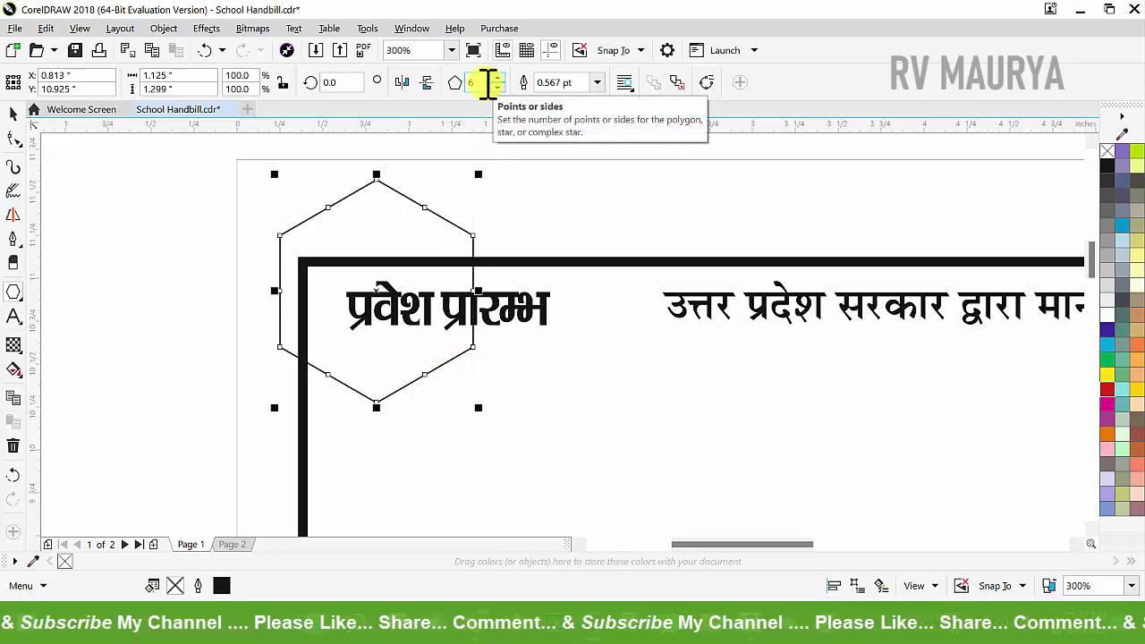
pyautogui.click(481, 83)
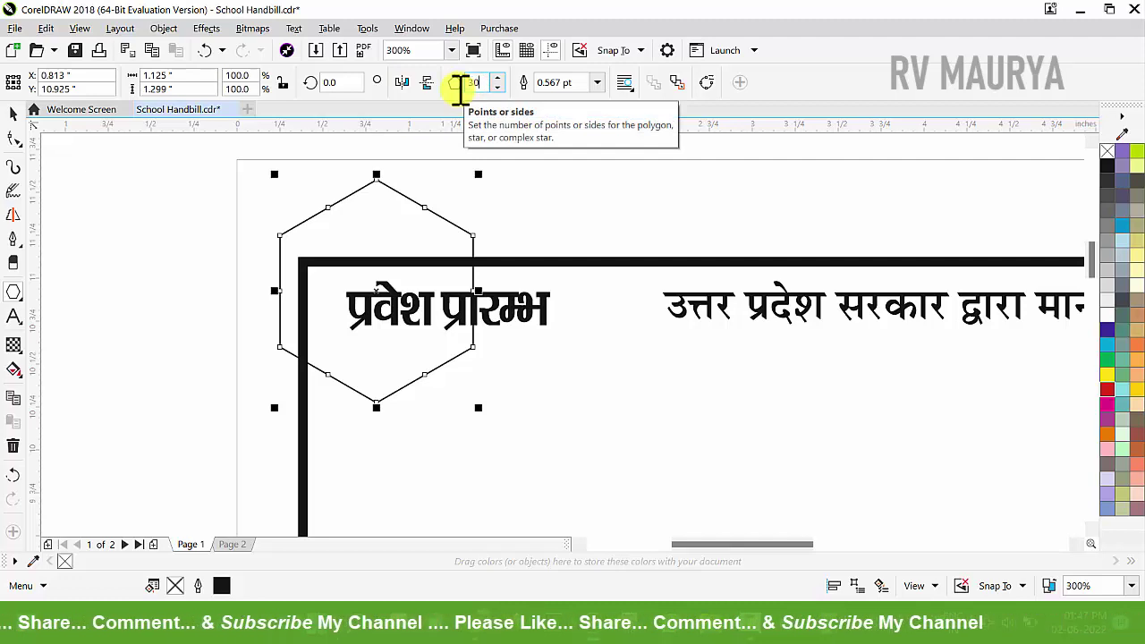
pyautogui.write('30')
pyautogui.press('Return')
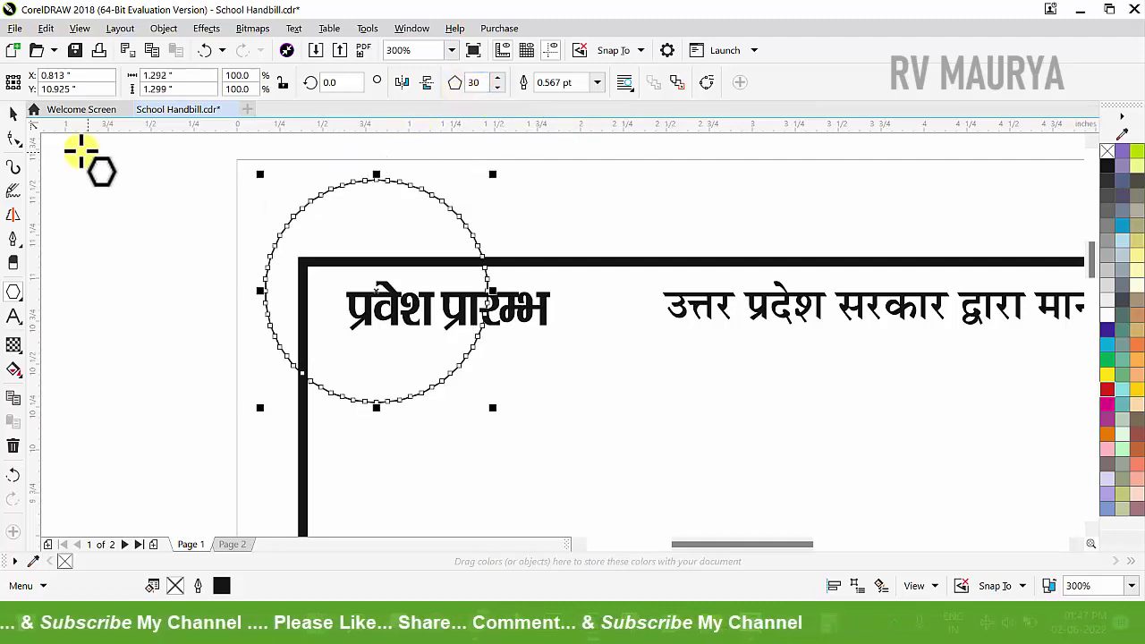
# Reshape the 30-sided polygon into a spiky starburst by pulling its side nodes inward.
pyautogui.click(14, 139)
pyautogui.scroll(2, 374, 185)
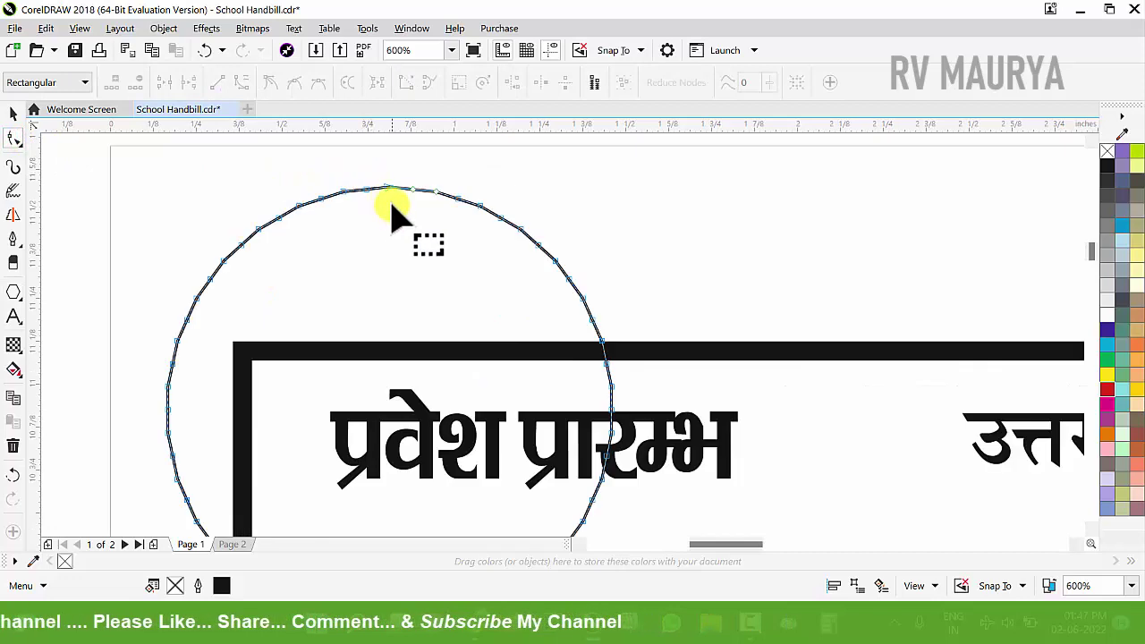
pyautogui.moveTo(389, 189); pyautogui.dragTo(389, 220)
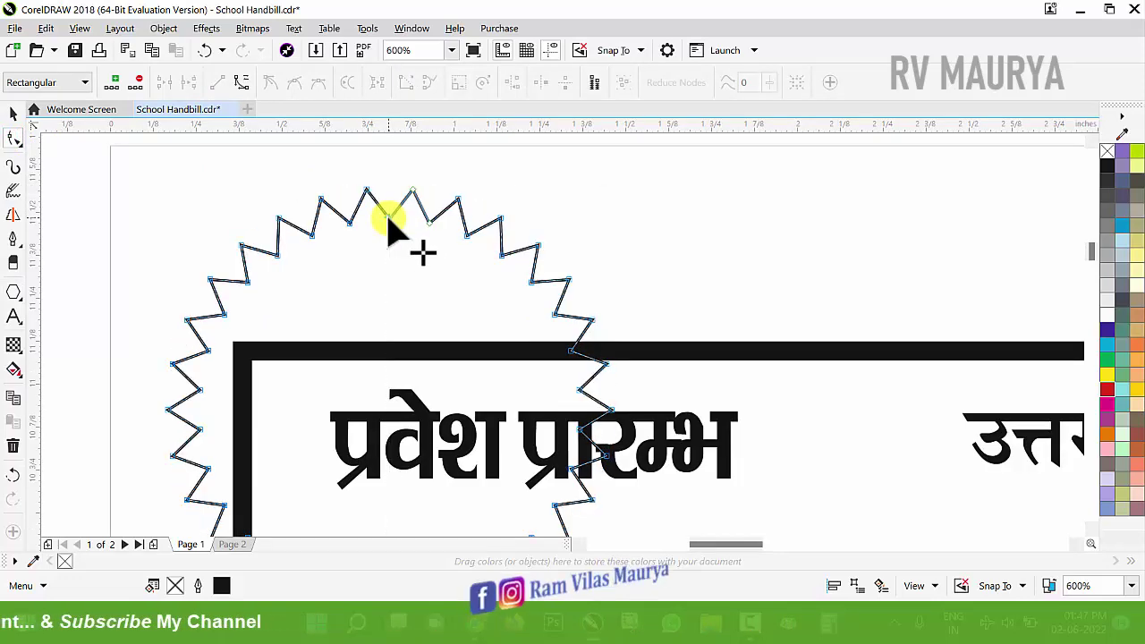
pyautogui.press('space')
pyautogui.scroll(-2, 370, 191)
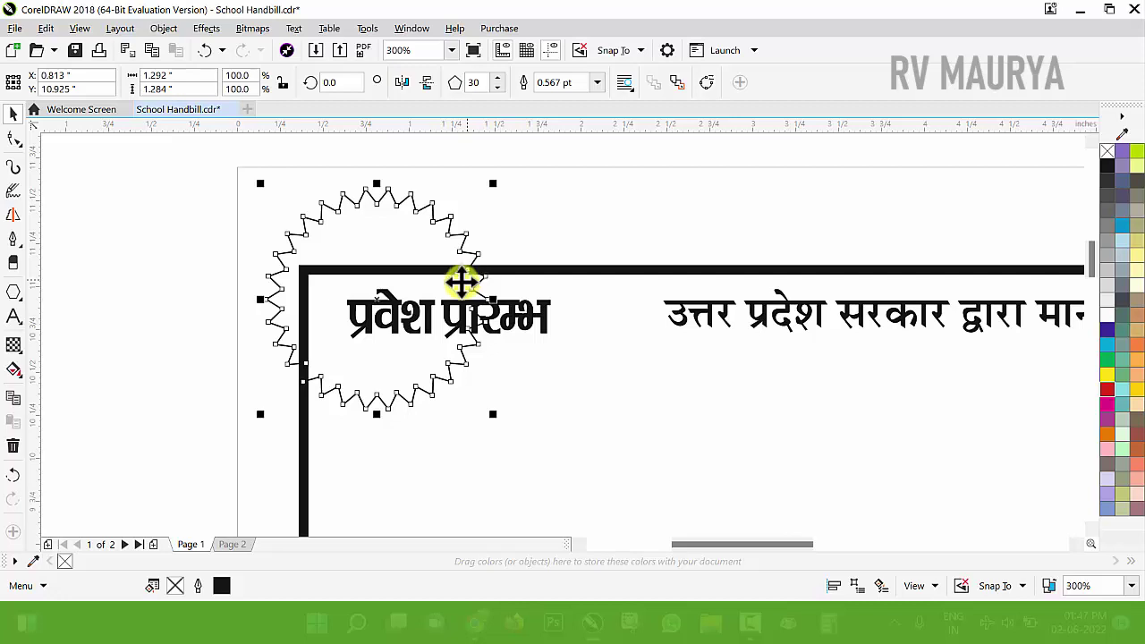
# Stretch the starburst into an oval about 2.29 by 1.13 inches and position it around the "प्रवेश प्रारम्भ" text.
pyautogui.moveTo(495, 300); pyautogui.dragTo(586, 367)
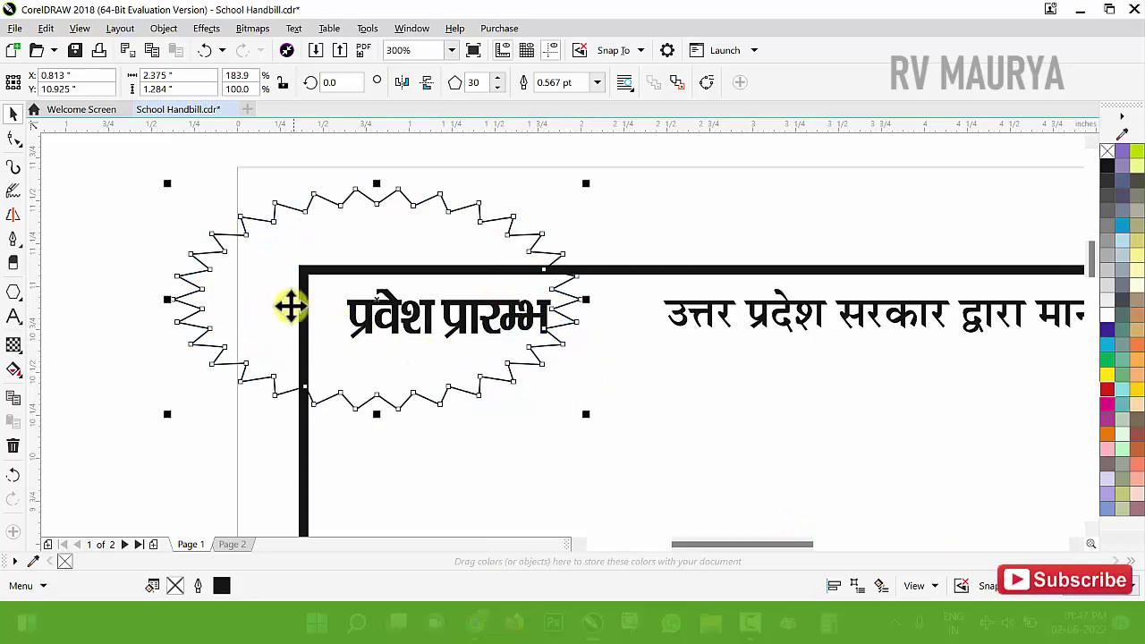
pyautogui.moveTo(291, 307); pyautogui.dragTo(330, 296)
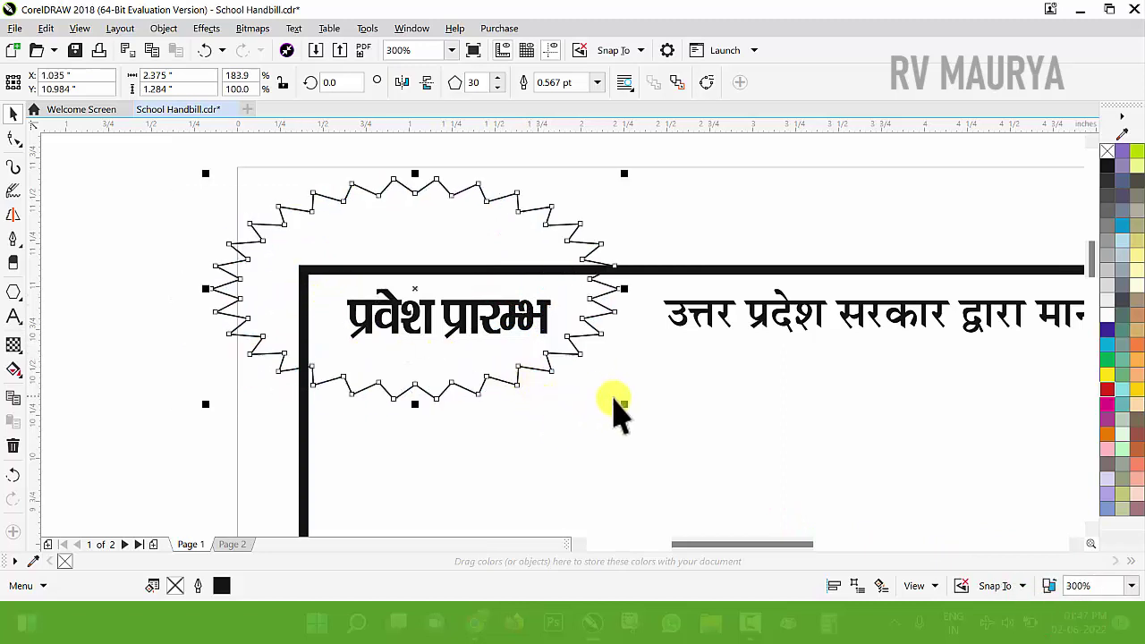
pyautogui.moveTo(625, 404); pyautogui.dragTo(605, 421)
pyautogui.click(680, 215)
pyautogui.moveTo(486, 225); pyautogui.dragTo(529, 196)
pyautogui.hotkey('ctrl', 'z')
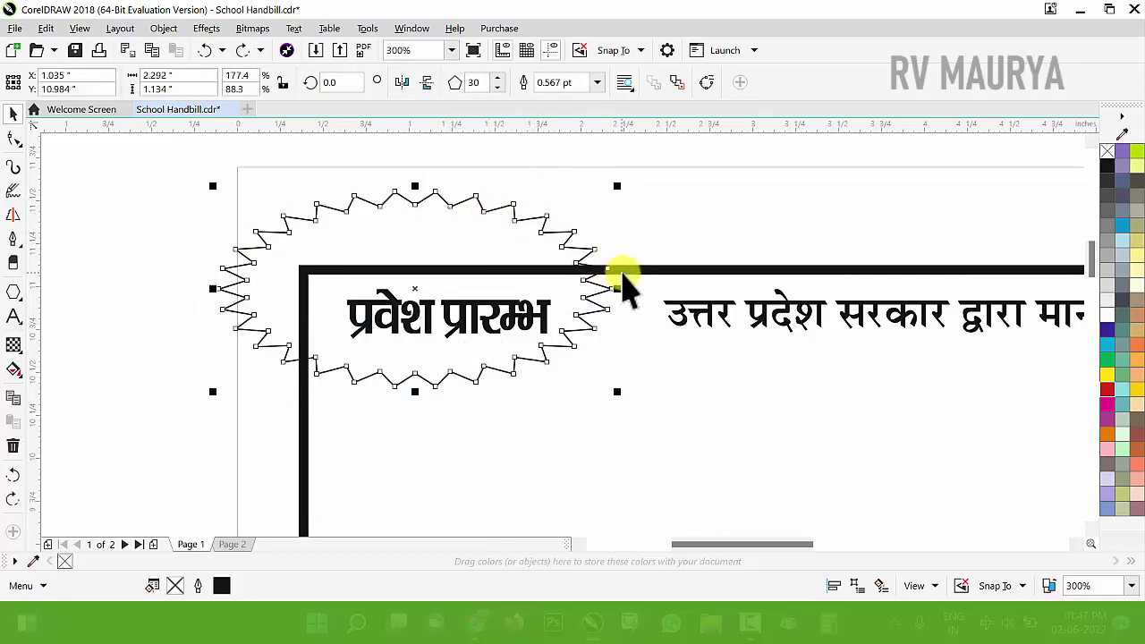
# Intersect the starburst with the border rectangle.
pyautogui.keyDown('shift'); pyautogui.click(625, 271); pyautogui.keyUp('shift')
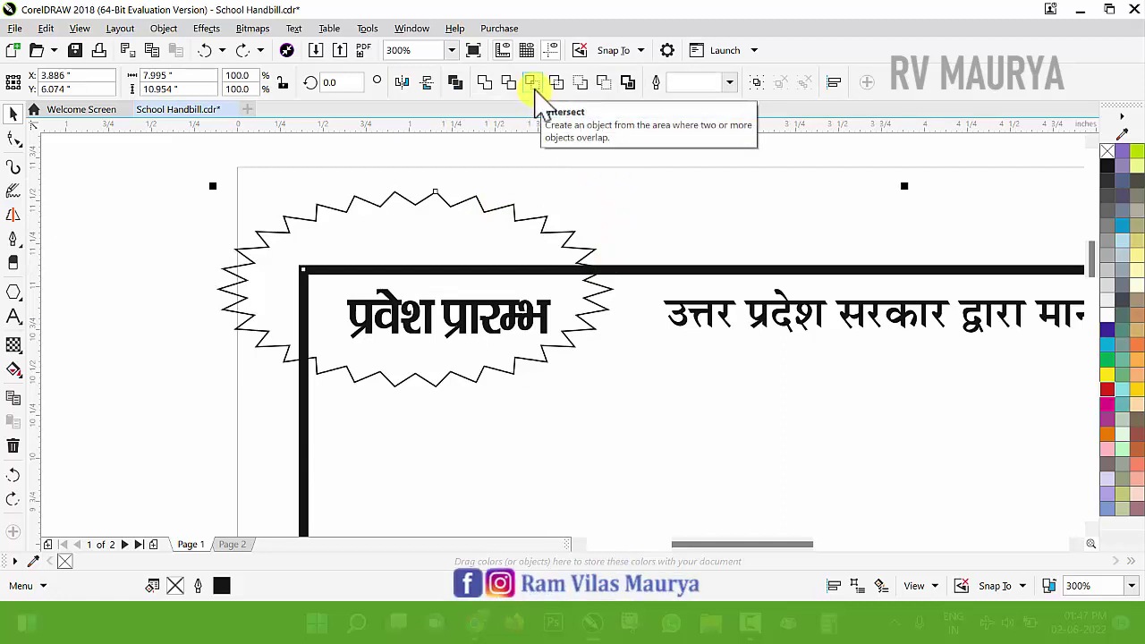
pyautogui.click(534, 86)
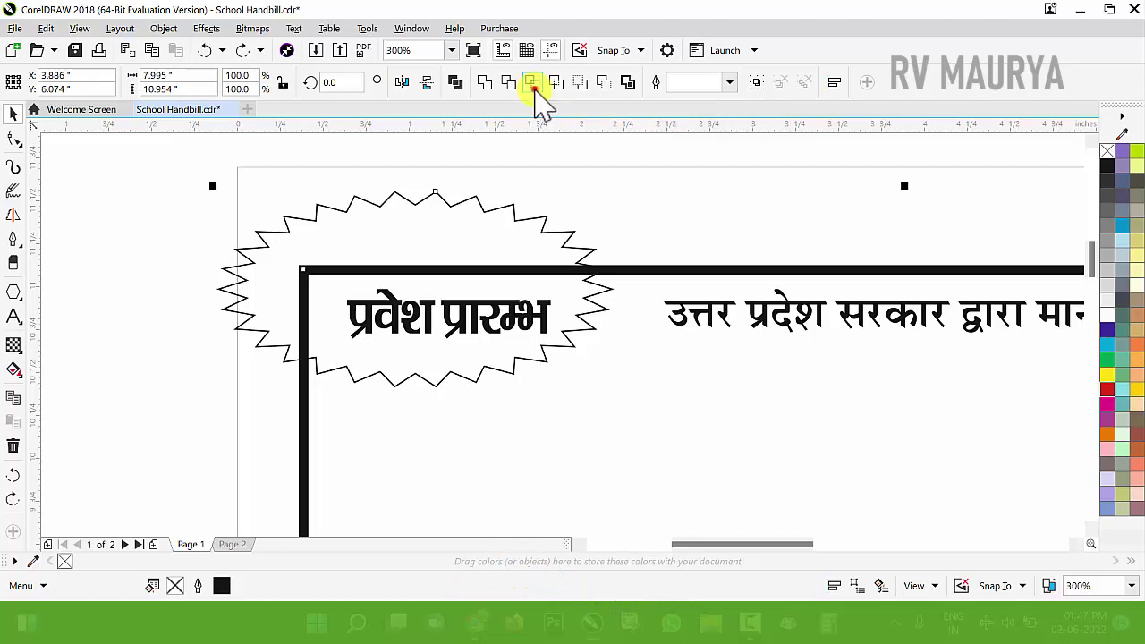
# Fill the intersected shape in the border's upper-left corner with black and delete the original starburst.
pyautogui.click(1108, 166)
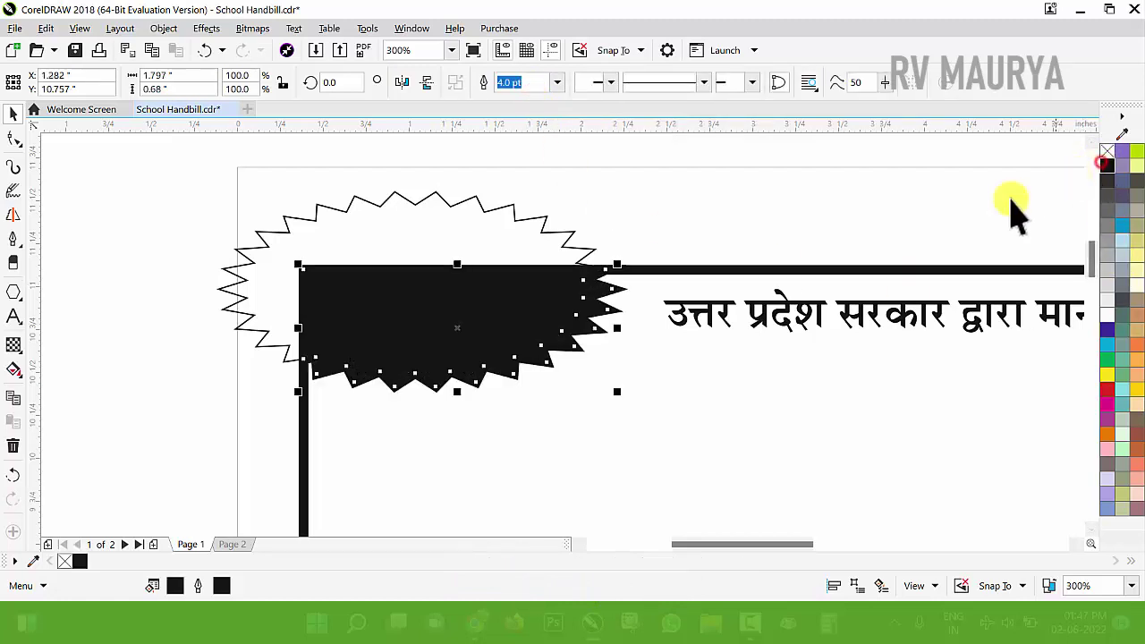
pyautogui.click(537, 228)
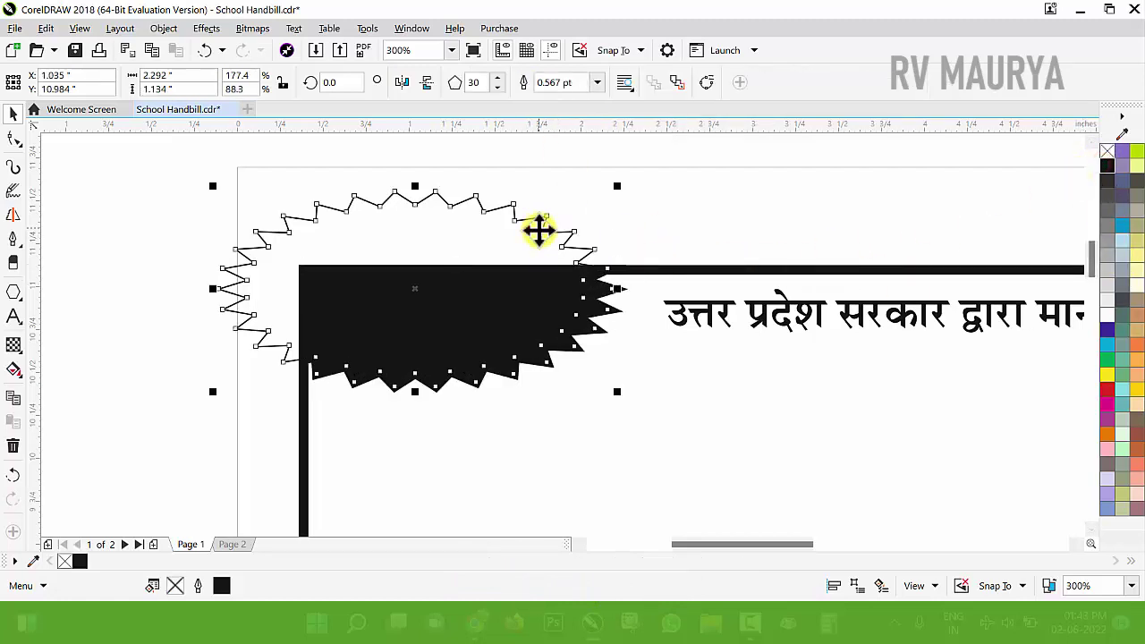
pyautogui.press('Delete')
# Remove the outline from the black starburst corner shape.
pyautogui.click(582, 281)
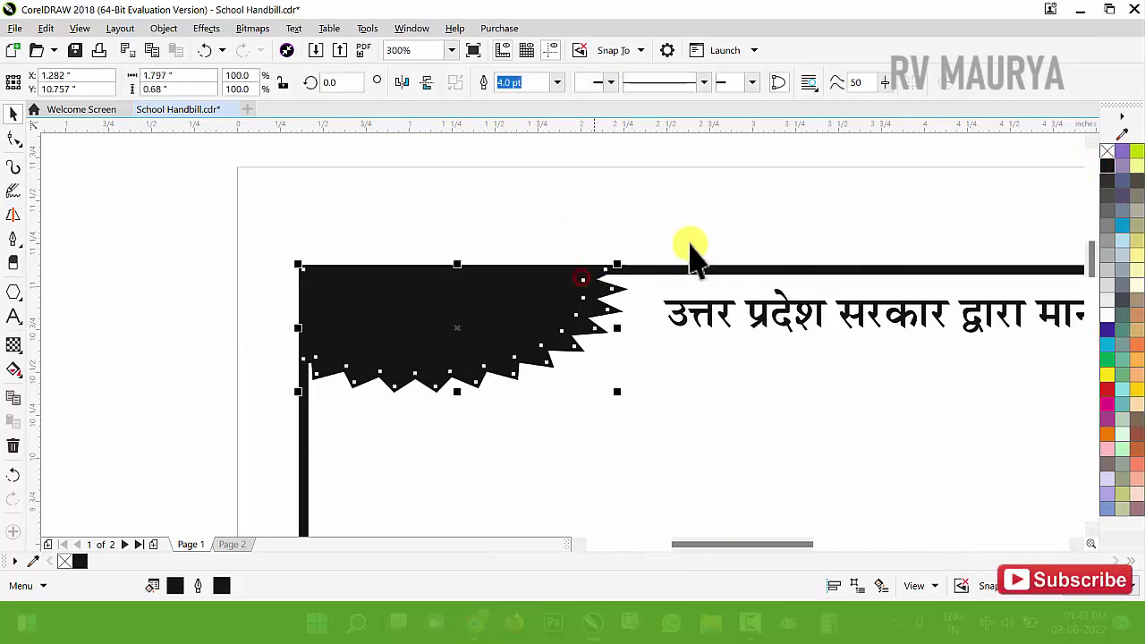
pyautogui.rightClick(1108, 151)
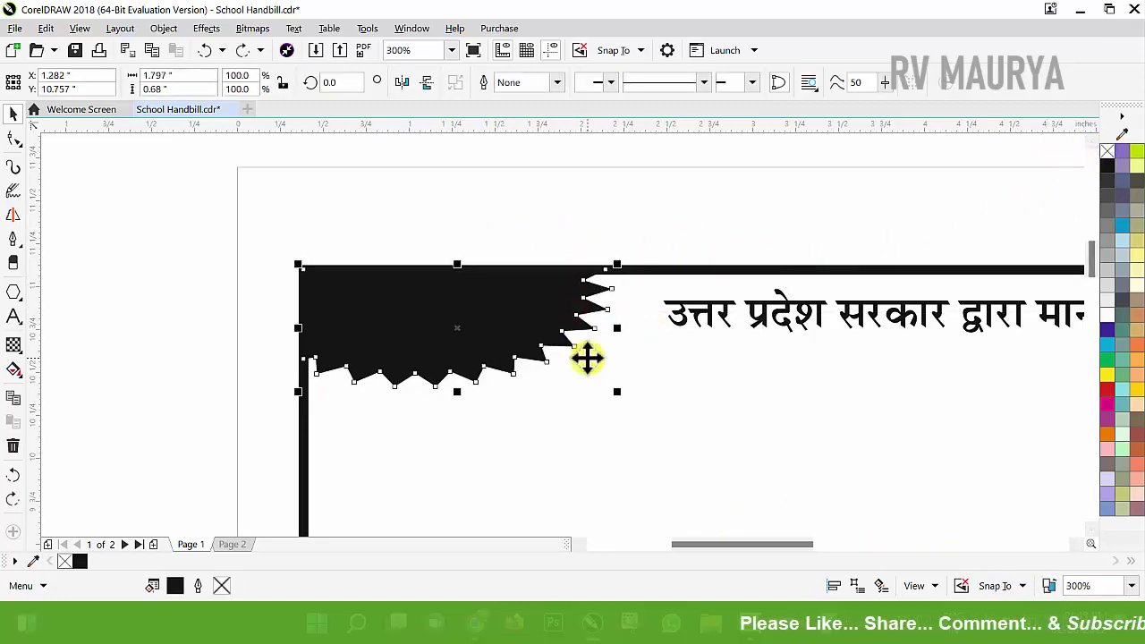
pyautogui.click(421, 223)
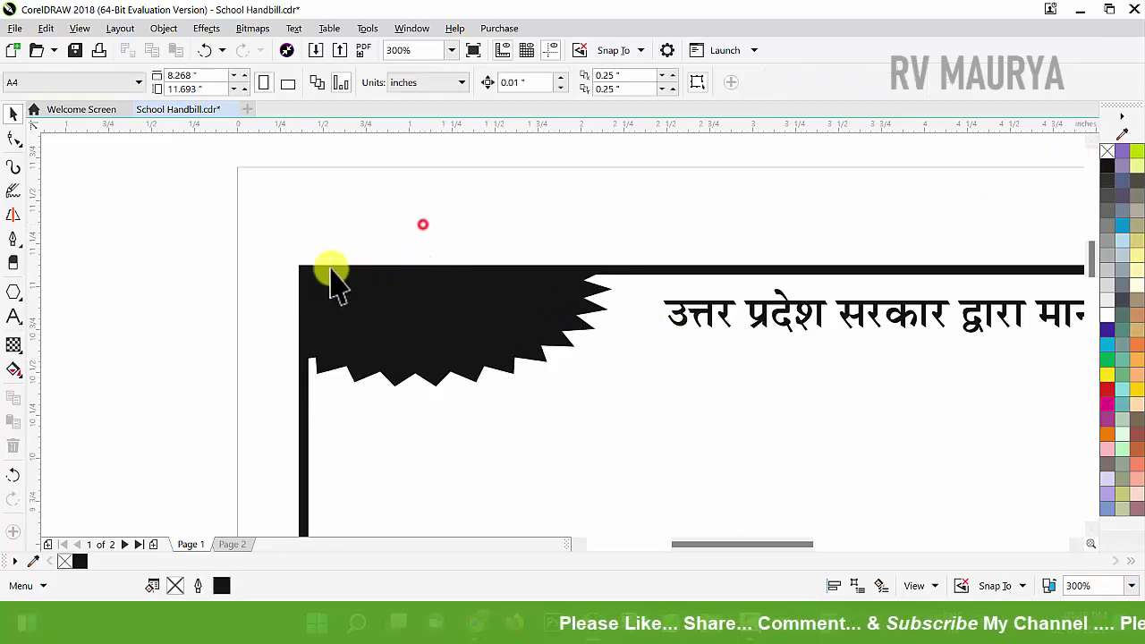
# Colour the "प्रवेश प्रारम्भ" text white and enlarge it to about 1.37 by 0.38 inches within the black badge.
pyautogui.moveTo(262, 222); pyautogui.dragTo(598, 403)
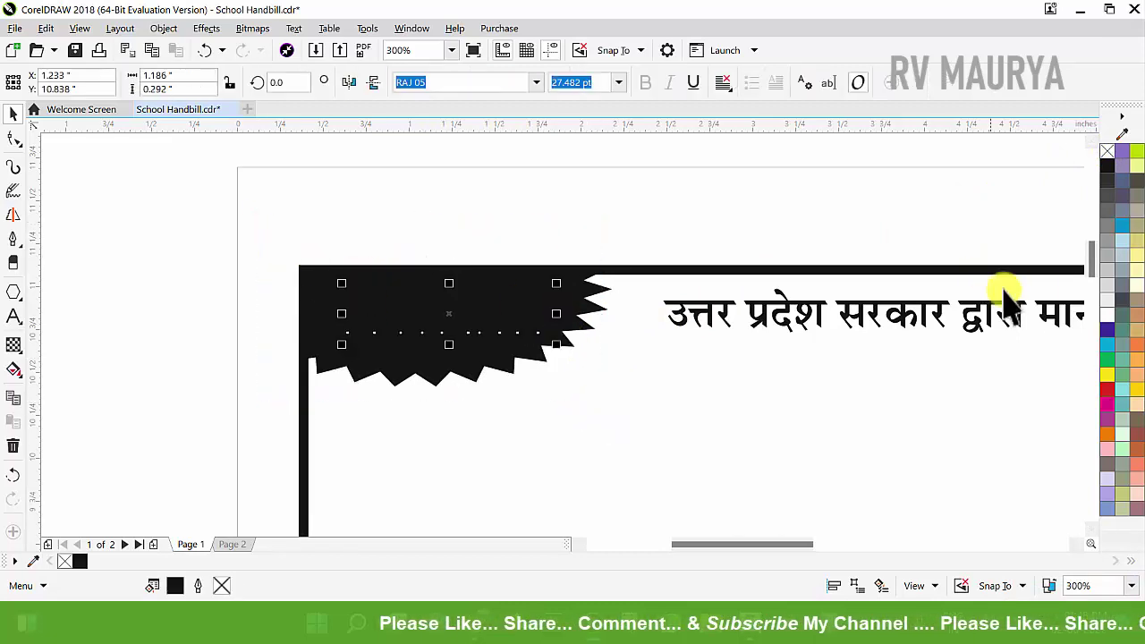
pyautogui.click(1106, 314)
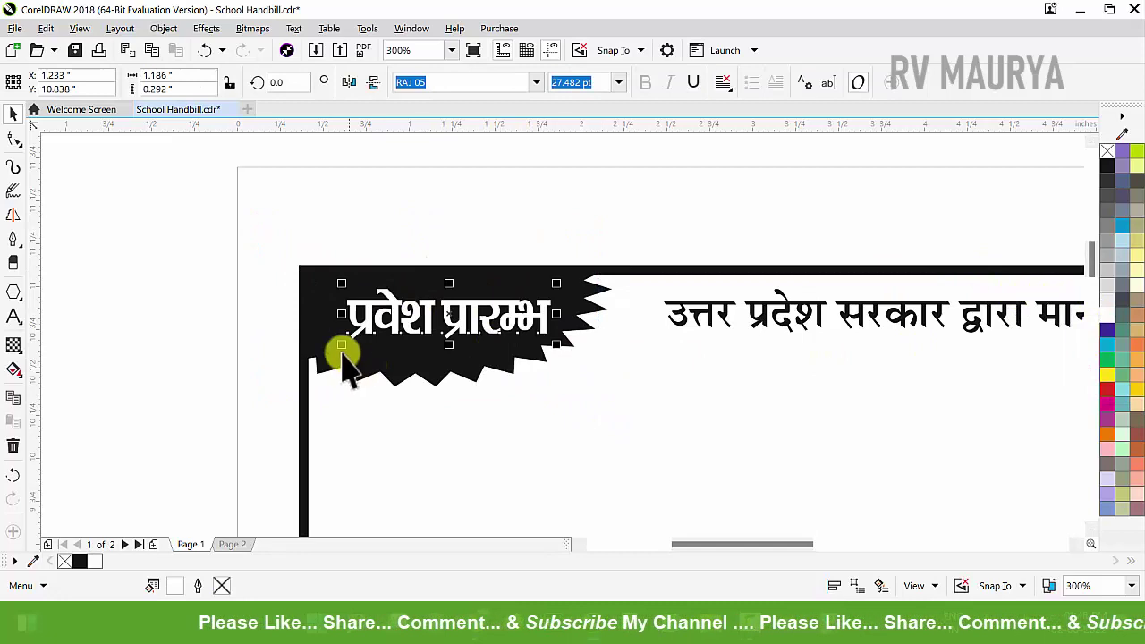
pyautogui.moveTo(341, 350); pyautogui.dragTo(310, 370)
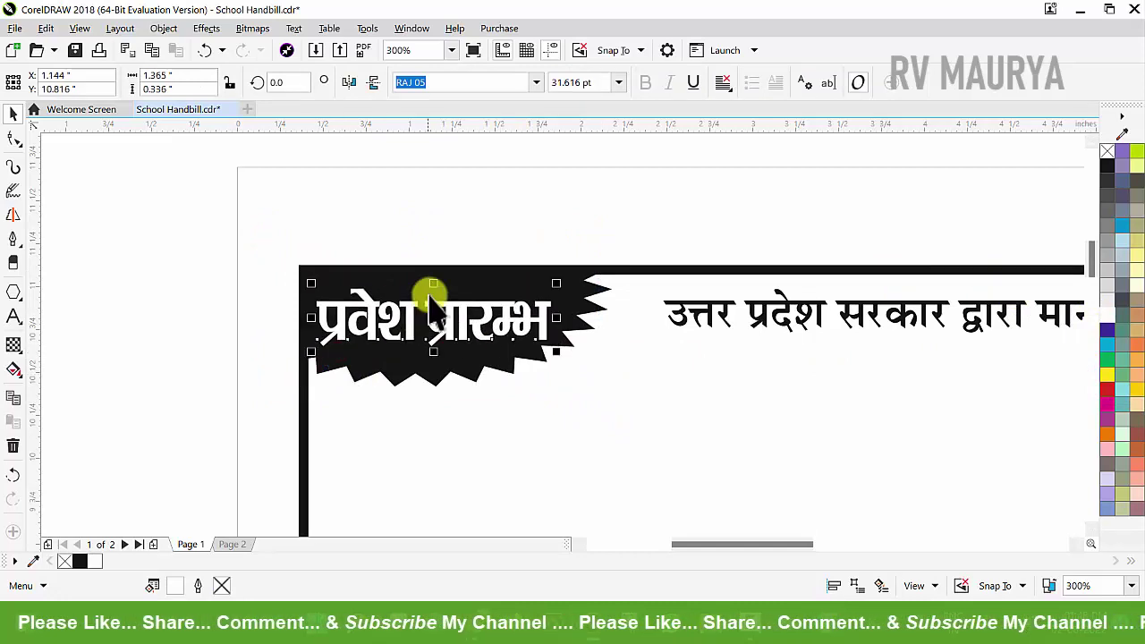
pyautogui.moveTo(434, 284); pyautogui.dragTo(439, 269)
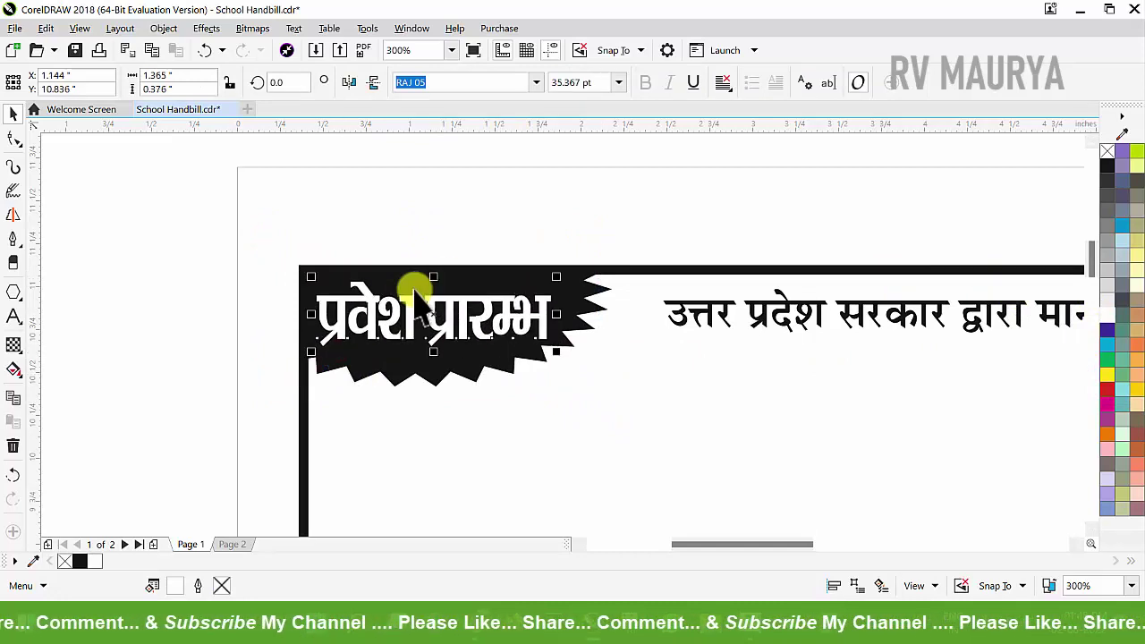
# Copy the admission badge to the border's upper-right corner, mirroring the starburst shape while keeping its text readable.
pyautogui.scroll(-1, 409, 289)
pyautogui.moveTo(263, 212); pyautogui.dragTo(512, 382)
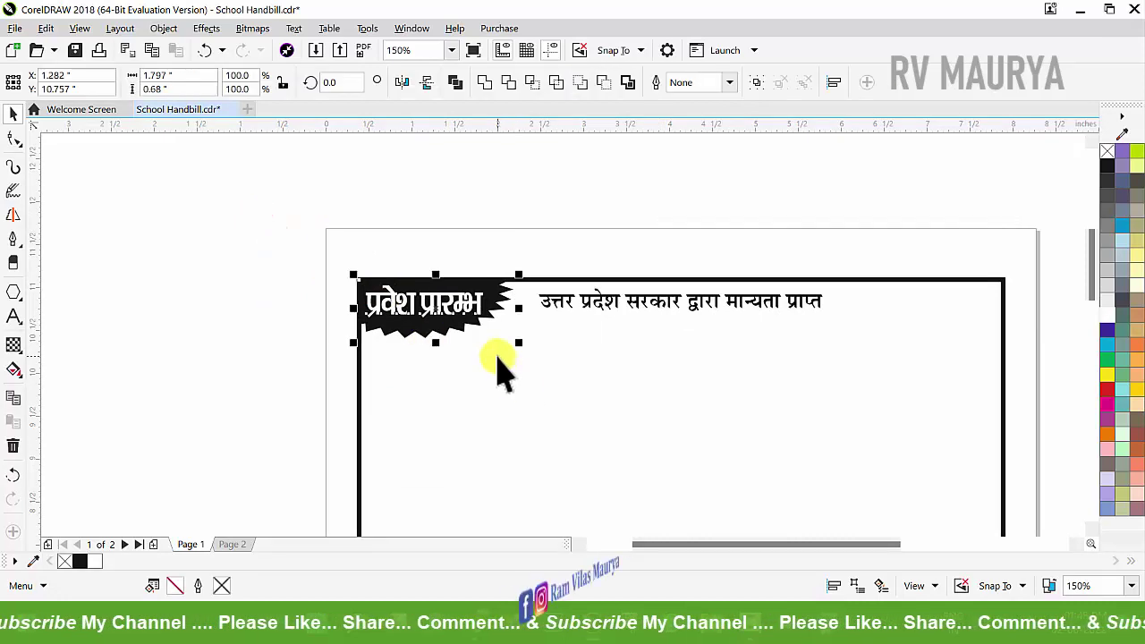
pyautogui.scroll(-1, 536, 314)
pyautogui.click(621, 301)
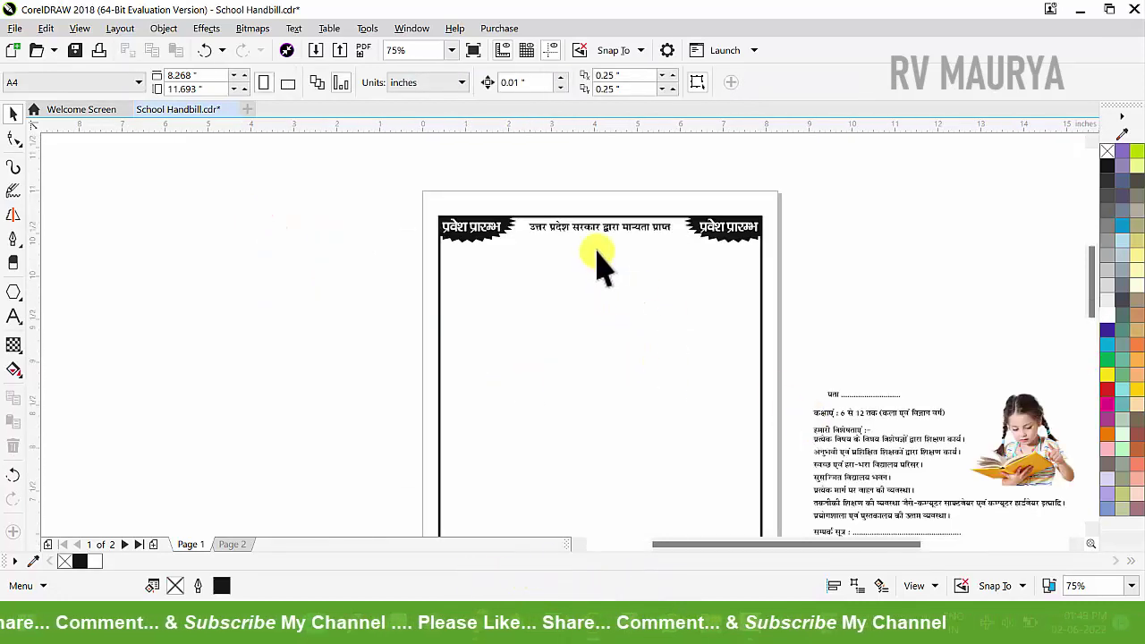
# Duplicate the Hindi recognition line below itself and replace the copy's text with "पब्लिक इण्टर कालेज".
pyautogui.scroll(1, 601, 256)
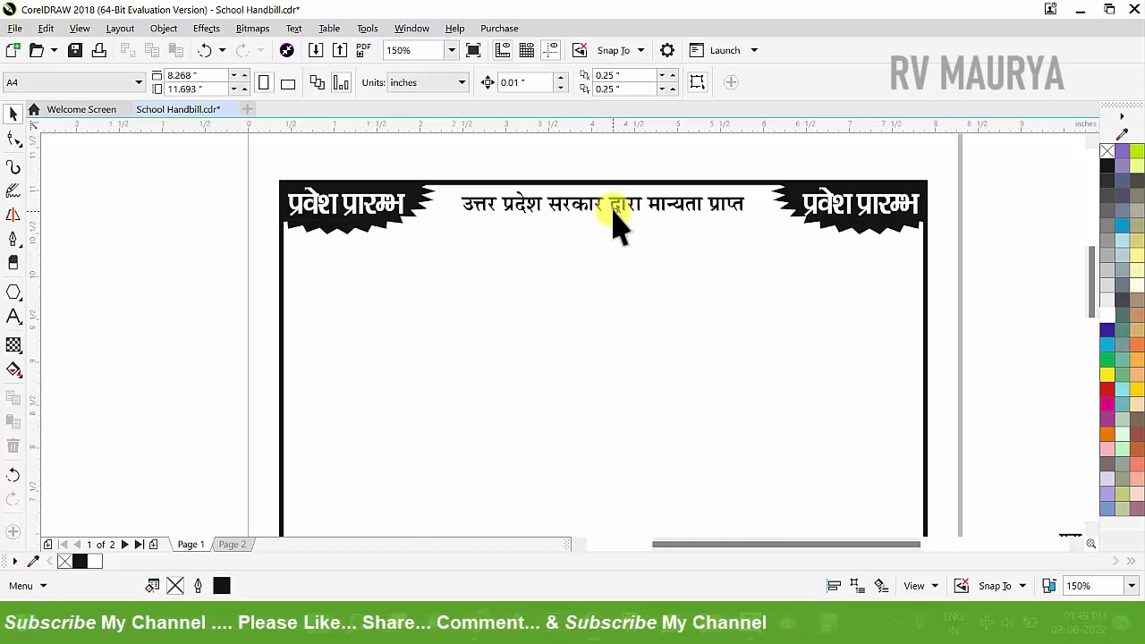
pyautogui.moveTo(618, 220); pyautogui.dragTo(614, 271)
pyautogui.rightClick(614, 270)
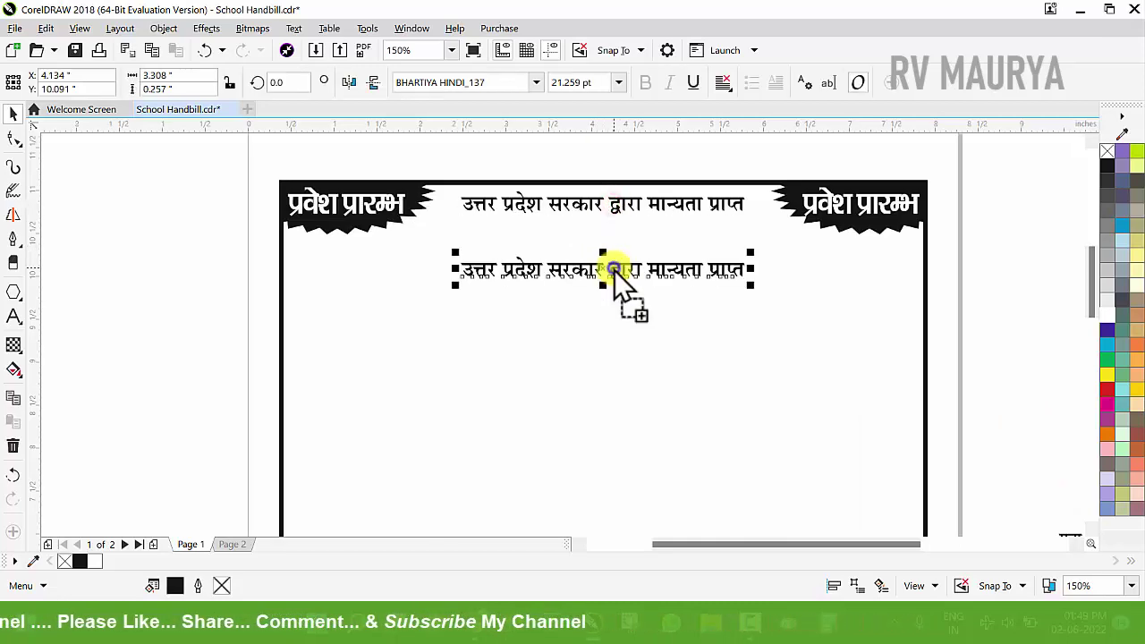
pyautogui.doubleClick(614, 271)
pyautogui.hotkey('ctrl', 'a')
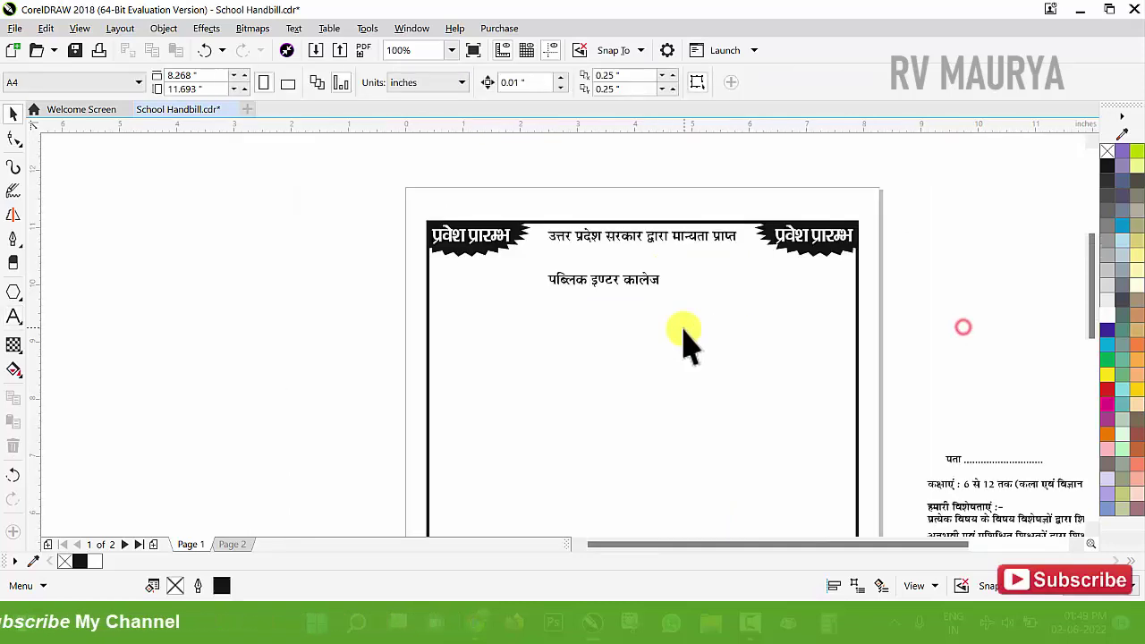
# Set the font of the "पब्लिक इण्टर कालेज" title to RAJ 01.
pyautogui.scroll(2, 685, 332)
pyautogui.press('z')
pyautogui.scroll(-2, 468, 265)
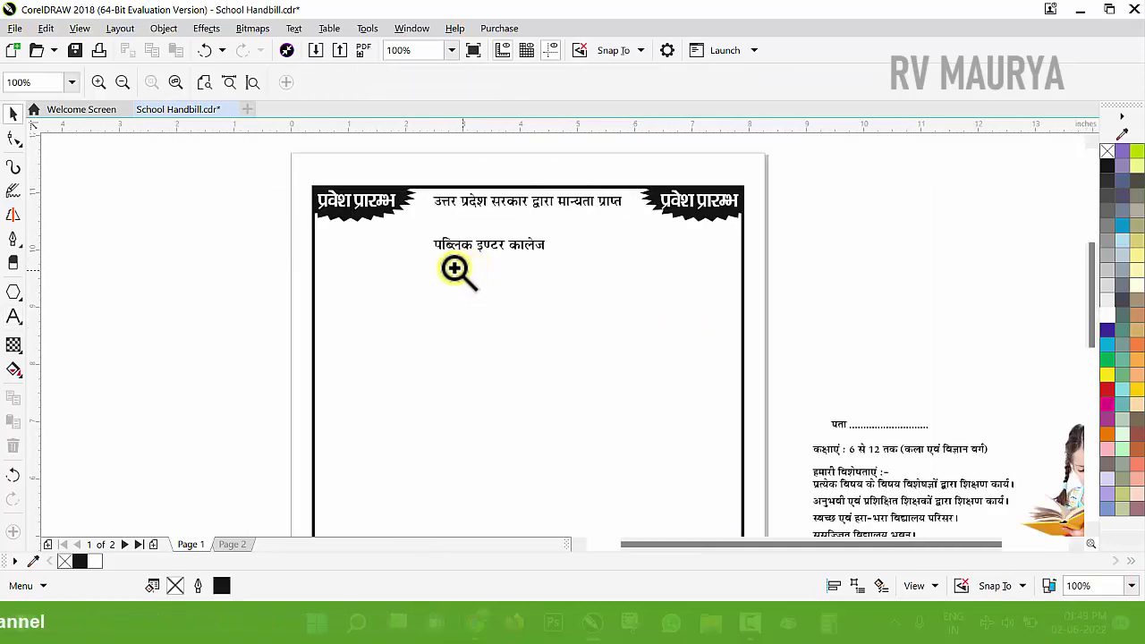
pyautogui.moveTo(238, 177); pyautogui.dragTo(832, 416)
pyautogui.press('space')
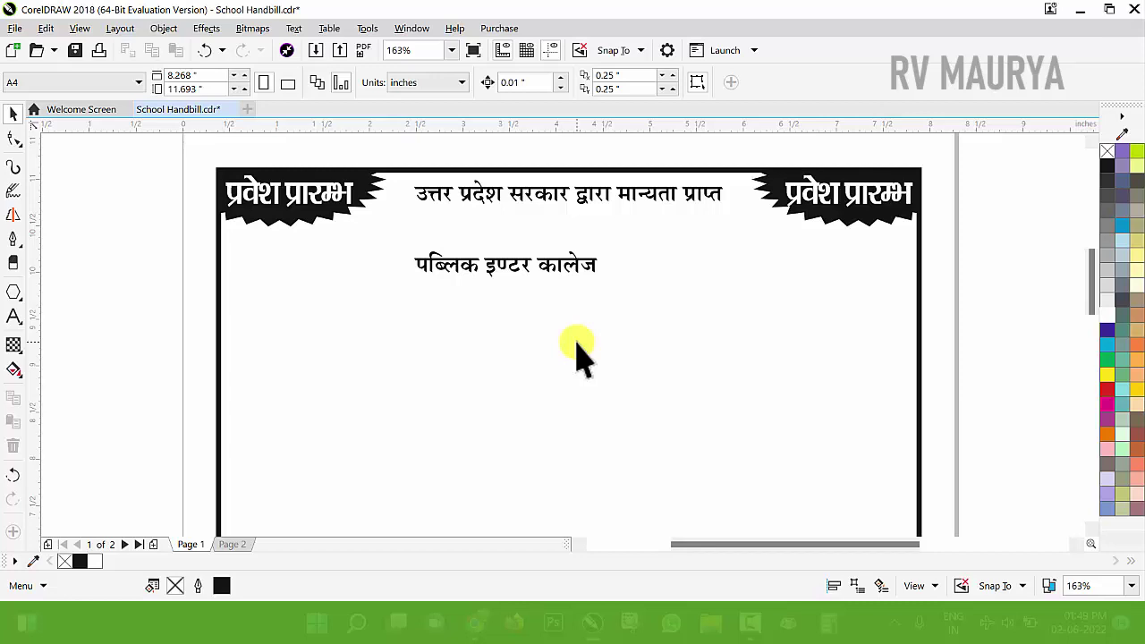
pyautogui.press('z')
pyautogui.press('space')
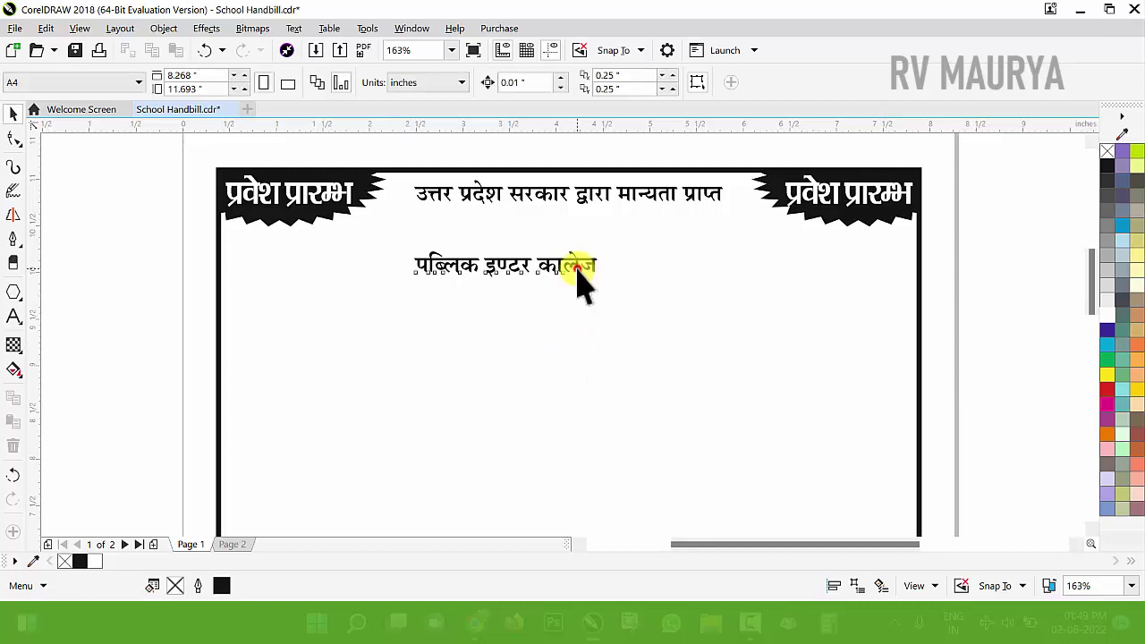
pyautogui.click(552, 246)
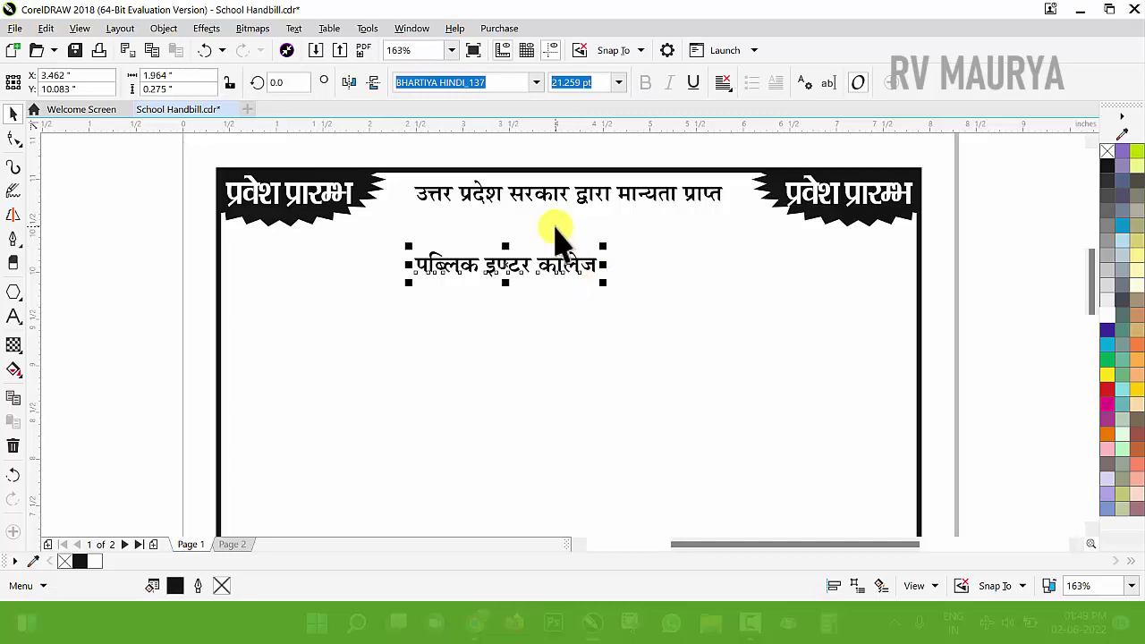
pyautogui.click(536, 82)
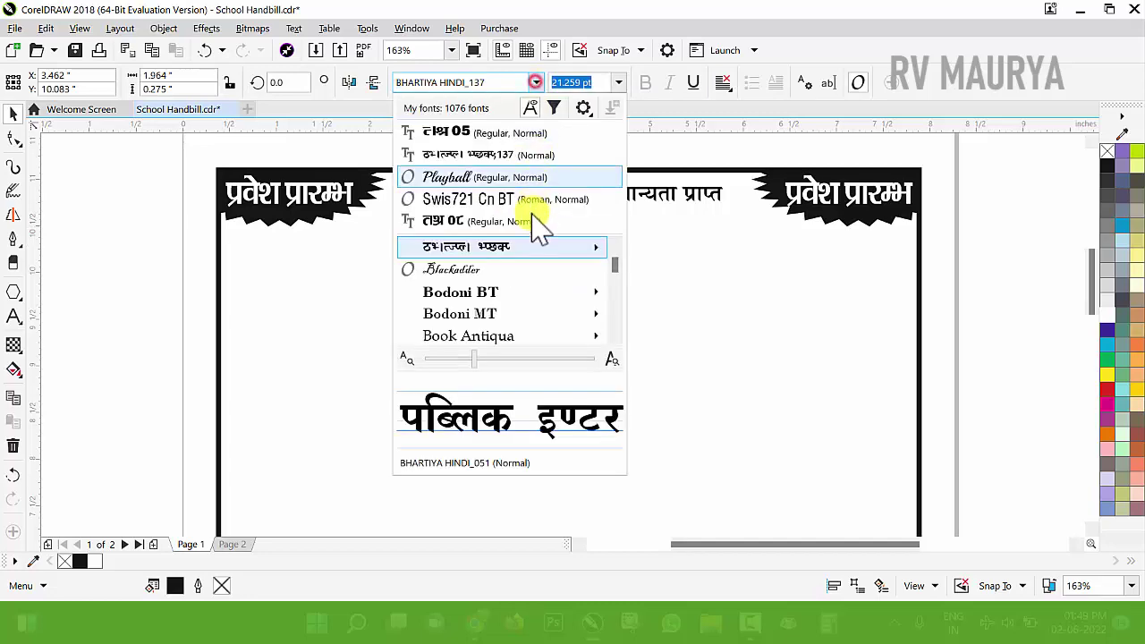
pyautogui.moveTo(583, 251)
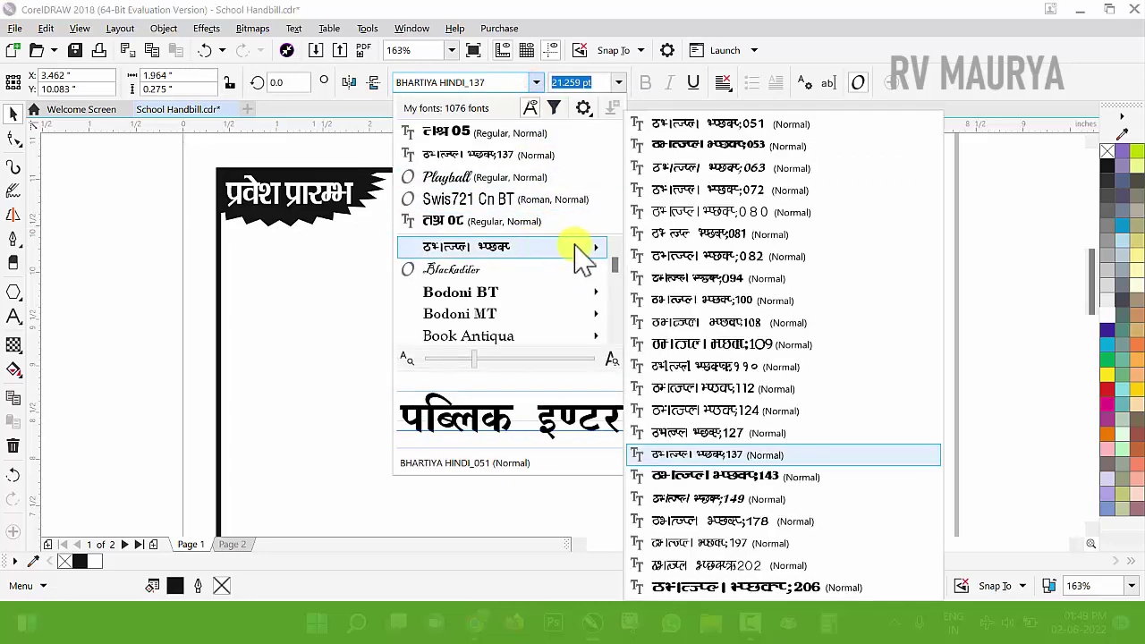
pyautogui.click(511, 81)
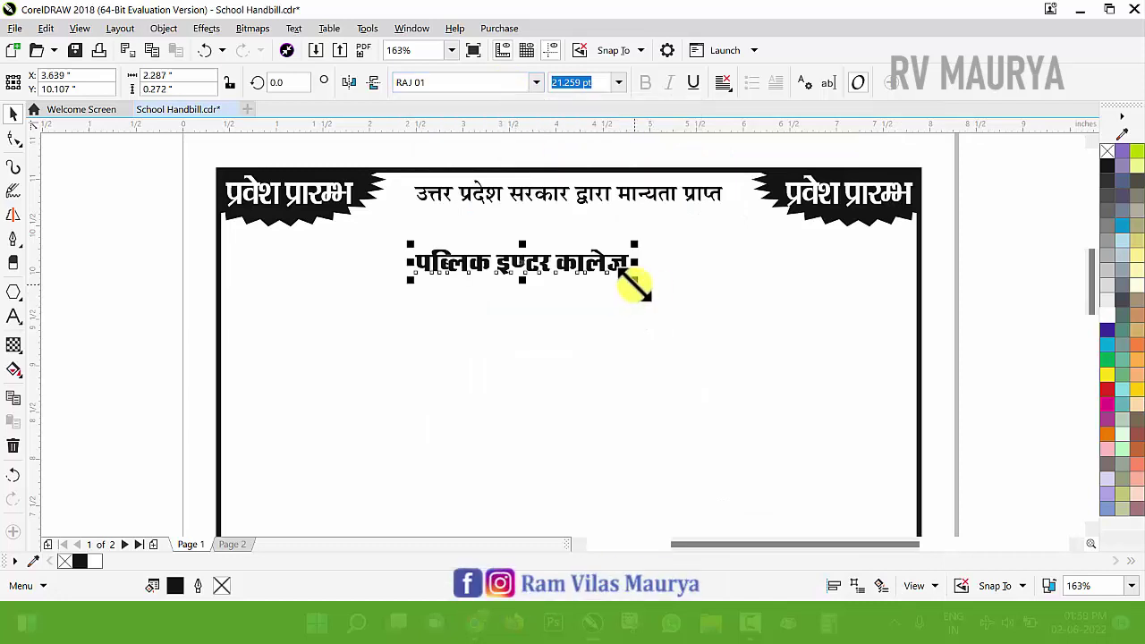
# Enlarge the college title to about 7.24 by 1.19 inches and position it below the recognition line, spanning the border's width.
pyautogui.moveTo(635, 285); pyautogui.dragTo(826, 420)
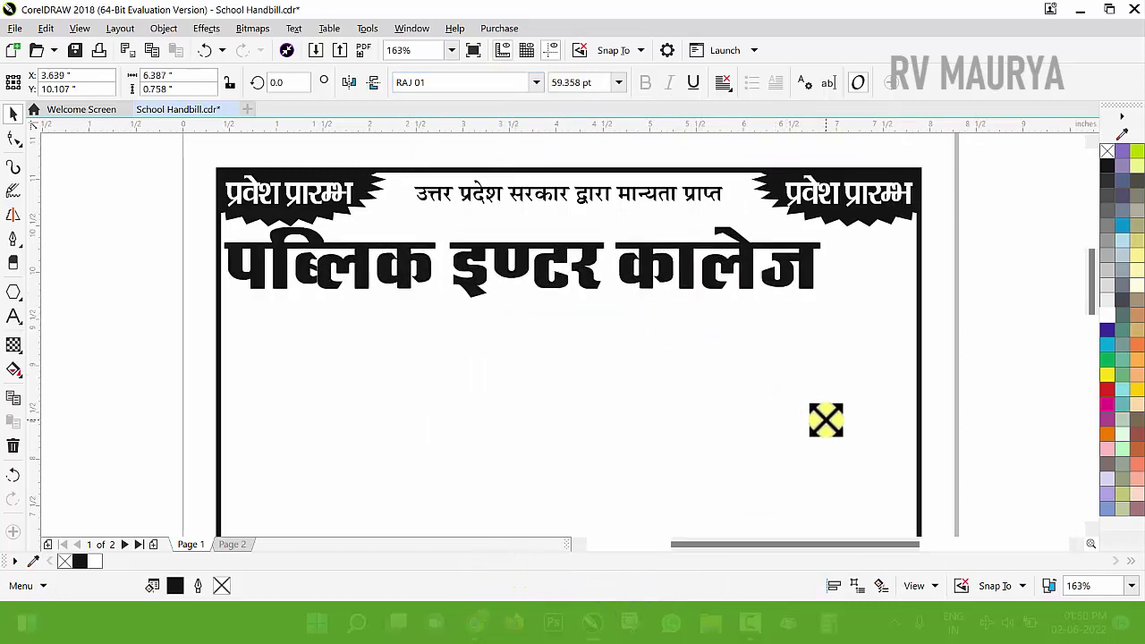
pyautogui.moveTo(825, 304); pyautogui.dragTo(883, 384)
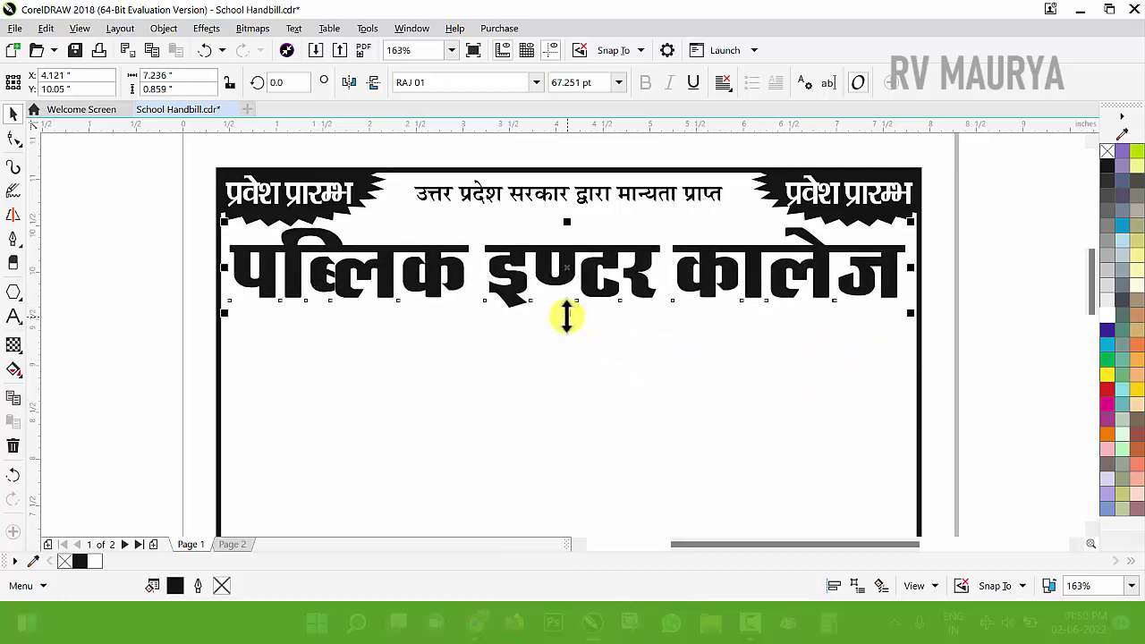
pyautogui.moveTo(566, 315); pyautogui.dragTo(571, 350)
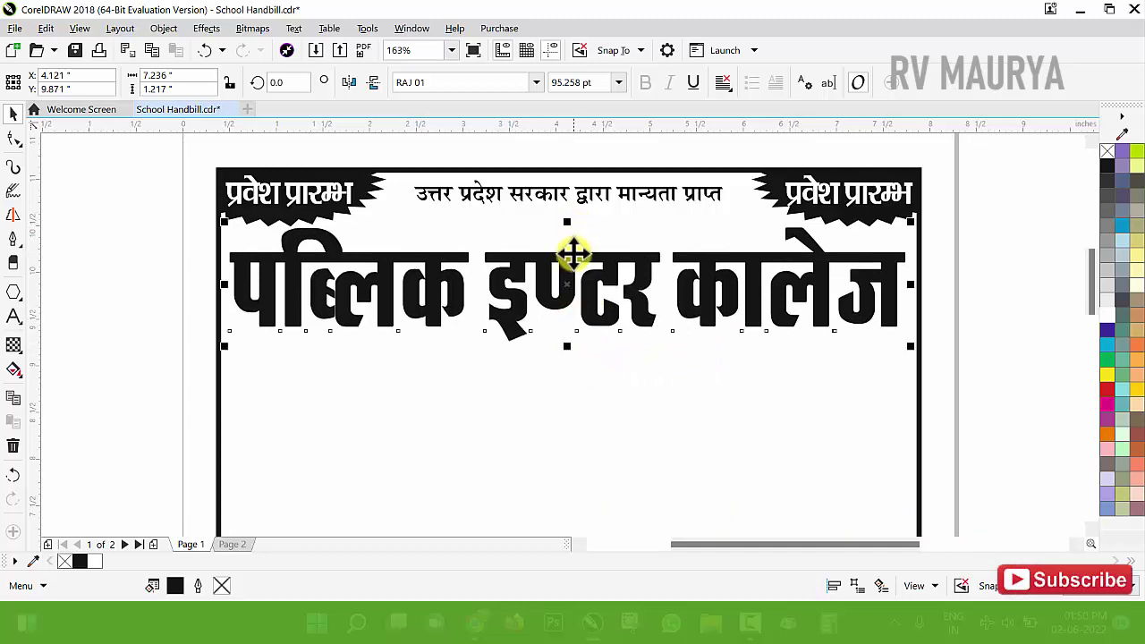
pyautogui.moveTo(575, 254); pyautogui.dragTo(574, 263)
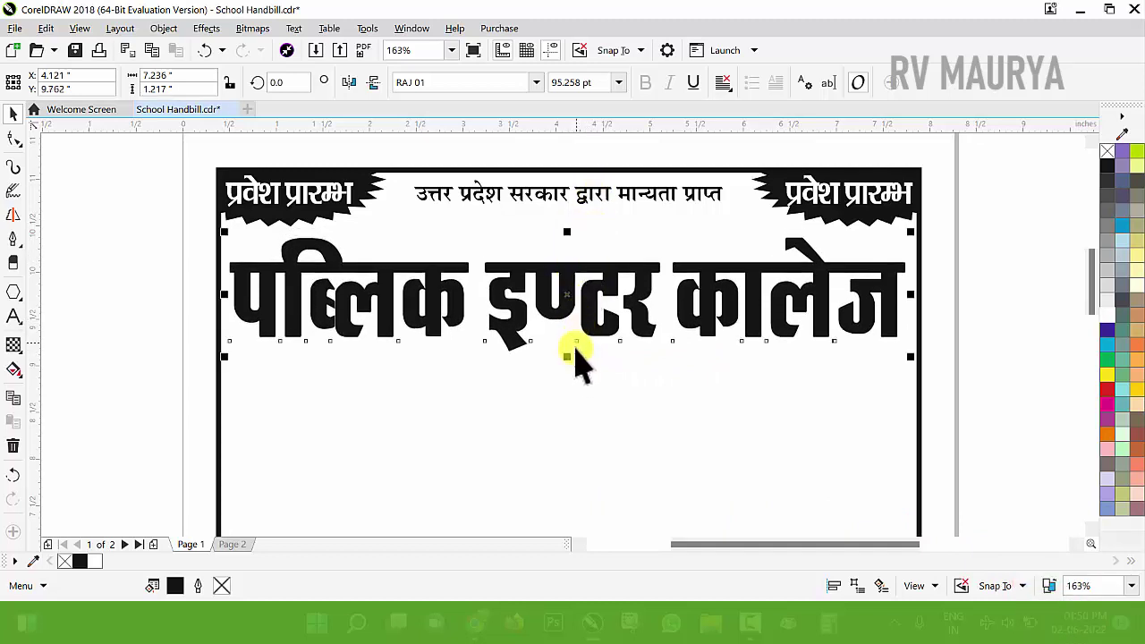
pyautogui.moveTo(569, 358); pyautogui.dragTo(582, 356)
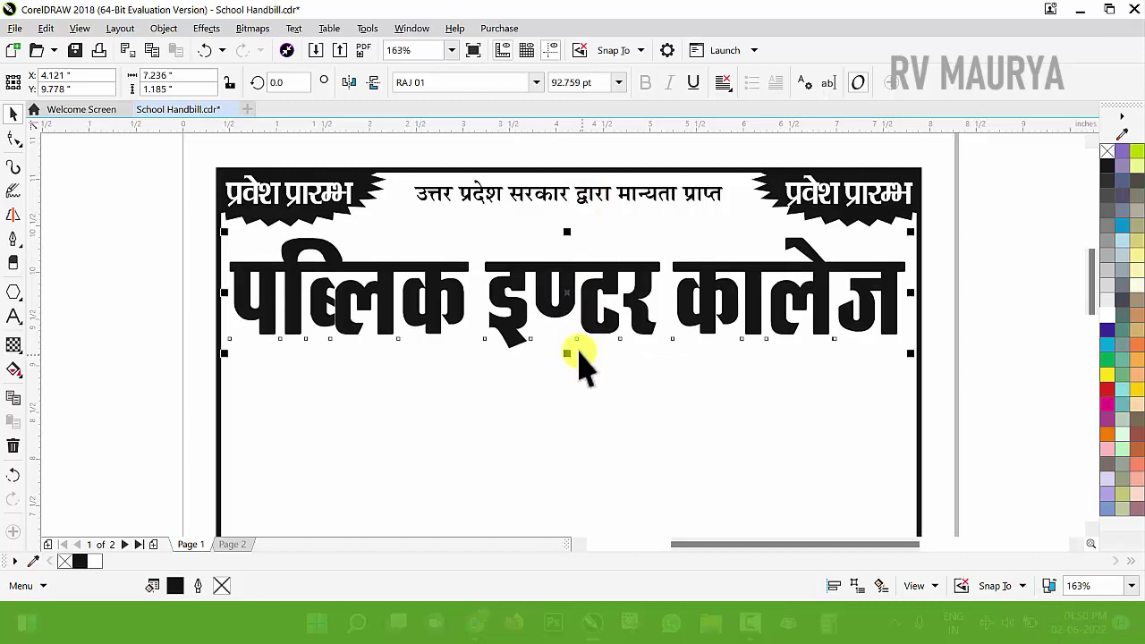
# Arch the top edge of the college title upward with a single-arc envelope and shift the title slightly down.
pyautogui.click(19, 354)
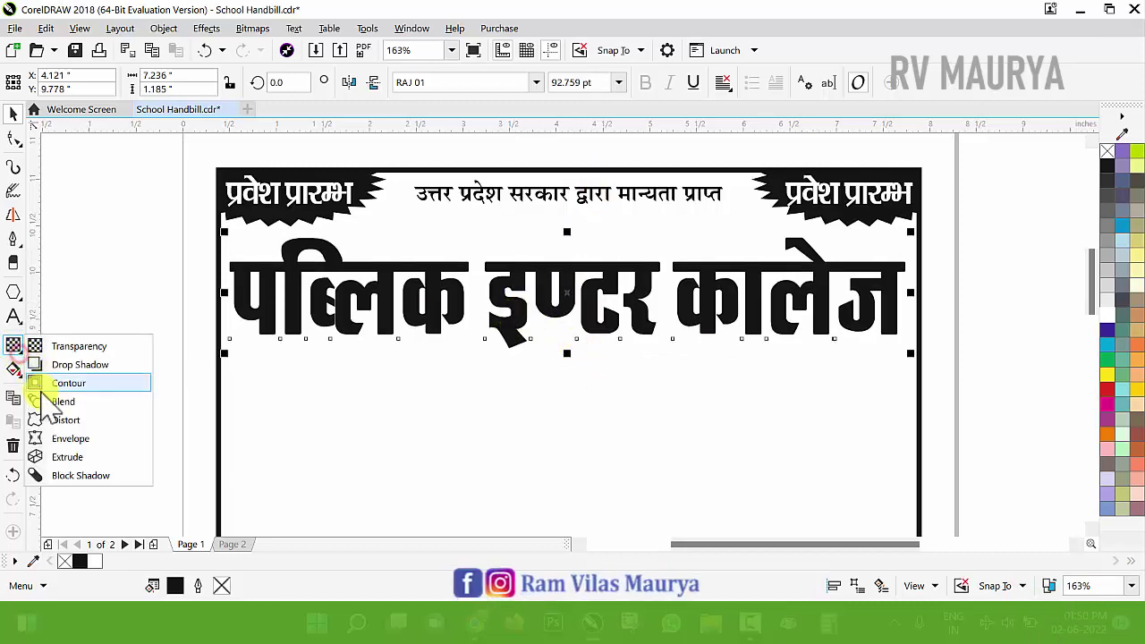
pyautogui.click(54, 439)
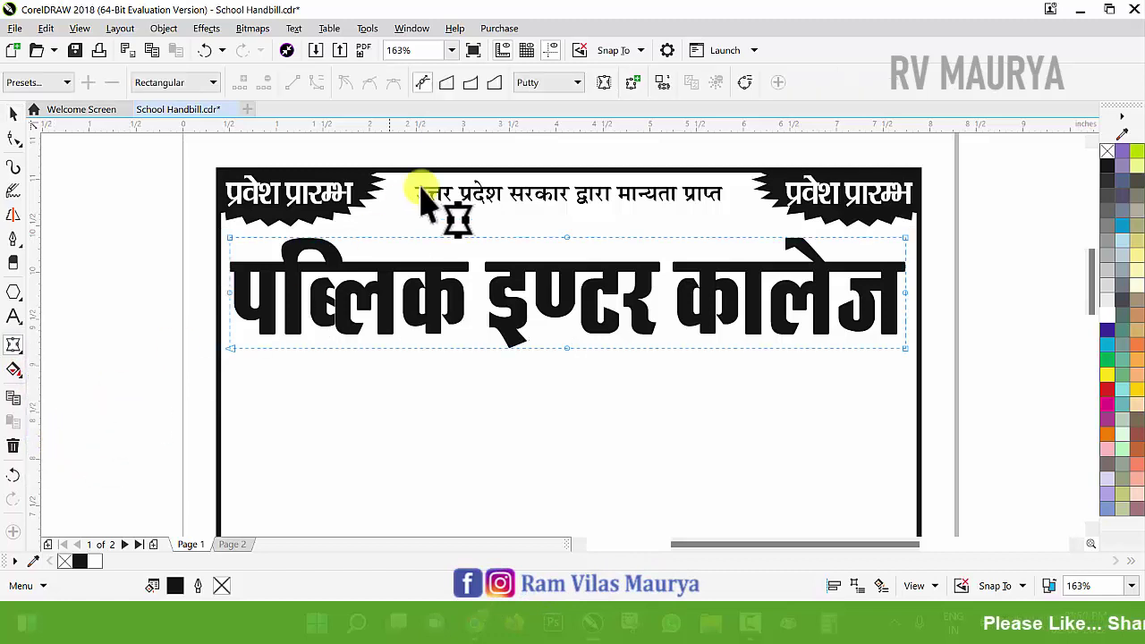
pyautogui.click(472, 84)
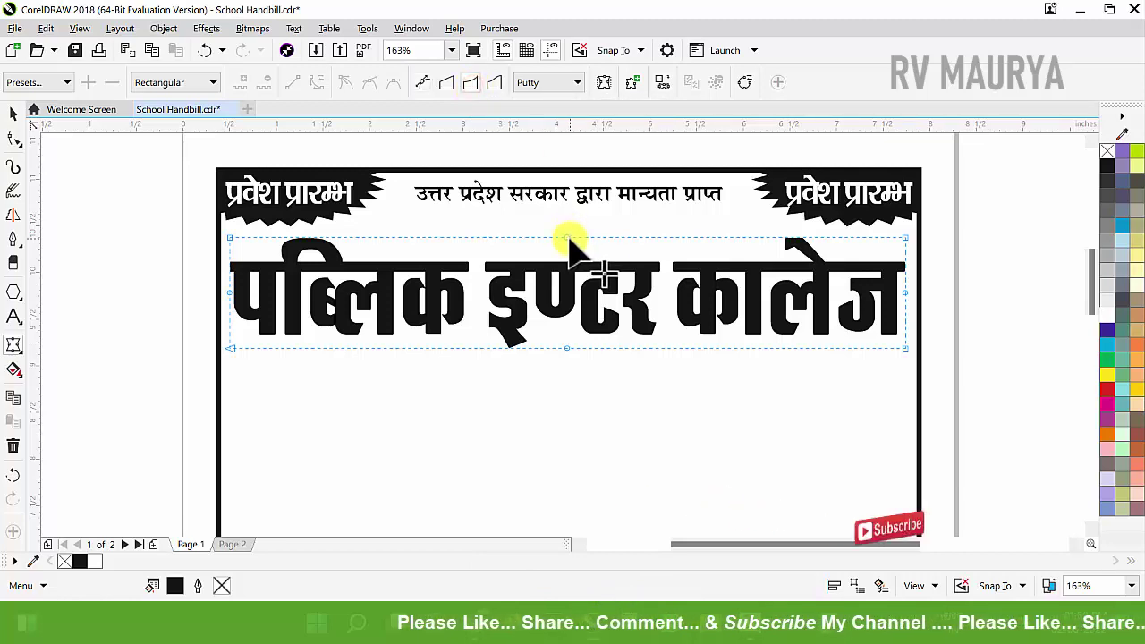
pyautogui.moveTo(568, 240); pyautogui.dragTo(568, 206)
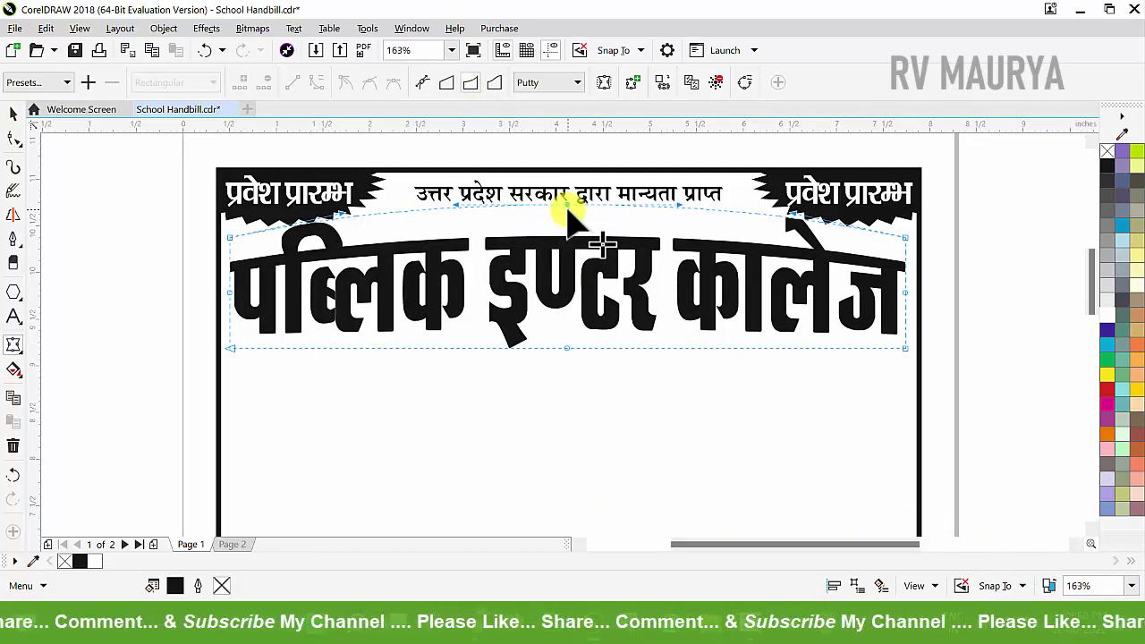
pyautogui.press('space')
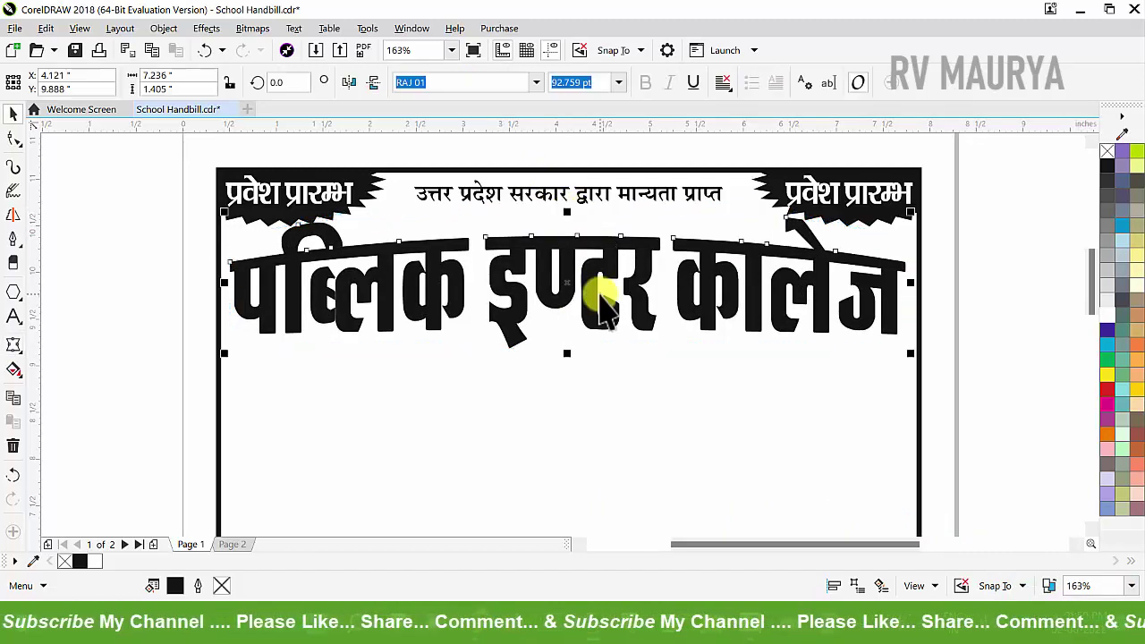
pyautogui.moveTo(567, 321); pyautogui.dragTo(567, 328)
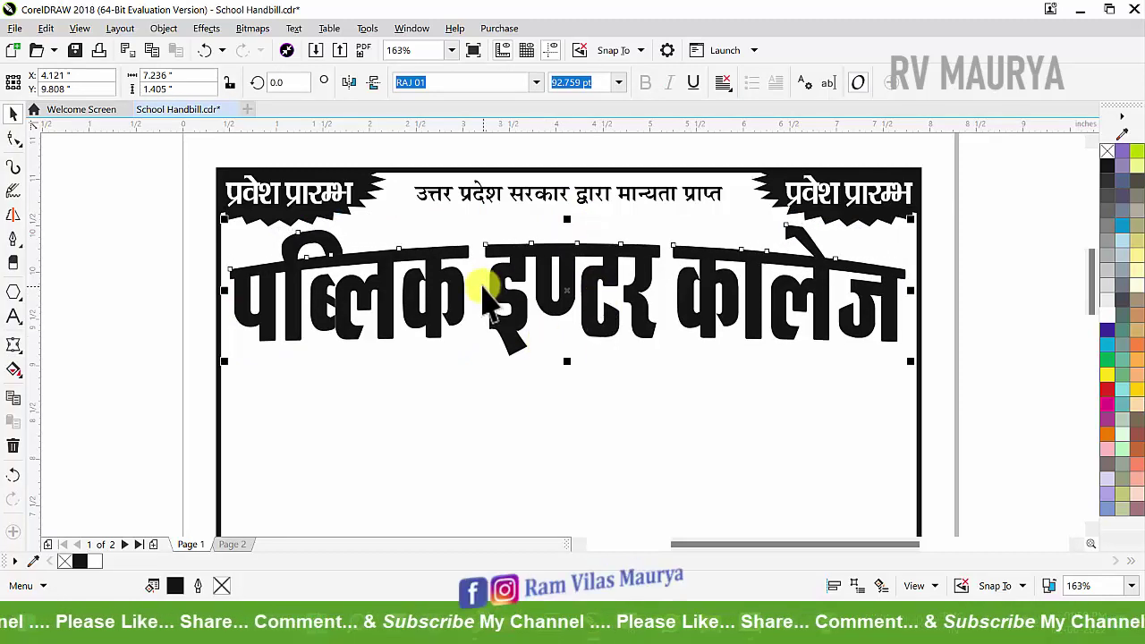
# Move the "पता" address line beneath the college title and centre it horizontally on the title.
pyautogui.scroll(-2, 524, 192)
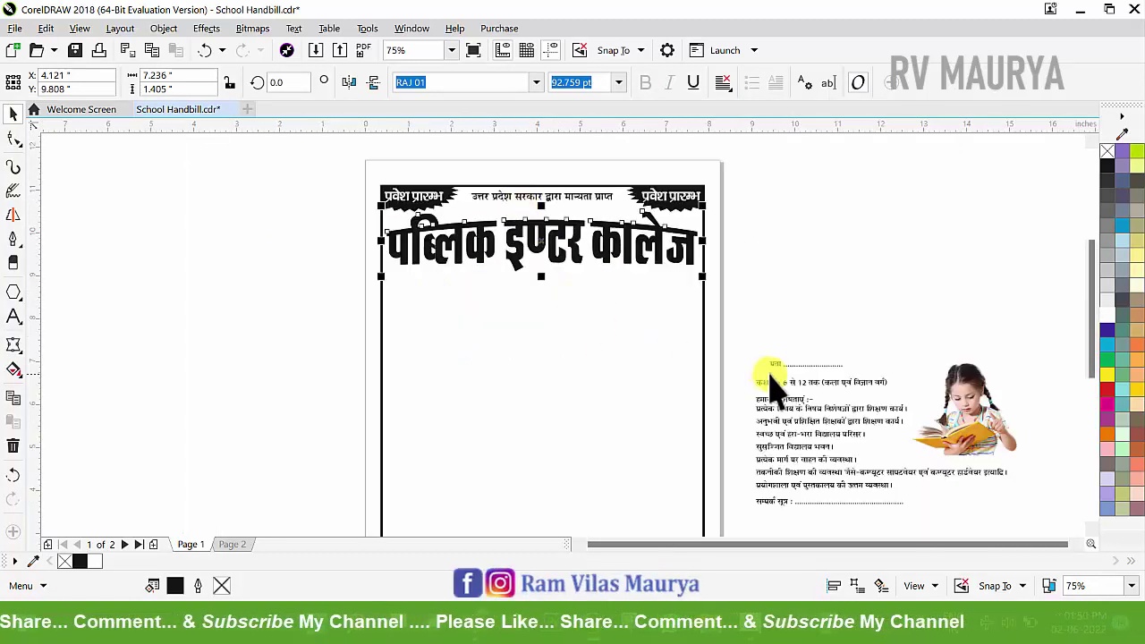
pyautogui.moveTo(776, 370); pyautogui.dragTo(528, 290)
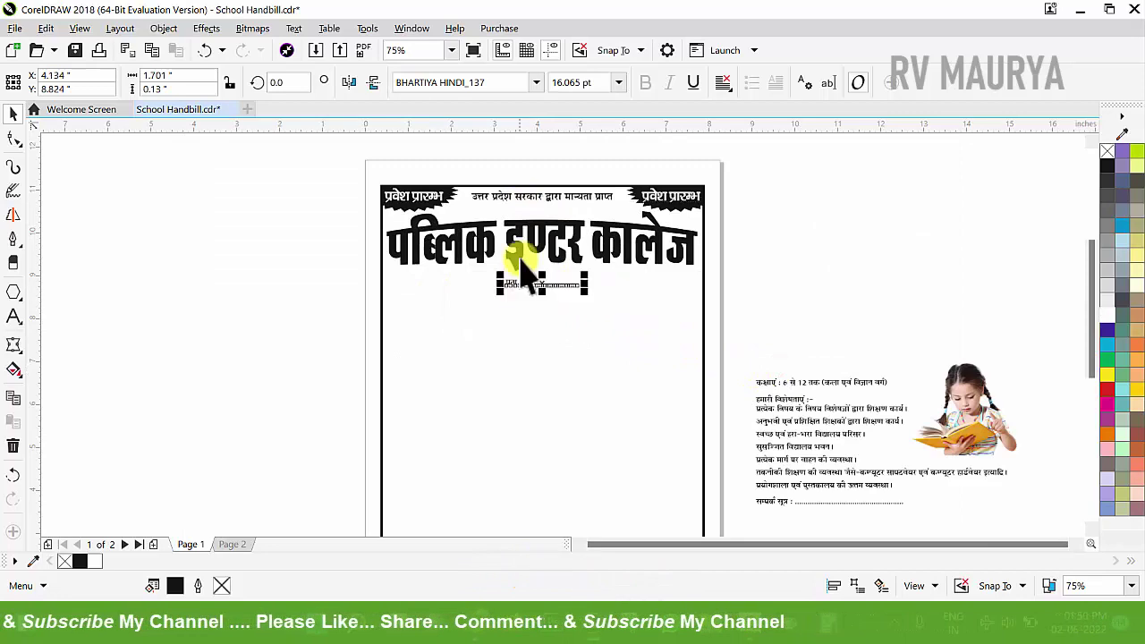
pyautogui.moveTo(800, 236); pyautogui.dragTo(384, 305)
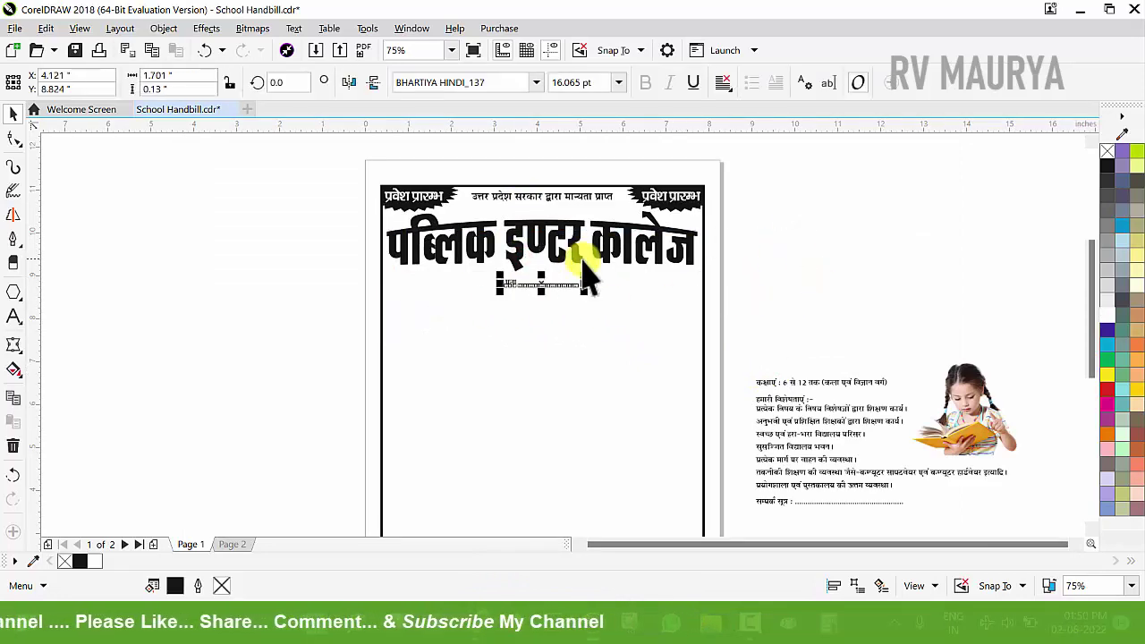
# Place the "कक्षाएं : 6 से 12 तक (कला एवं विज्ञान वर्ग)" line below the address line and enlarge it to about 35 pt.
pyautogui.scroll(2, 586, 279)
pyautogui.click(608, 352)
pyautogui.scroll(-2, 555, 344)
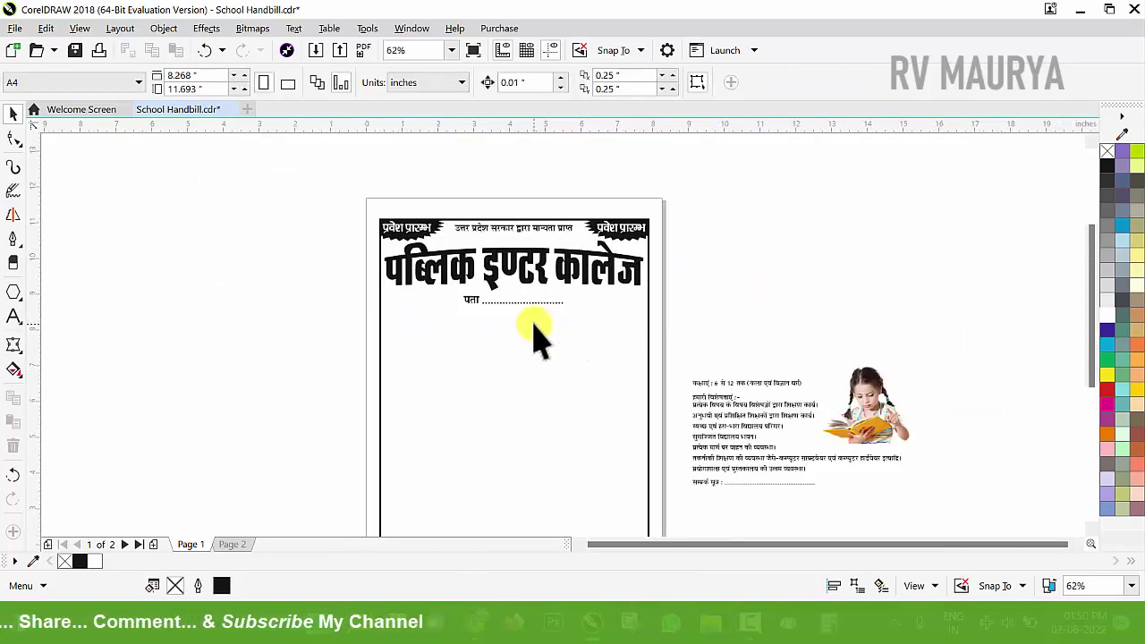
pyautogui.scroll(2, 535, 338)
pyautogui.moveTo(830, 417); pyautogui.dragTo(257, 283)
pyautogui.moveTo(457, 299); pyautogui.dragTo(713, 384)
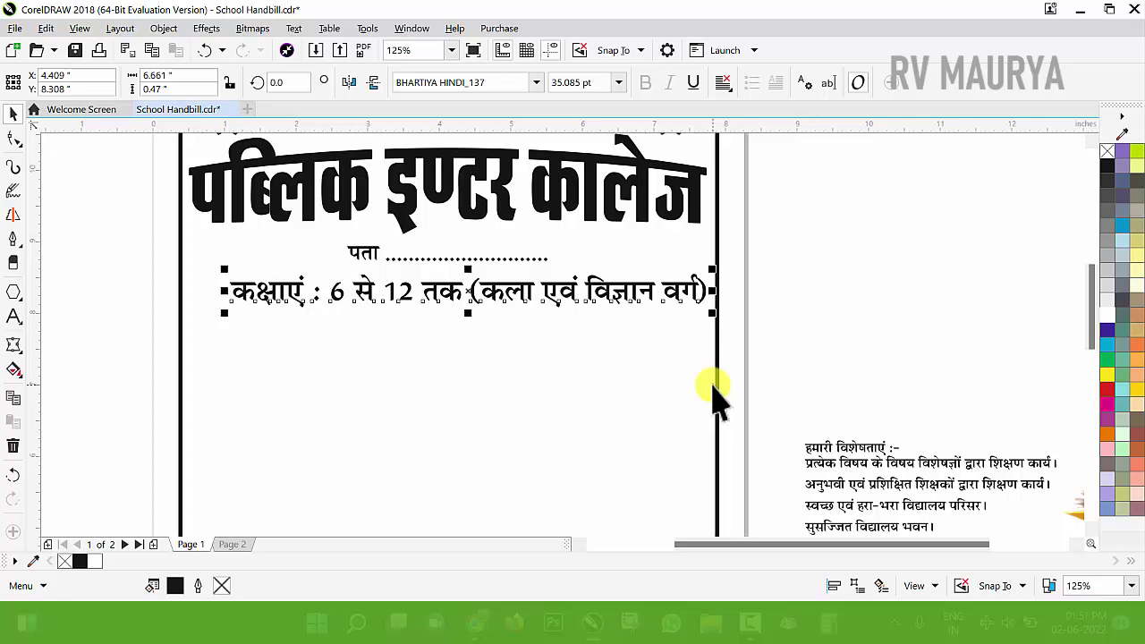
# Set the class line's font to RAJ 05, shrink it to about 6.67 by 0.46 inches and centre it between the side borders.
pyautogui.click(536, 82)
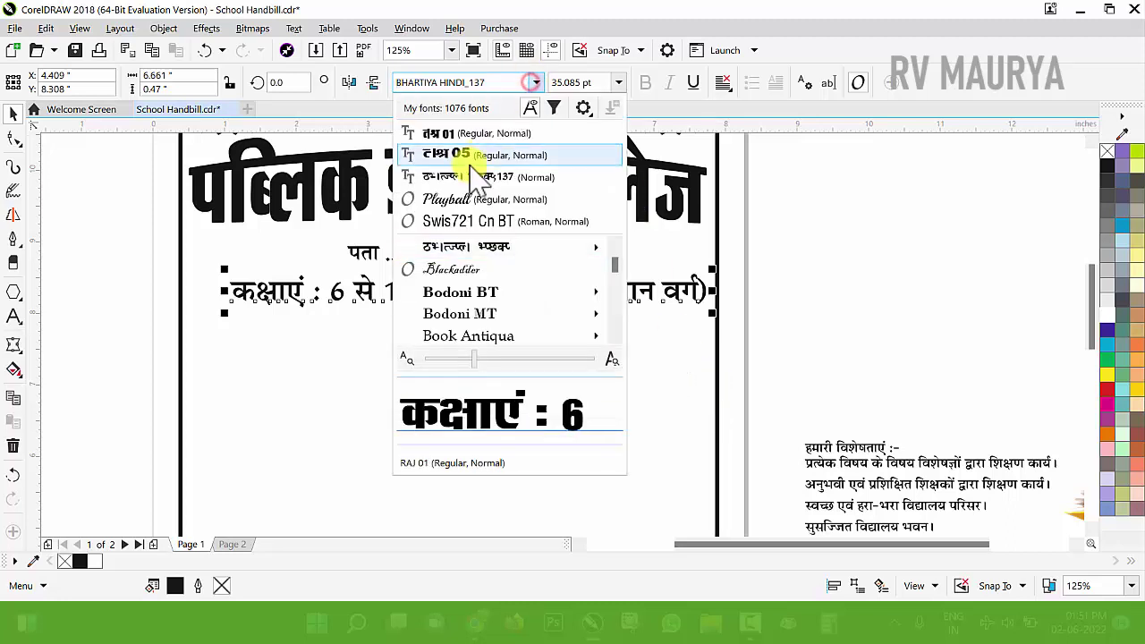
pyautogui.click(471, 165)
pyautogui.scroll(-1, 588, 358)
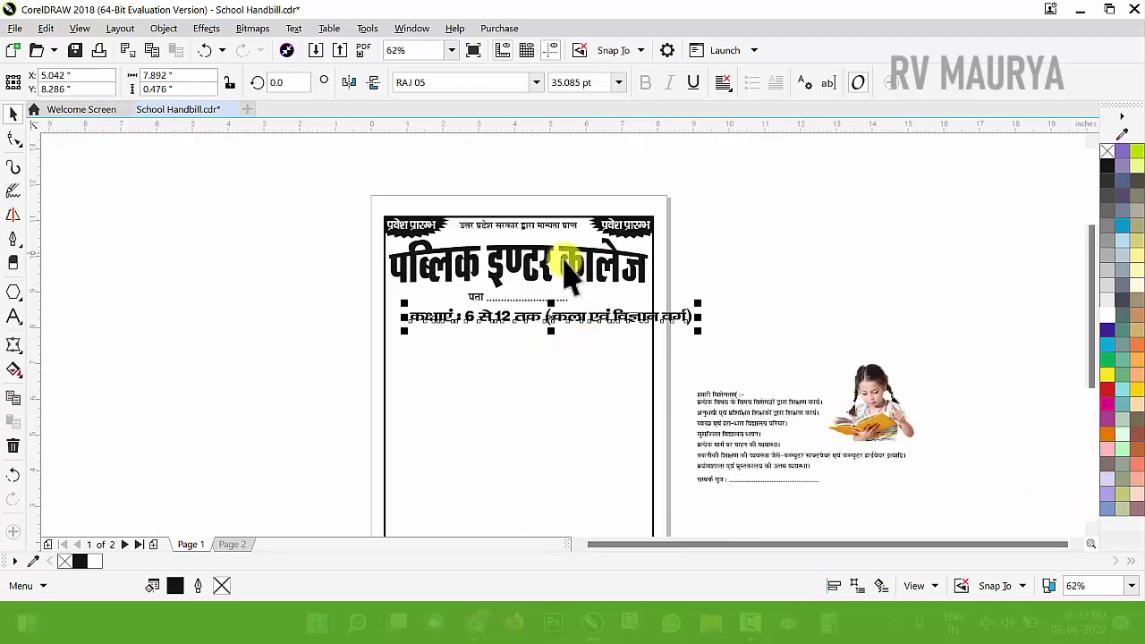
pyautogui.scroll(1, 517, 304)
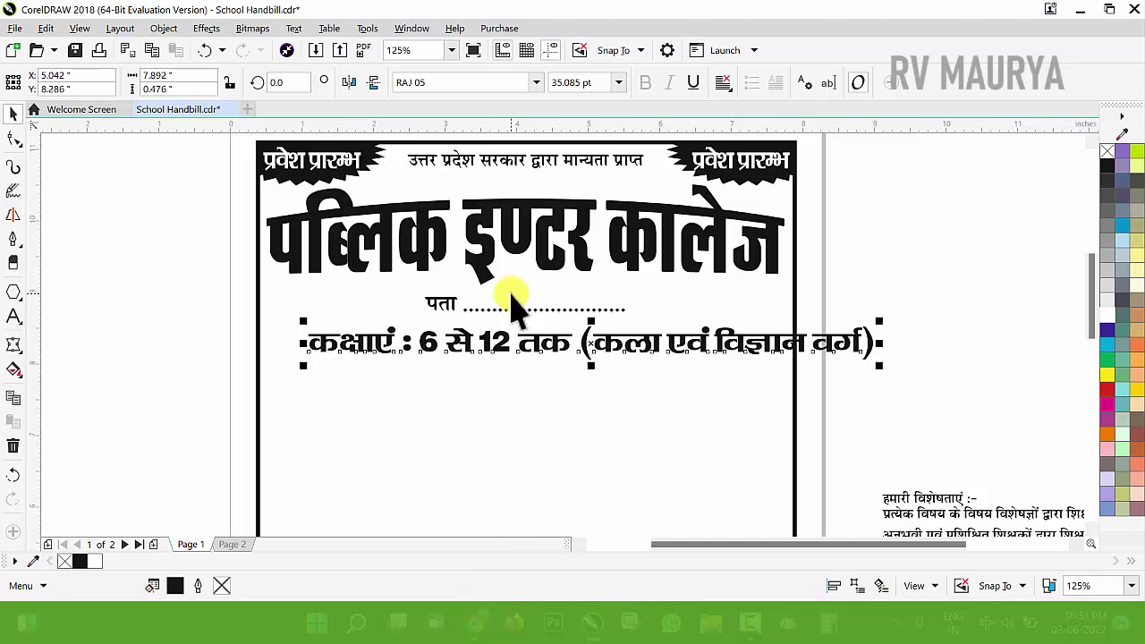
pyautogui.moveTo(881, 365); pyautogui.dragTo(762, 371)
pyautogui.click(720, 409)
pyautogui.click(893, 388)
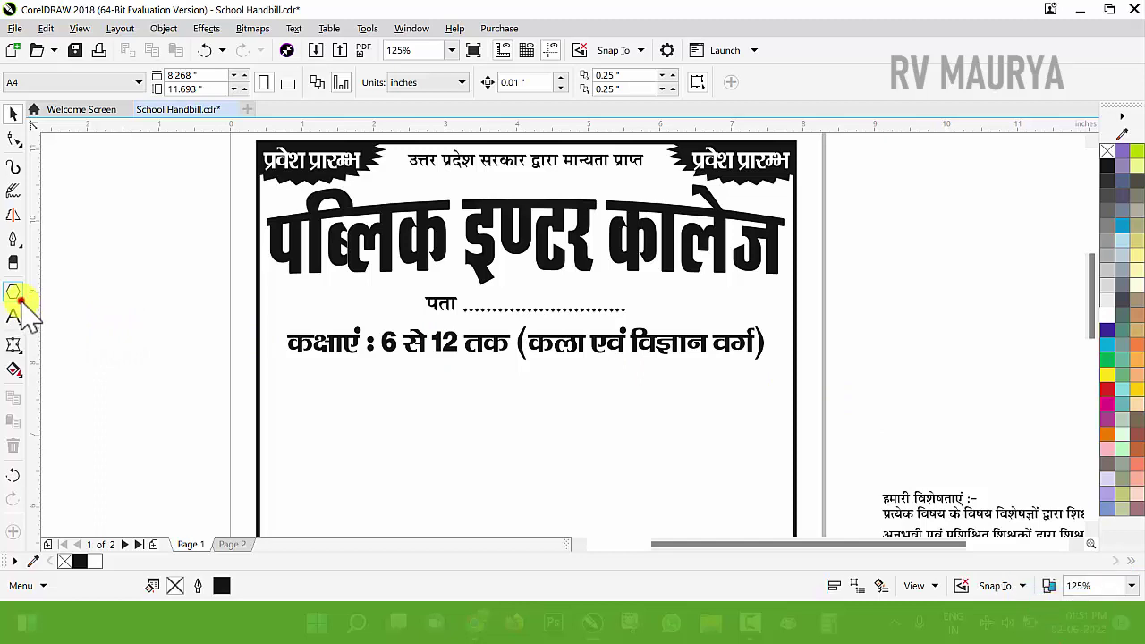
# Draw a rectangle about 7.14 by 0.6 inches around the class line.
pyautogui.click(22, 301)
pyautogui.click(50, 292)
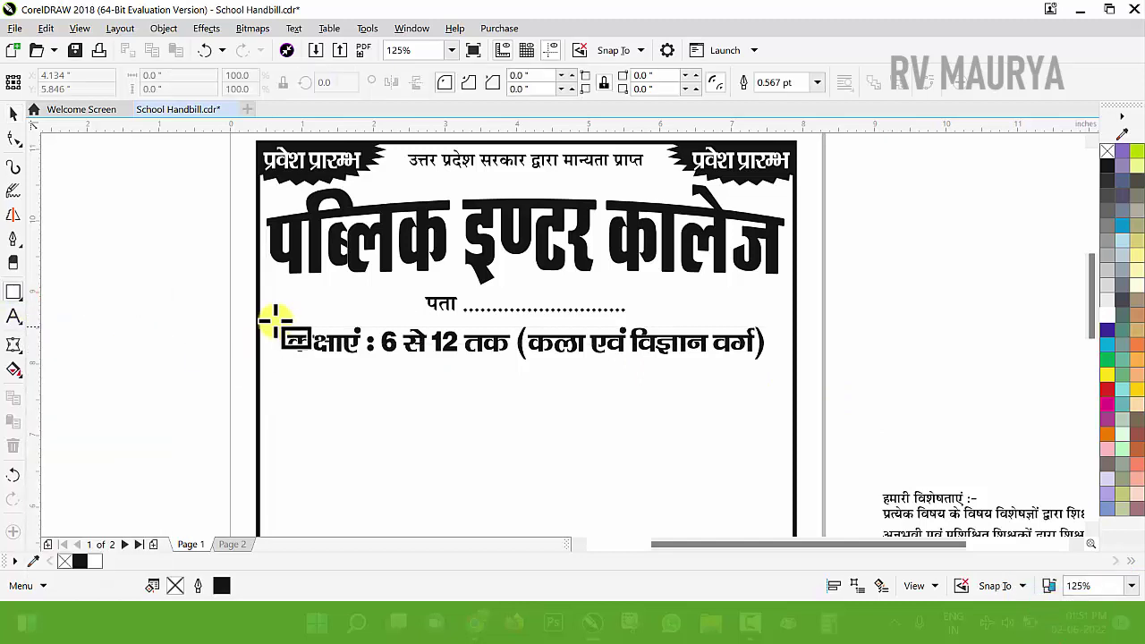
pyautogui.moveTo(273, 326); pyautogui.dragTo(784, 369)
pyautogui.press('z')
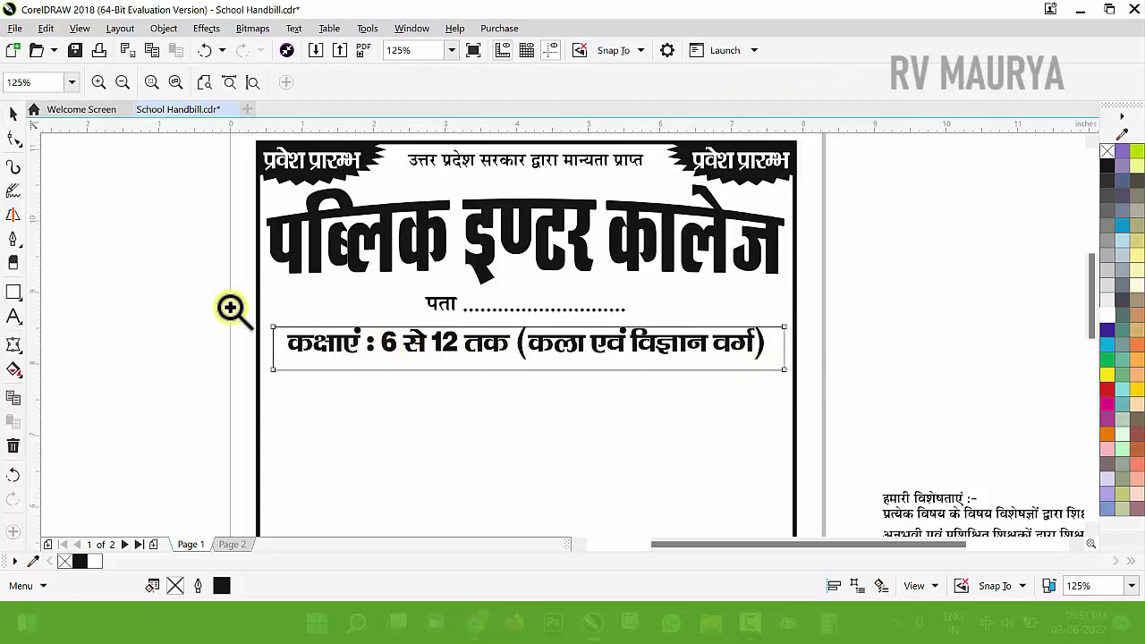
pyautogui.moveTo(202, 288); pyautogui.dragTo(858, 414)
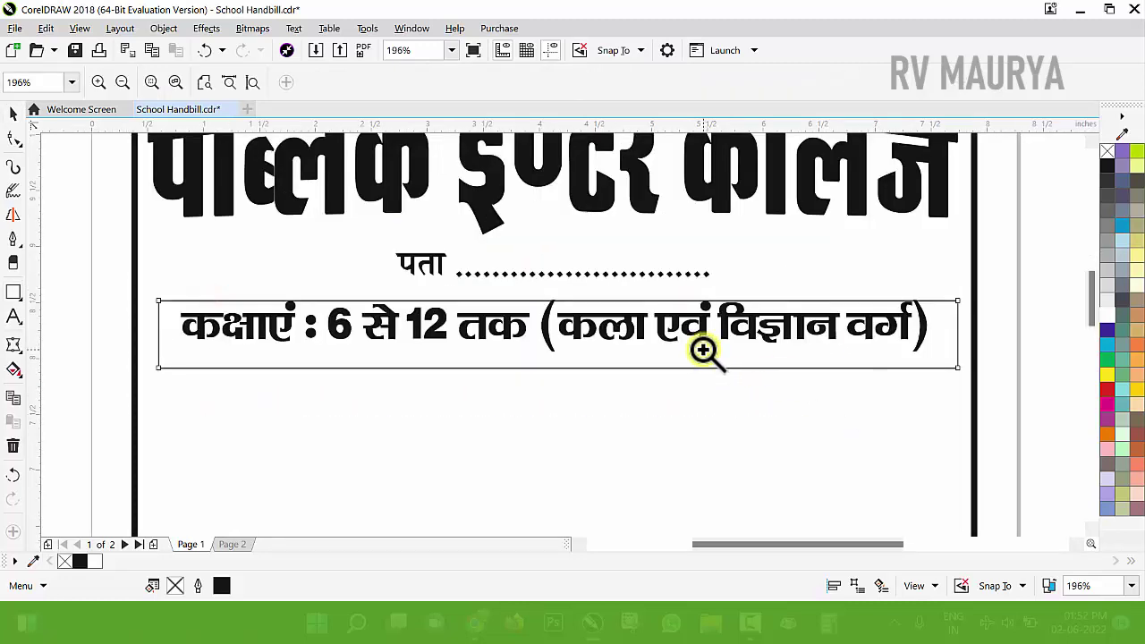
# Chamfer all four corners of the rectangle around the class line with a 0.302 inch radius so both ends become points.
pyautogui.click(12, 139)
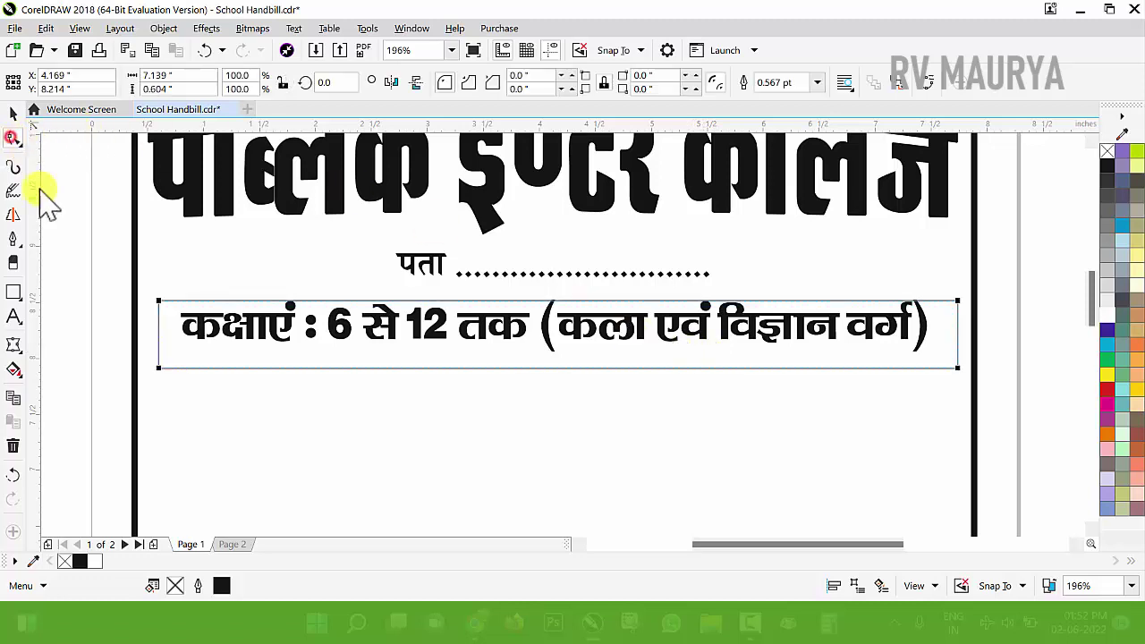
pyautogui.moveTo(157, 299); pyautogui.dragTo(223, 358)
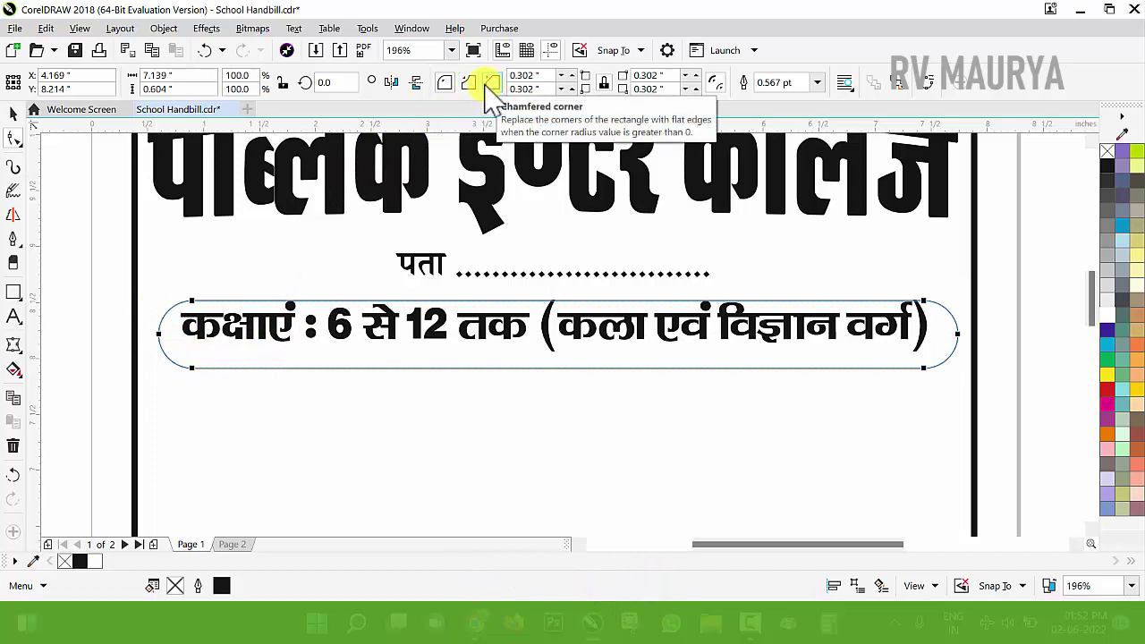
pyautogui.click(448, 82)
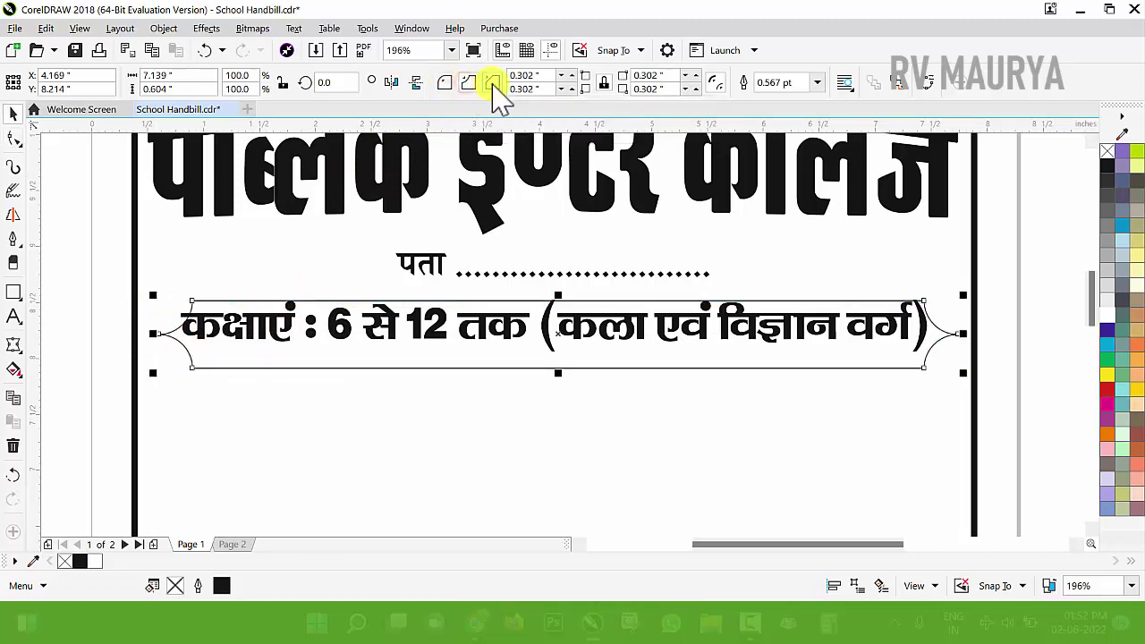
pyautogui.click(492, 83)
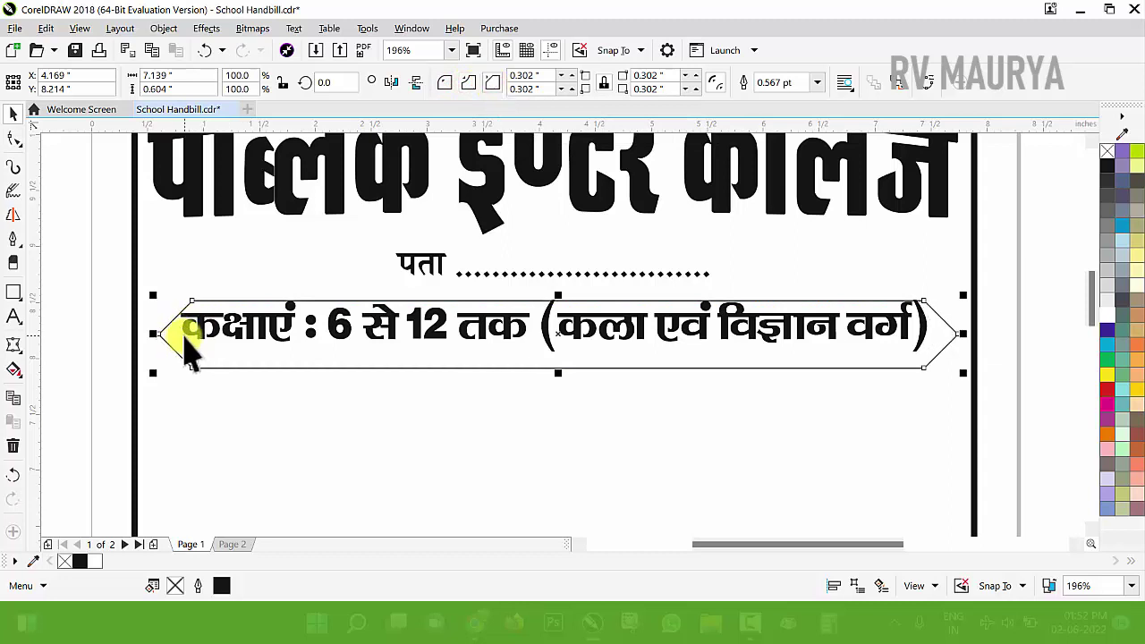
# Duplicate the pointed shape about halfway to the right and subtract the copy from the original to notch its right end.
pyautogui.click(16, 123)
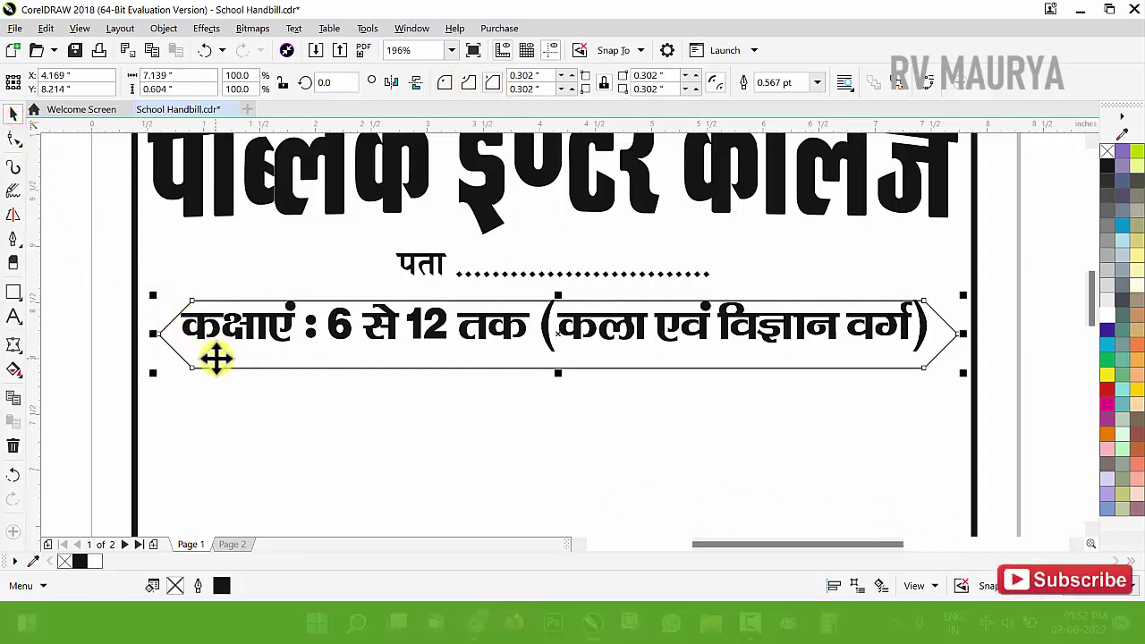
pyautogui.moveTo(217, 359); pyautogui.dragTo(588, 366)
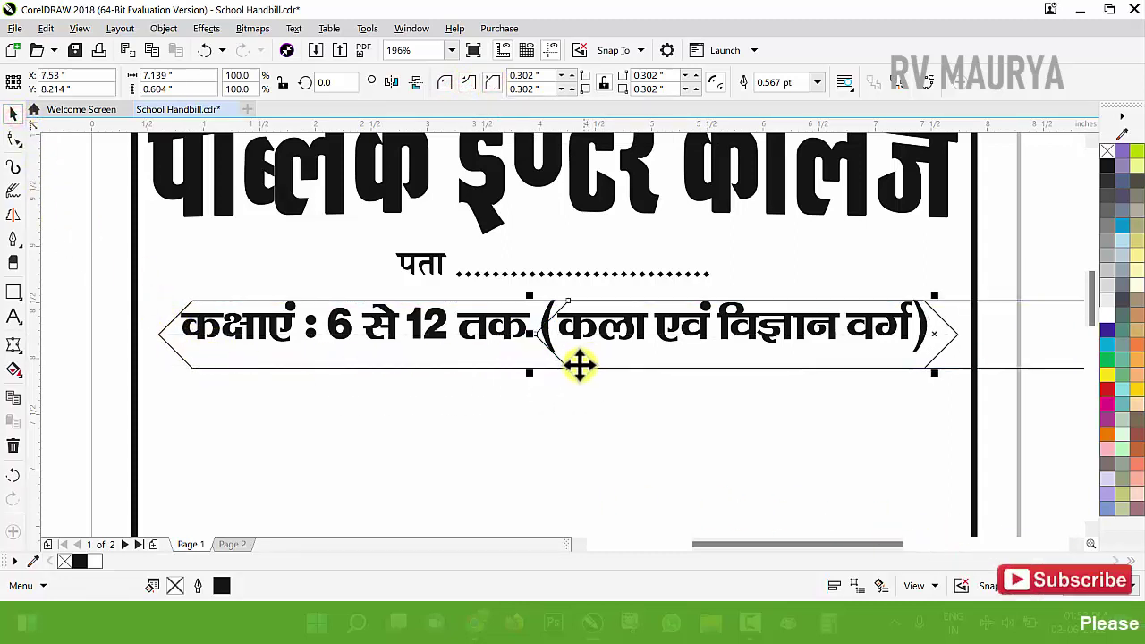
pyautogui.click(496, 367)
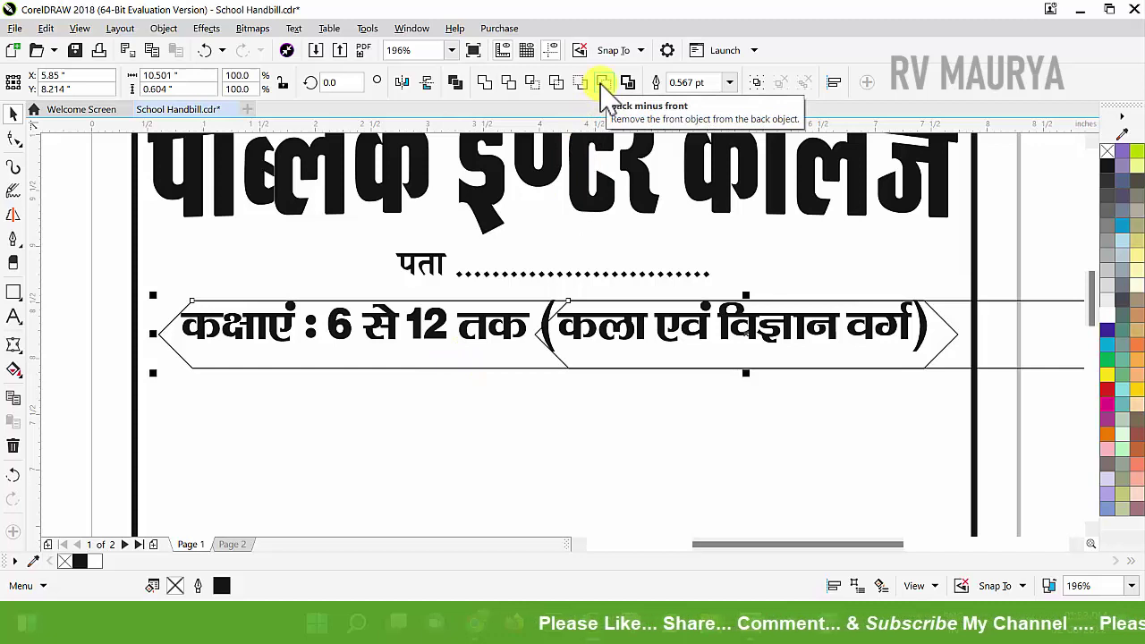
pyautogui.click(604, 82)
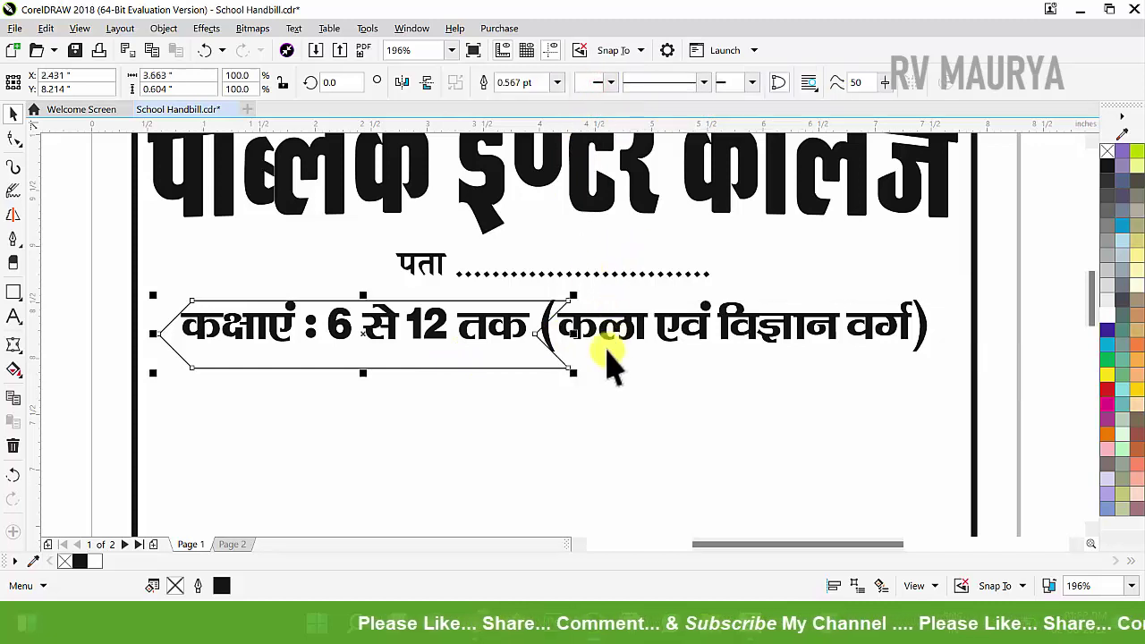
# Shift the notched piece right, add a horizontally mirrored copy overlapping its left part, and weld both into one ribbon.
pyautogui.moveTo(493, 348); pyautogui.dragTo(843, 336)
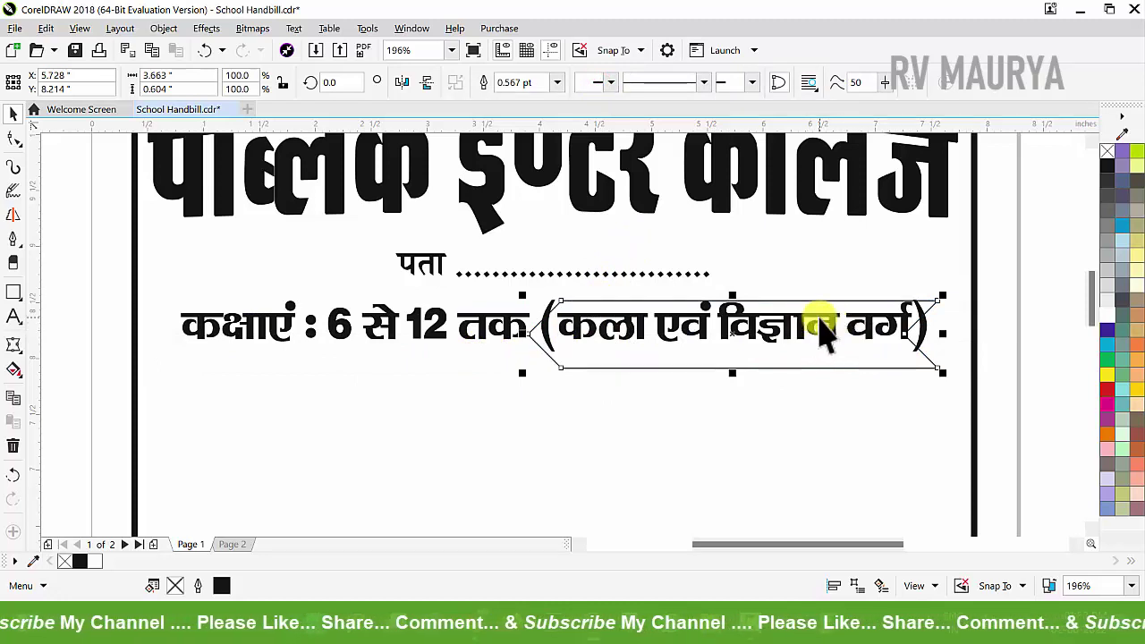
pyautogui.moveTo(943, 335); pyautogui.dragTo(464, 344)
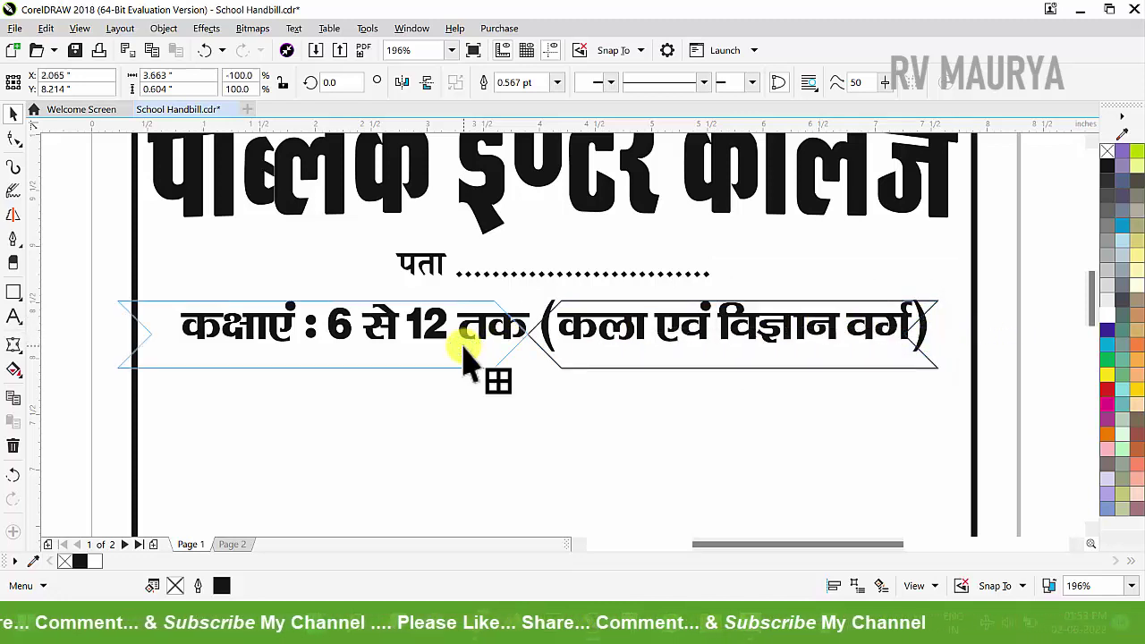
pyautogui.moveTo(463, 344); pyautogui.dragTo(542, 371)
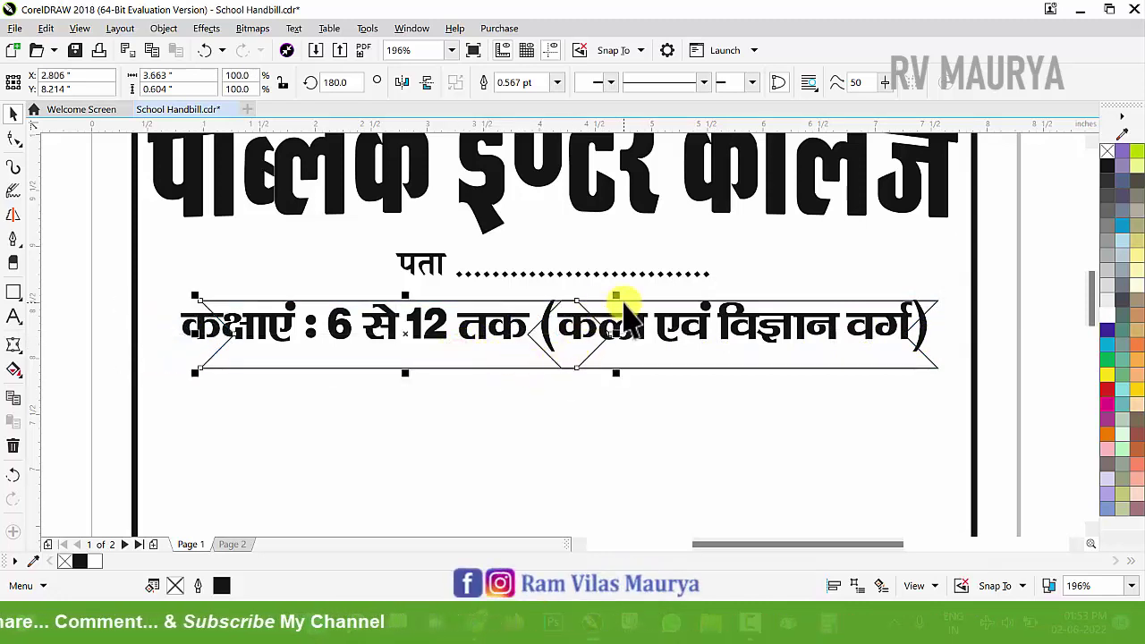
pyautogui.keyDown('shift'); pyautogui.click(617, 292); pyautogui.keyUp('shift')
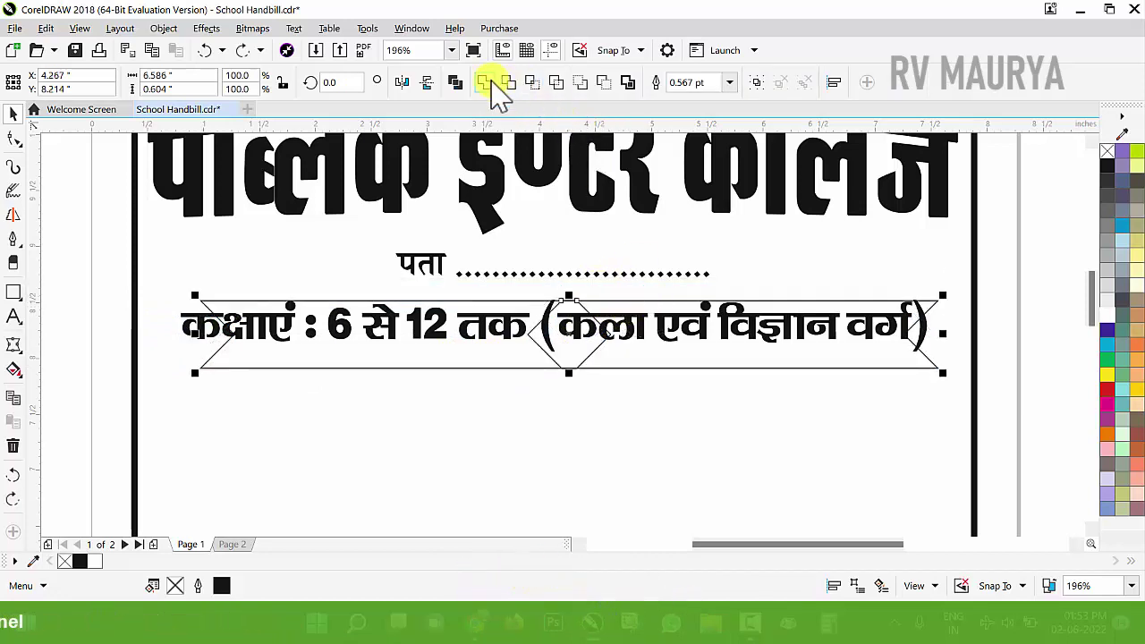
pyautogui.click(489, 82)
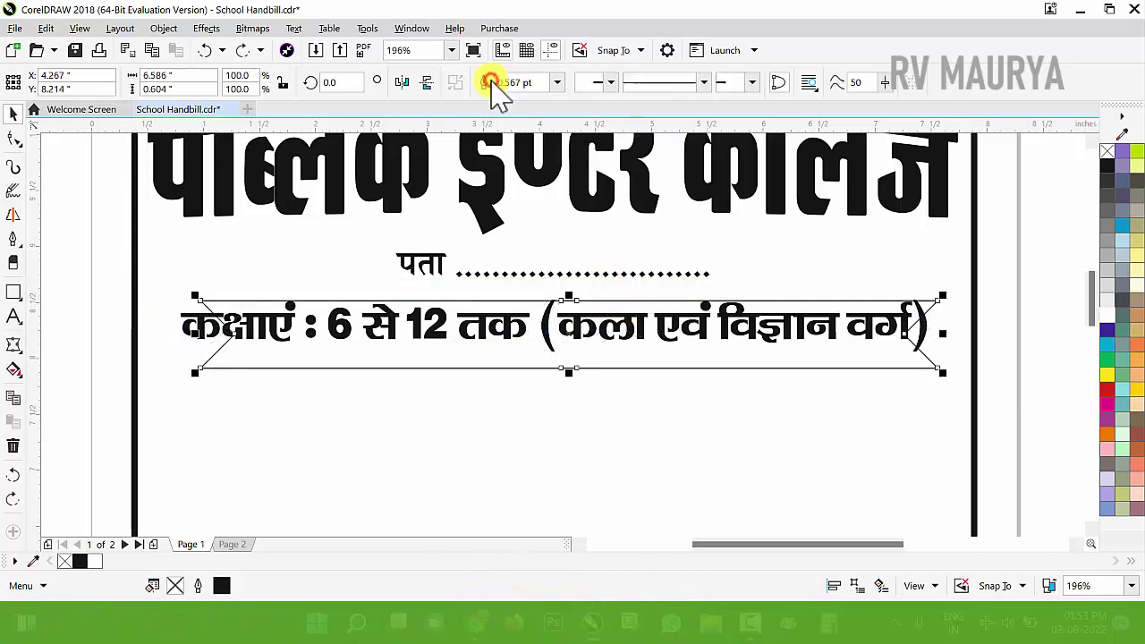
# Extend the ribbon's notched left end outward so the ribbon is about 7.23 inches wide.
pyautogui.click(13, 138)
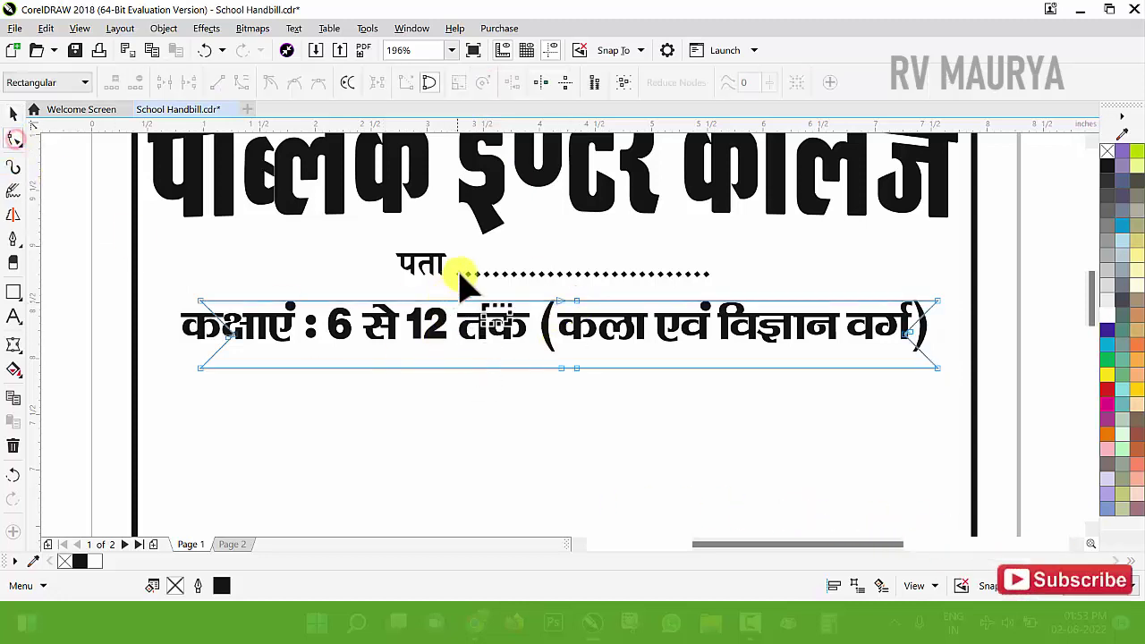
pyautogui.click(324, 291)
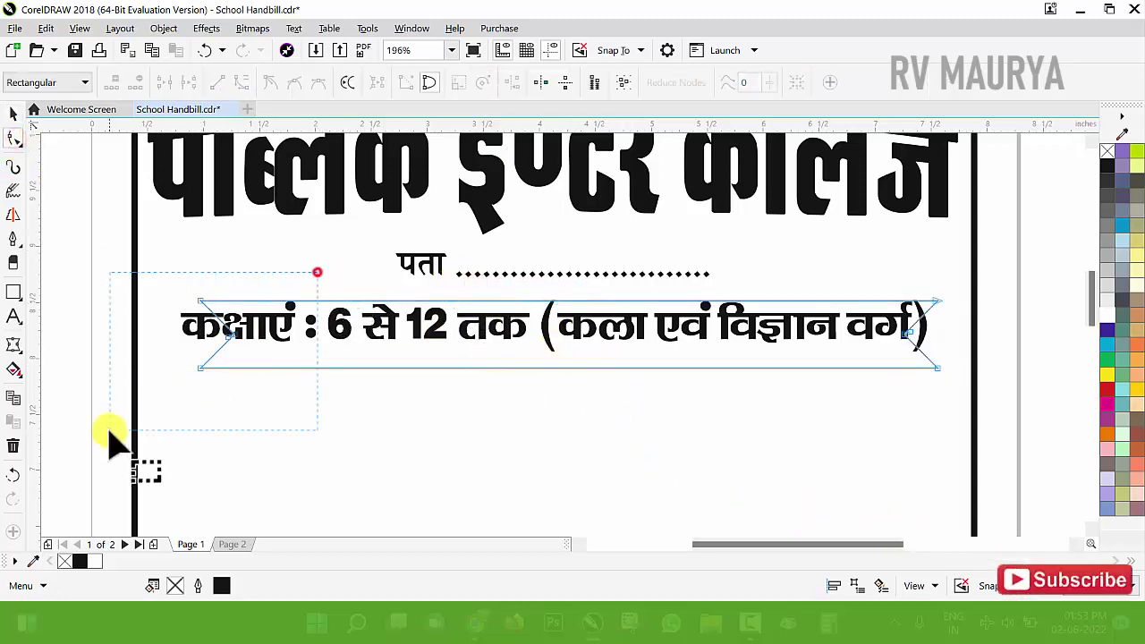
pyautogui.click(199, 368)
pyautogui.moveTo(199, 368); pyautogui.dragTo(128, 376)
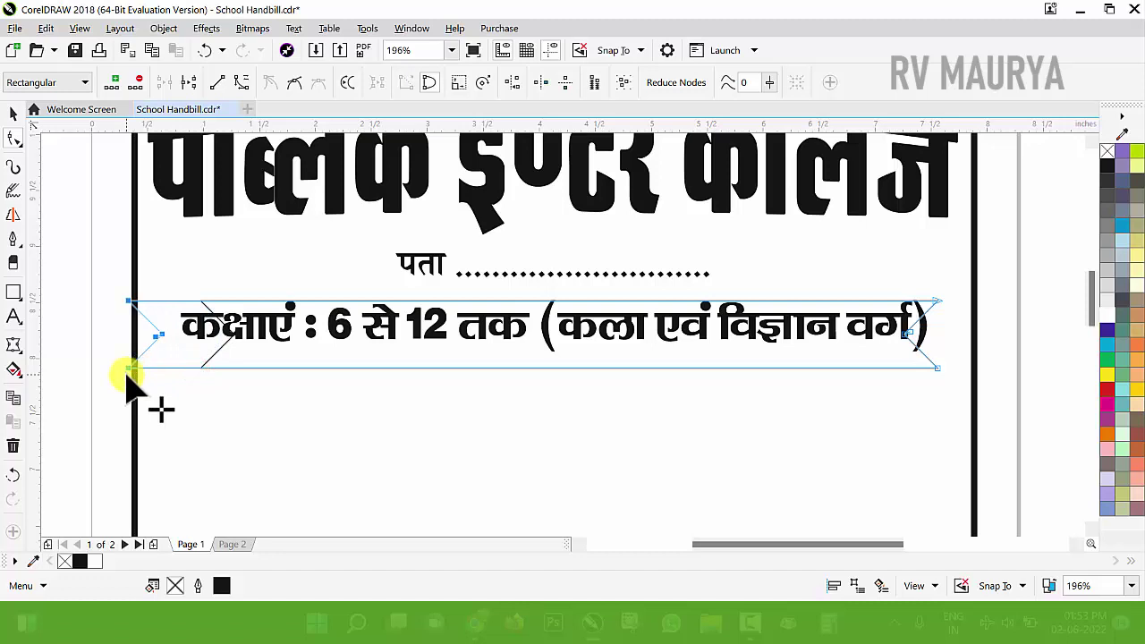
# Fill the ribbon with black, remove its outline and centre it on the class line.
pyautogui.press('space')
pyautogui.click(1107, 167)
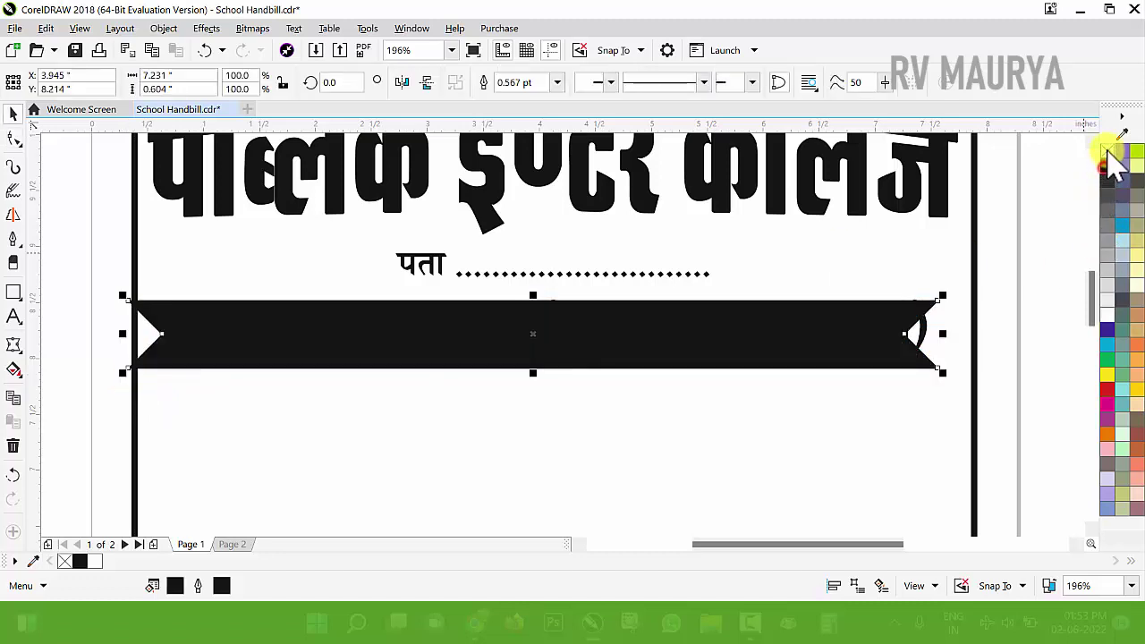
pyautogui.rightClick(1108, 150)
pyautogui.moveTo(922, 340); pyautogui.dragTo(935, 331)
pyautogui.click(1035, 330)
# Send the black ribbon behind the class line and fill the class text with white.
pyautogui.click(922, 324)
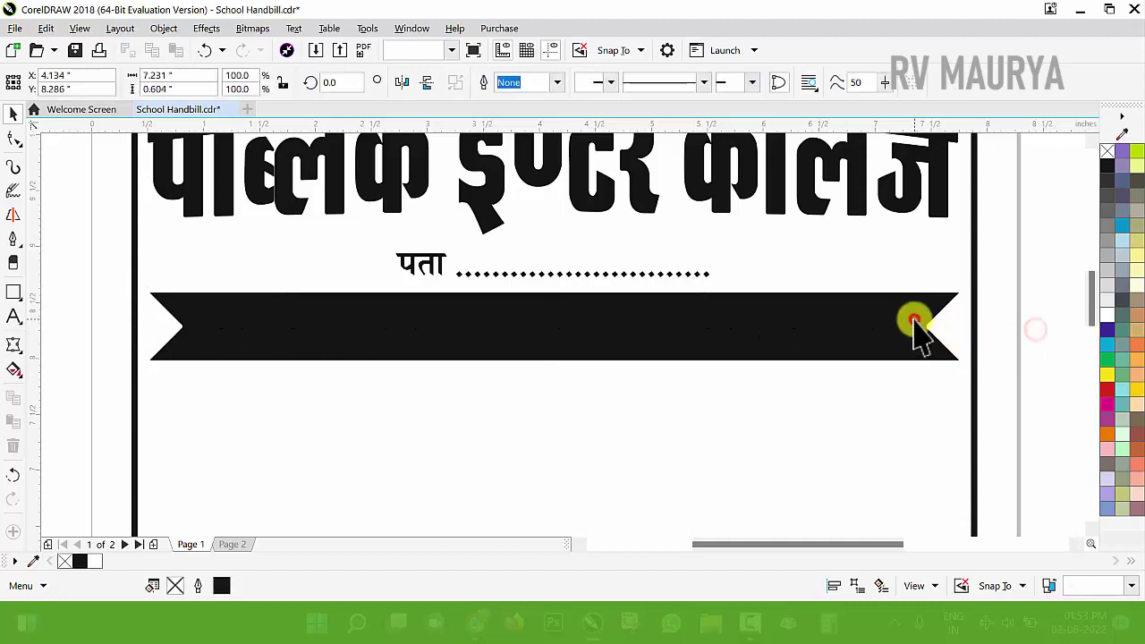
pyautogui.hotkey('shift', 'pagedown')
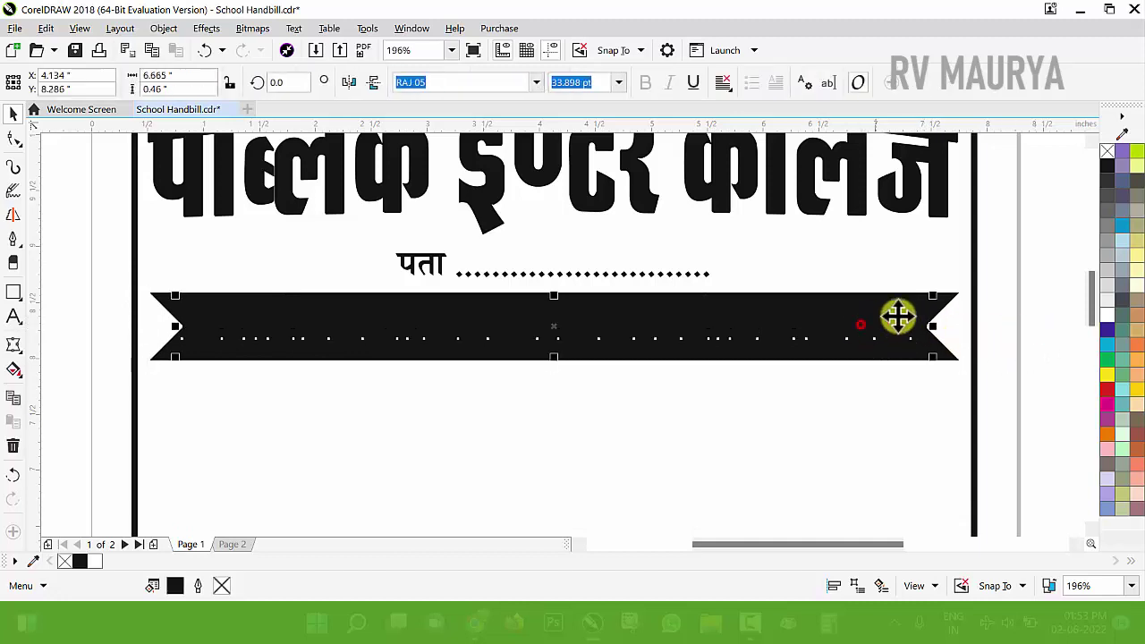
pyautogui.scroll(-5, 567, 319)
pyautogui.press('z')
pyautogui.moveTo(322, 164); pyautogui.dragTo(813, 453)
pyautogui.press('space')
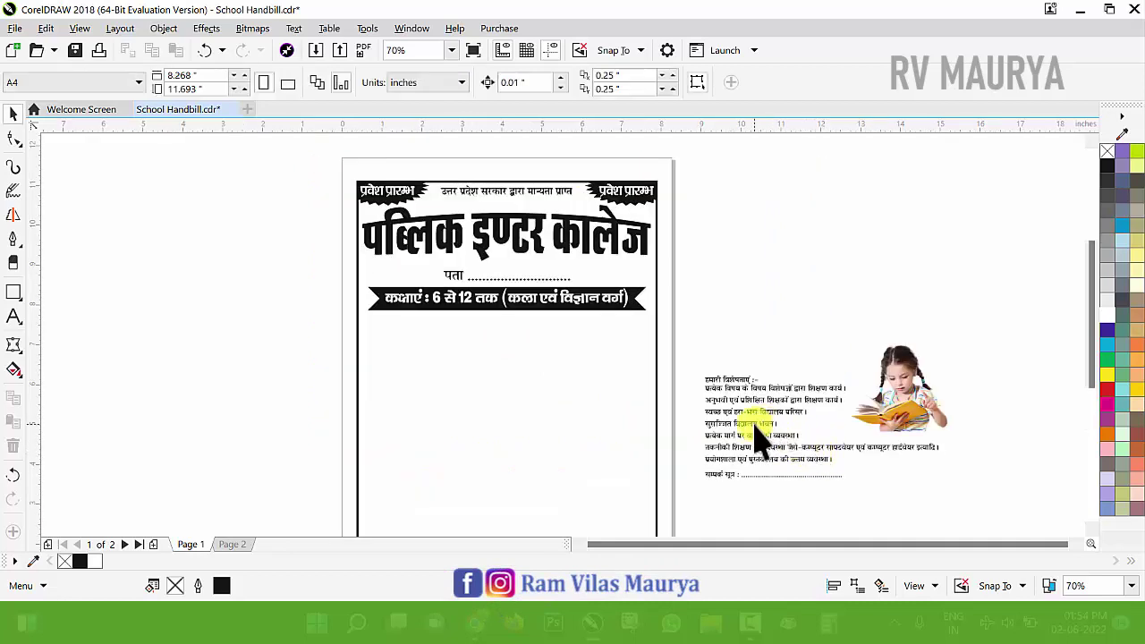
# Move the "हमारी विशेषताएं :-" heading onto the page just beneath the ribbon.
pyautogui.moveTo(733, 379); pyautogui.dragTo(400, 329)
pyautogui.press('z')
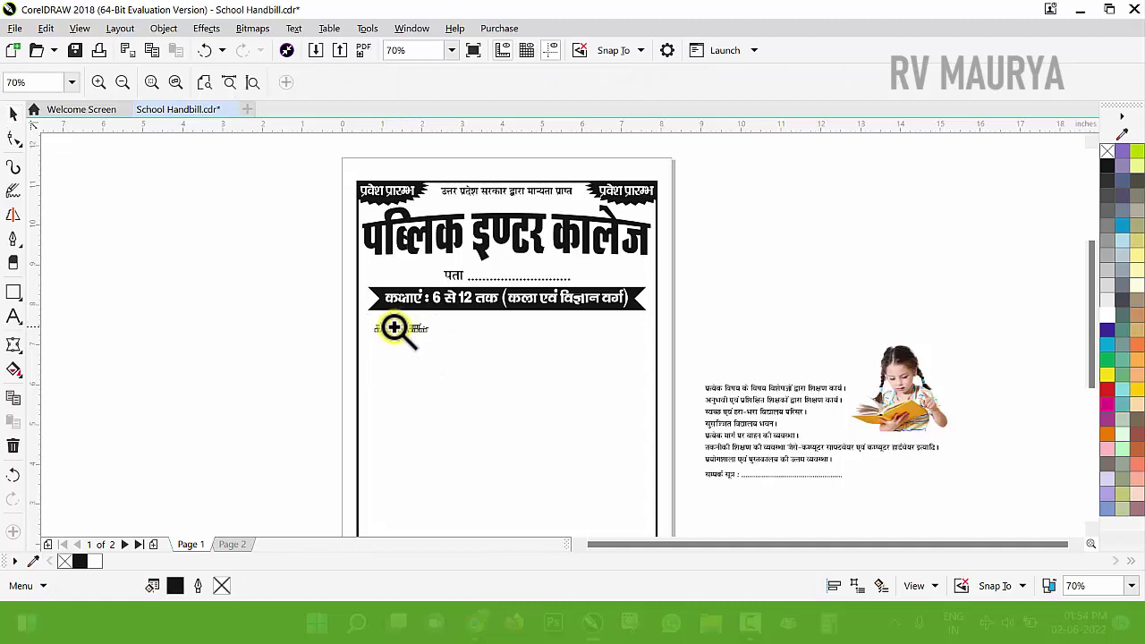
pyautogui.moveTo(265, 271); pyautogui.dragTo(786, 456)
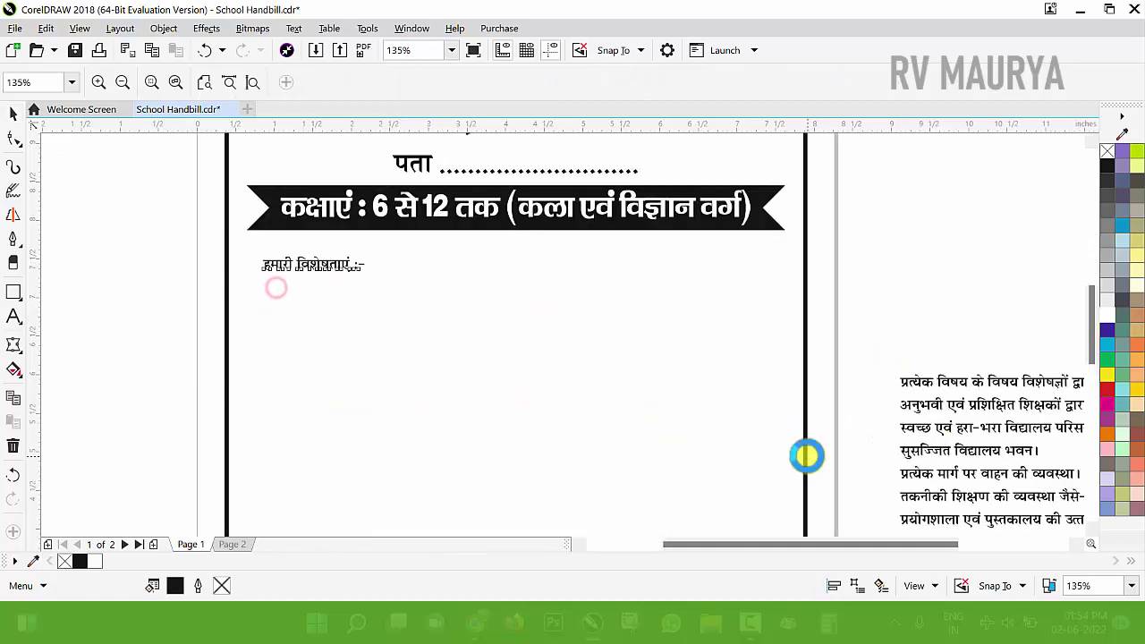
pyautogui.moveTo(129, 175); pyautogui.dragTo(812, 357)
pyautogui.press('space')
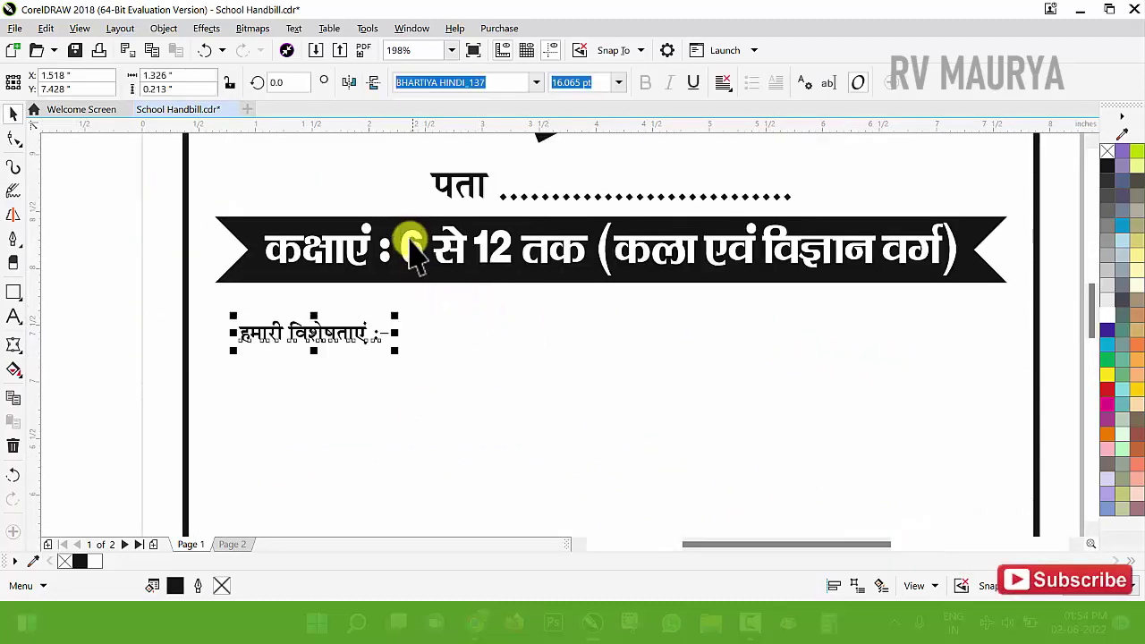
# Set the features heading to RAJ 05 at about 21 pt, add "– :" before its text and centre it beneath the ribbon.
pyautogui.click(536, 82)
pyautogui.click(448, 132)
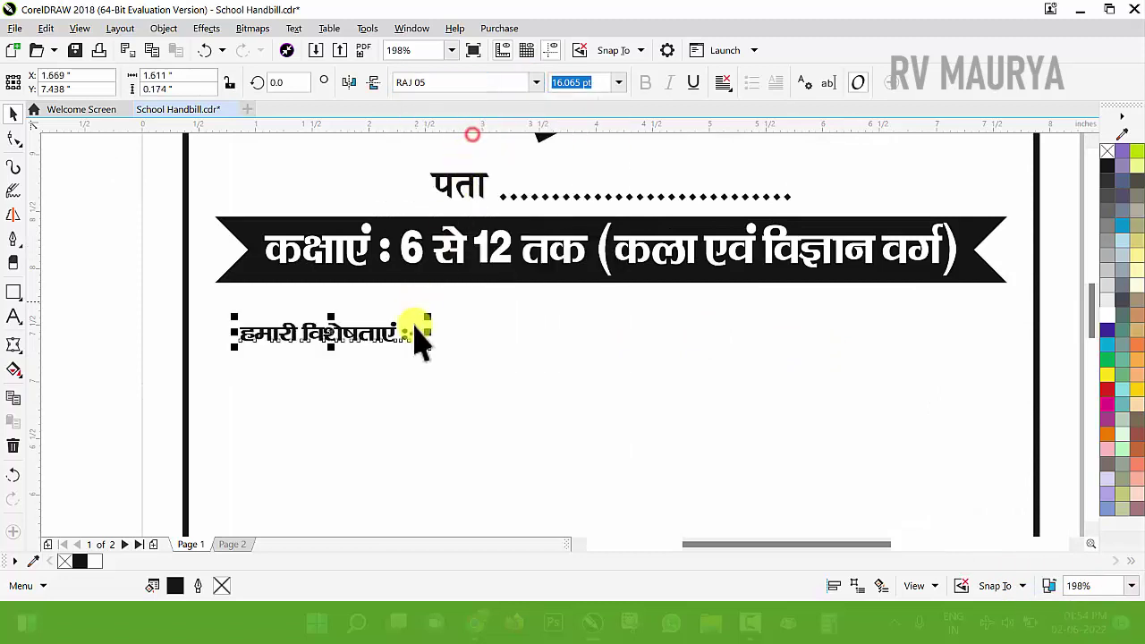
pyautogui.keyDown('shift'); pyautogui.click(529, 388); pyautogui.keyUp('shift')
pyautogui.press('c')
pyautogui.click(518, 324)
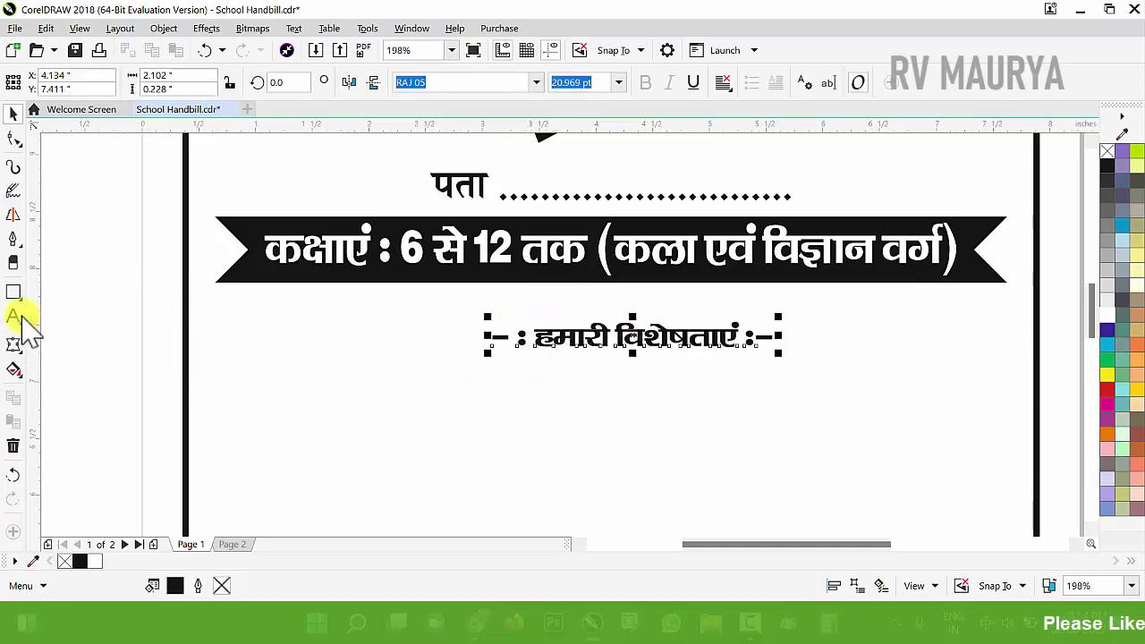
# Draw an ellipse about 2.75 by 0.47 inches around the features heading and set its outline to 1.5 pt.
pyautogui.click(20, 301)
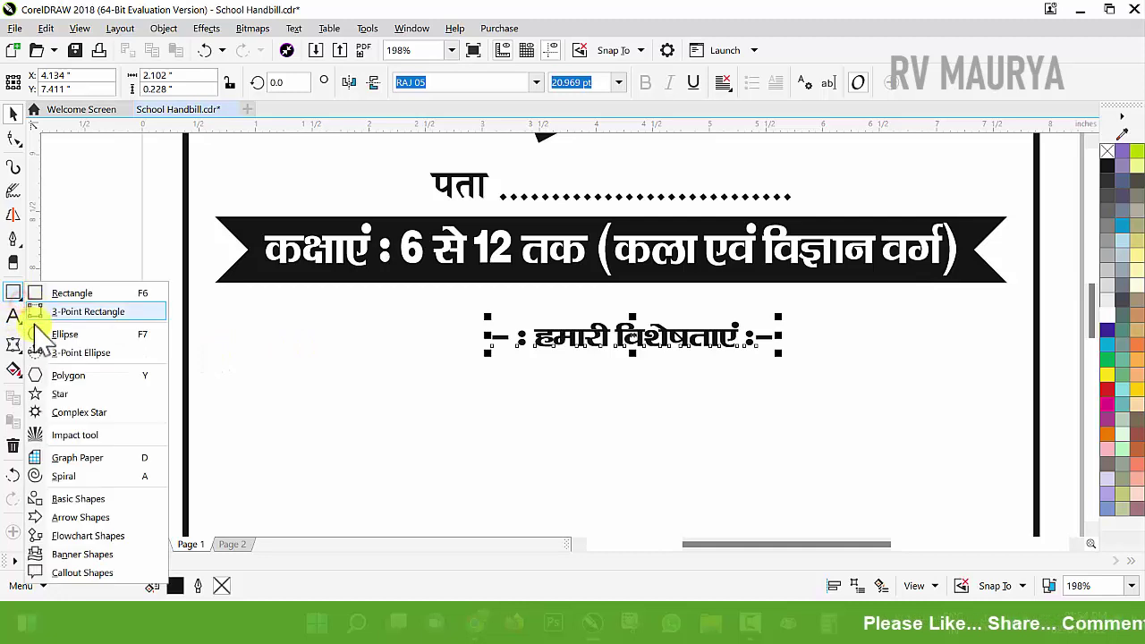
pyautogui.click(60, 333)
pyautogui.moveTo(469, 310); pyautogui.dragTo(786, 367)
pyautogui.press('space')
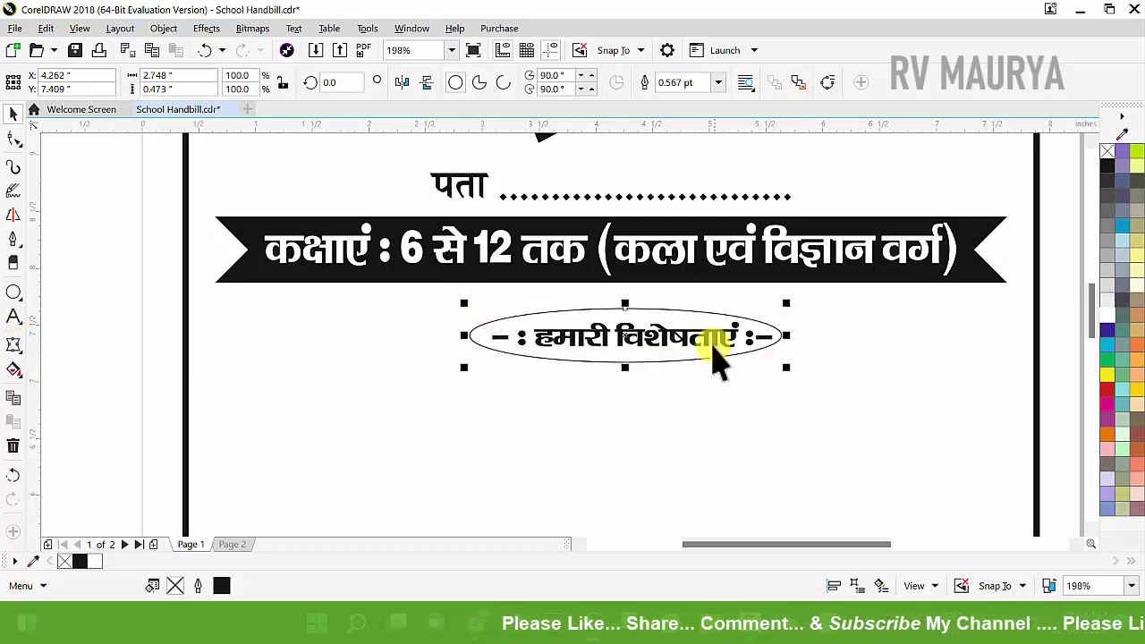
pyautogui.click(718, 82)
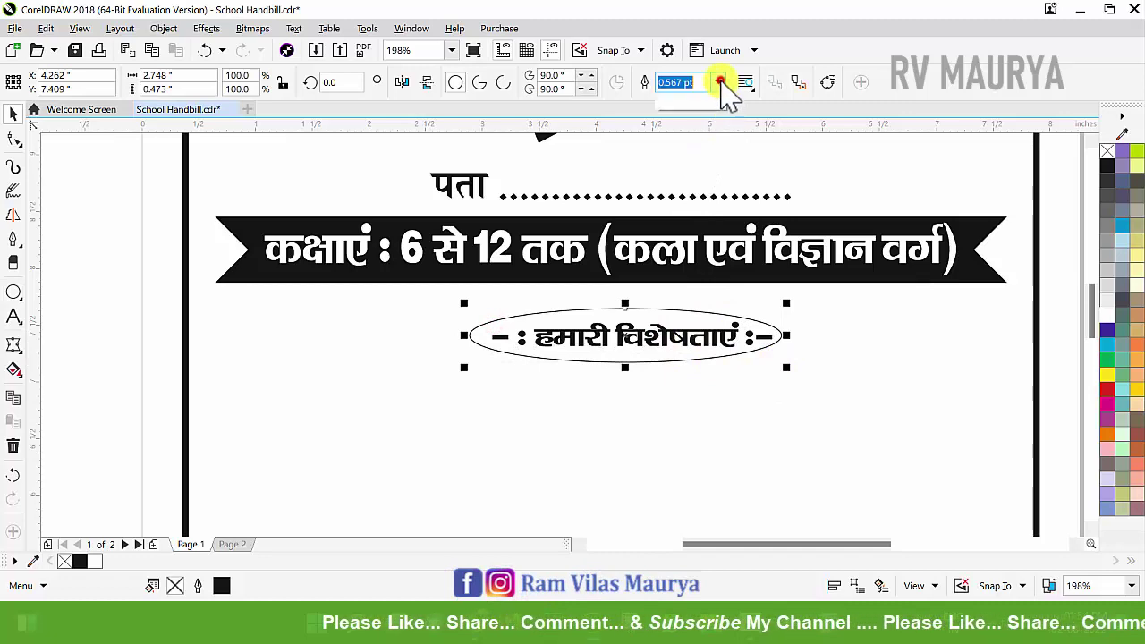
pyautogui.click(685, 161)
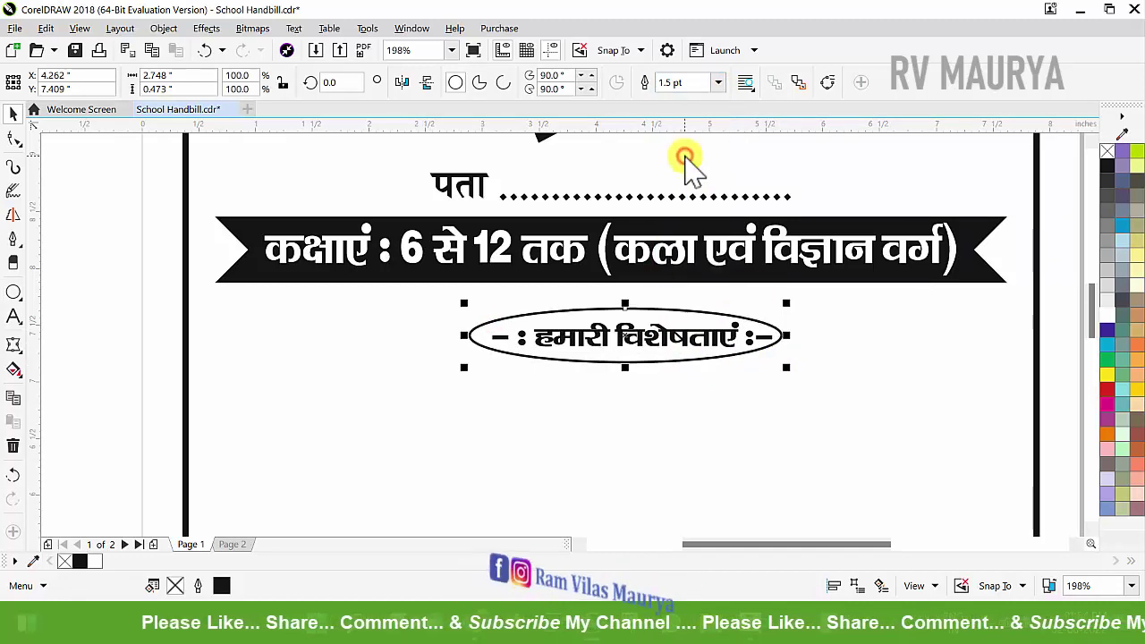
# Add an enlarged ellipse copy about 2.93 by 0.5 inches, fill it black and fill the original ellipse white.
pyautogui.scroll(2, 780, 376)
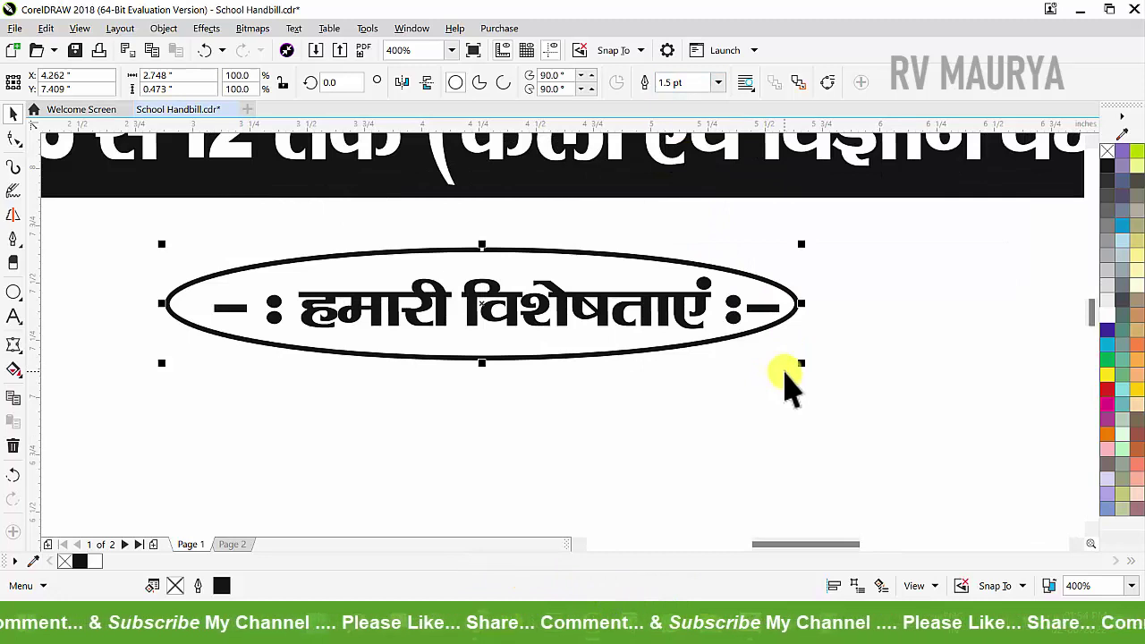
pyautogui.moveTo(802, 367); pyautogui.dragTo(845, 407)
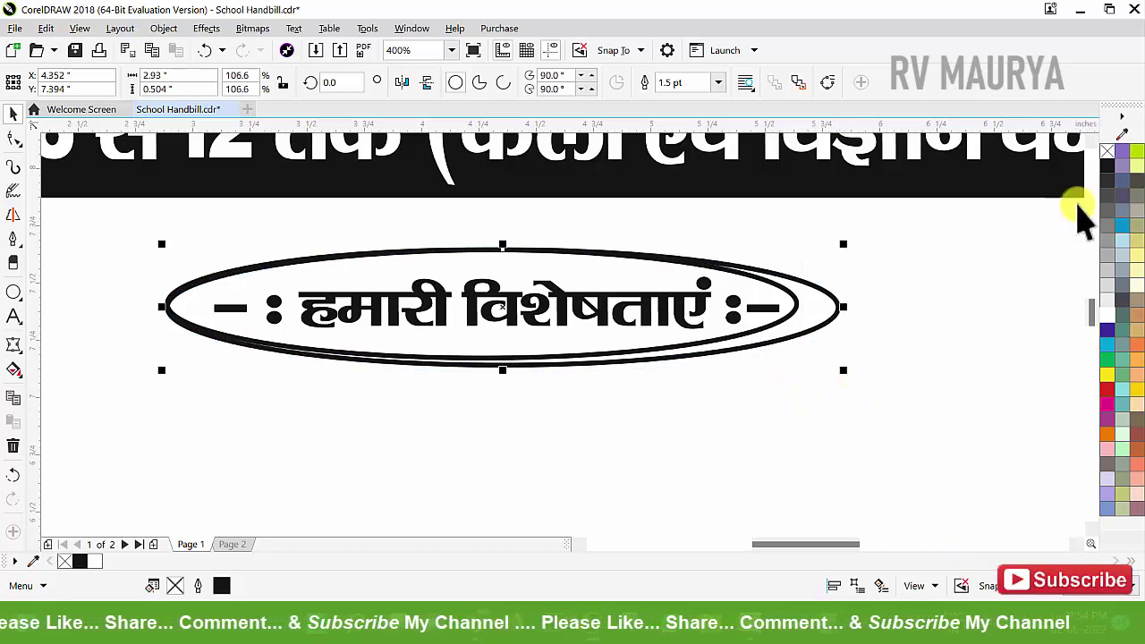
pyautogui.click(1108, 165)
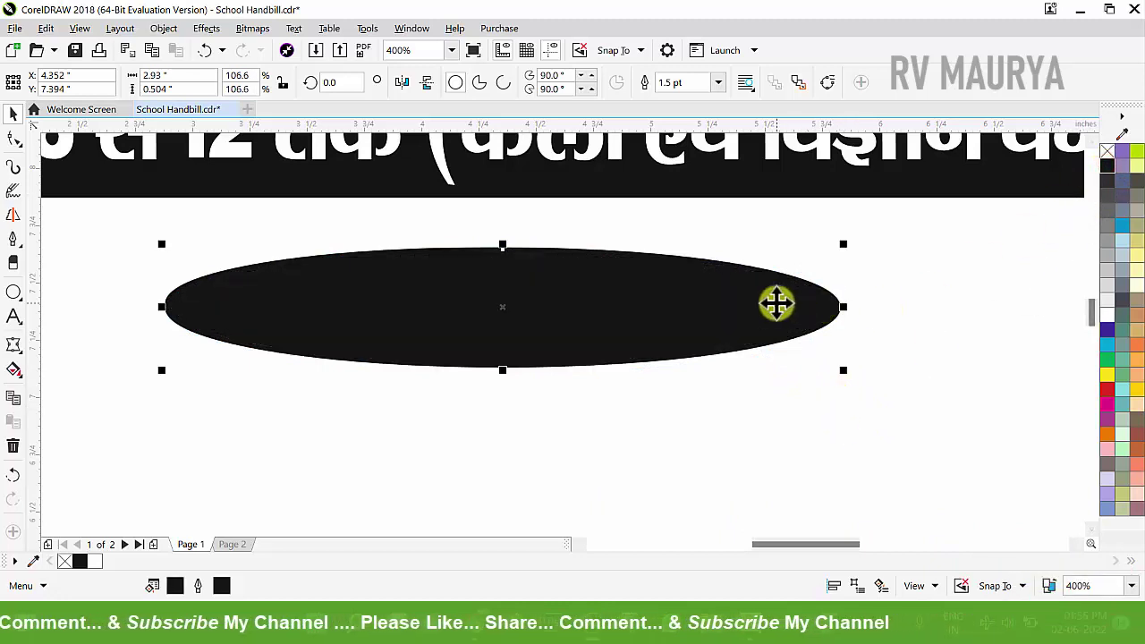
pyautogui.click(754, 297)
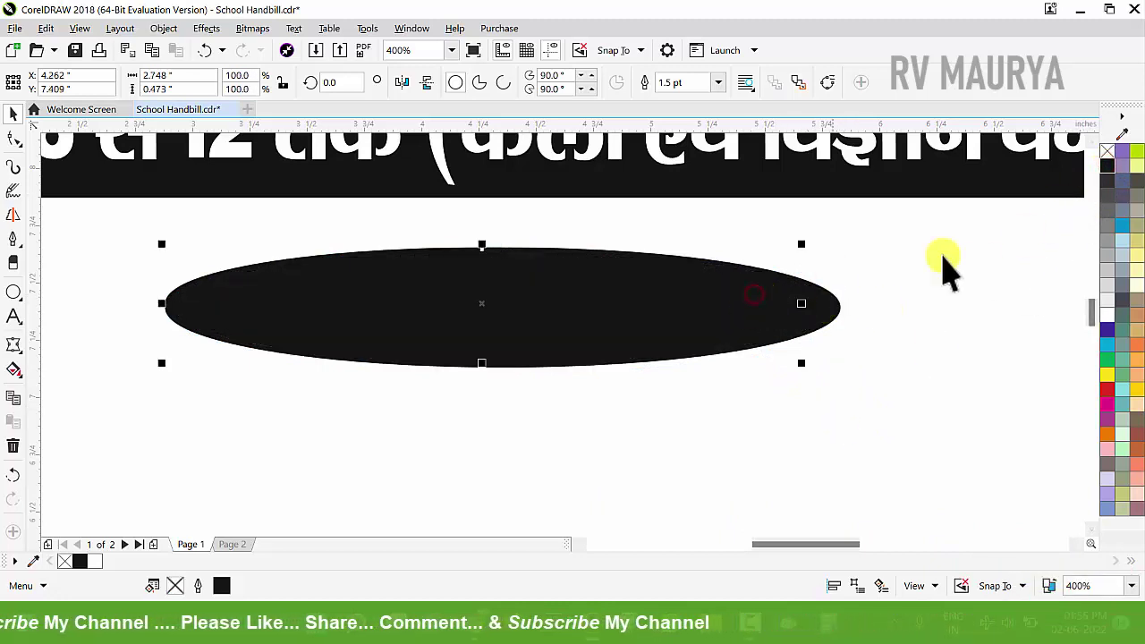
pyautogui.click(1108, 315)
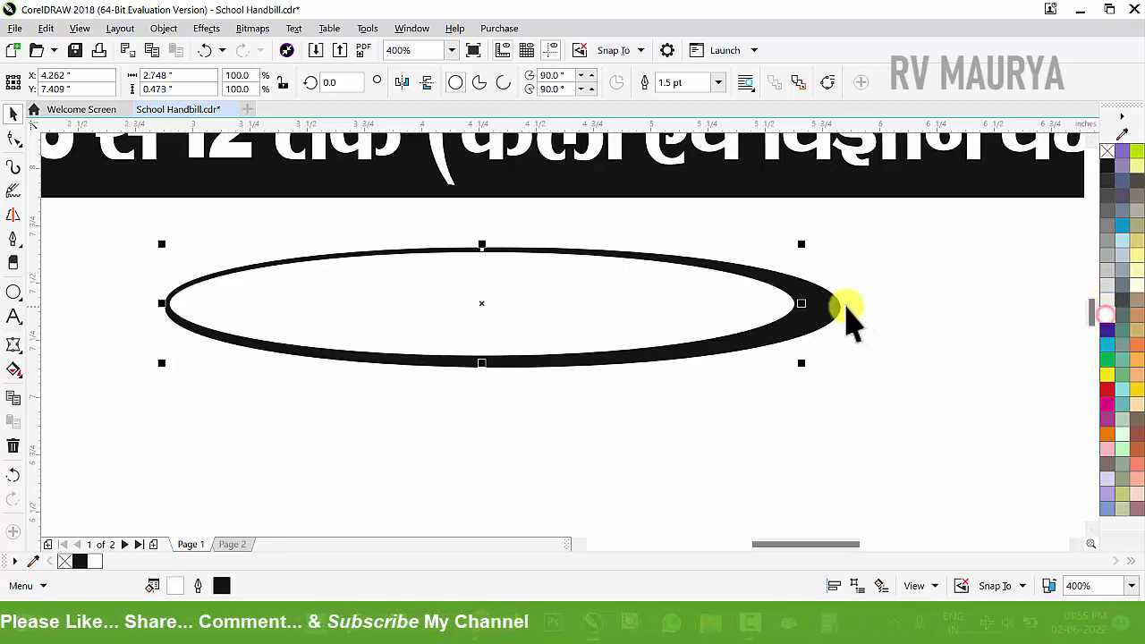
# Group the two ellipses behind the features heading and centre the oval heading beneath the ribbon.
pyautogui.click(831, 305)
pyautogui.scroll(-1, 721, 278)
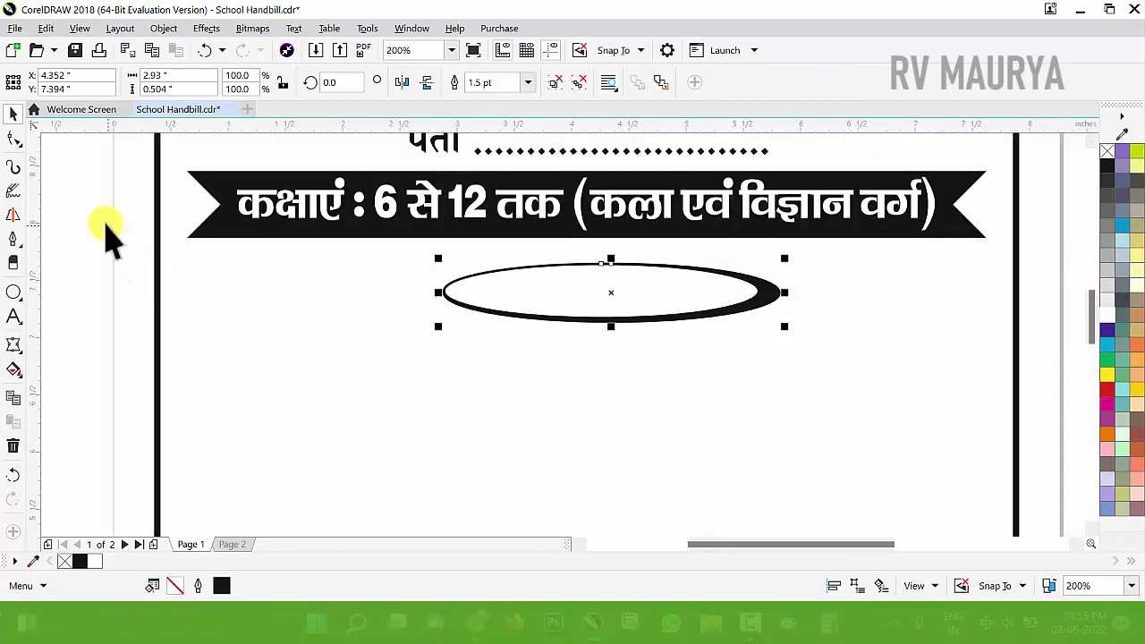
pyautogui.moveTo(103, 224); pyautogui.dragTo(757, 360)
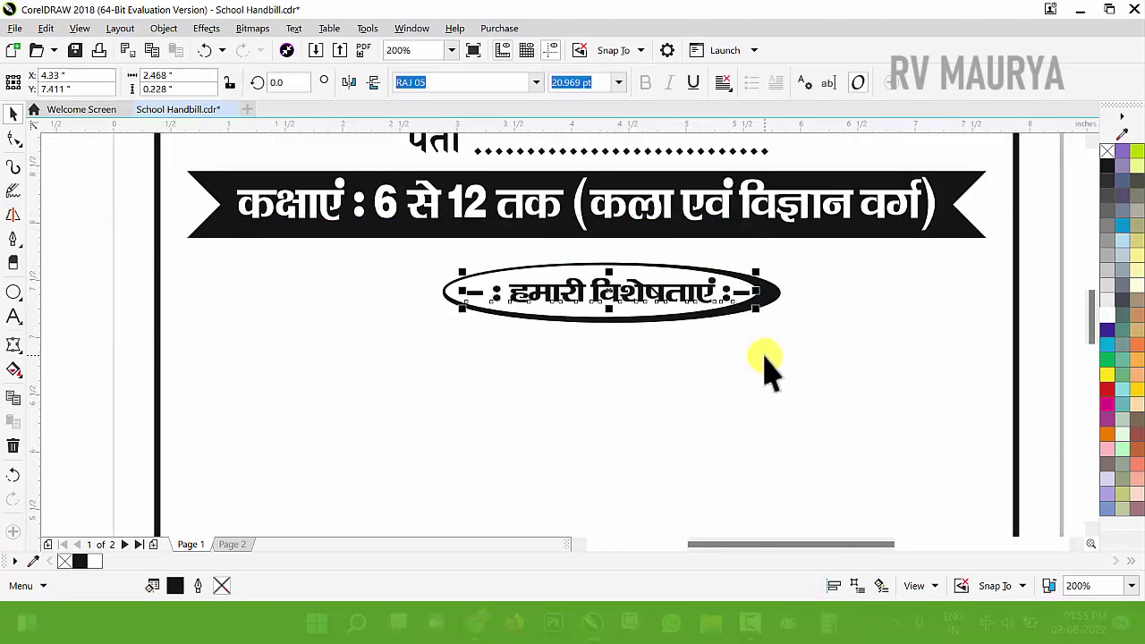
pyautogui.click(766, 367)
# Move the school features list onto the page beneath the oval heading and enlarge it to about 6.02 inches wide.
pyautogui.scroll(-2, 677, 307)
pyautogui.scroll(-2, 760, 349)
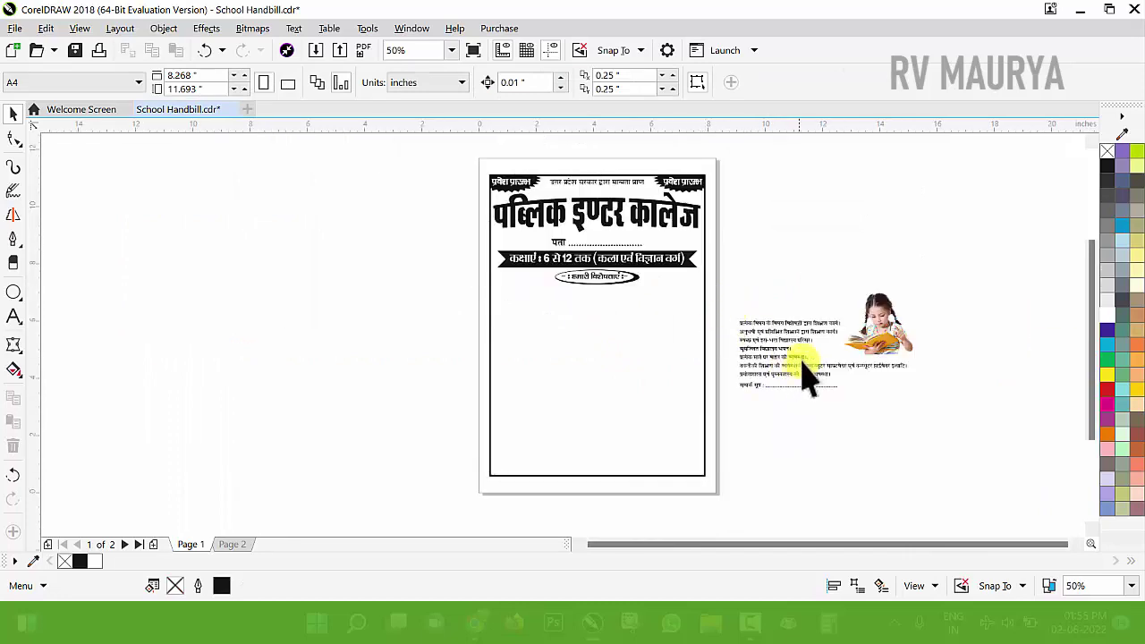
pyautogui.moveTo(761, 329); pyautogui.dragTo(534, 303)
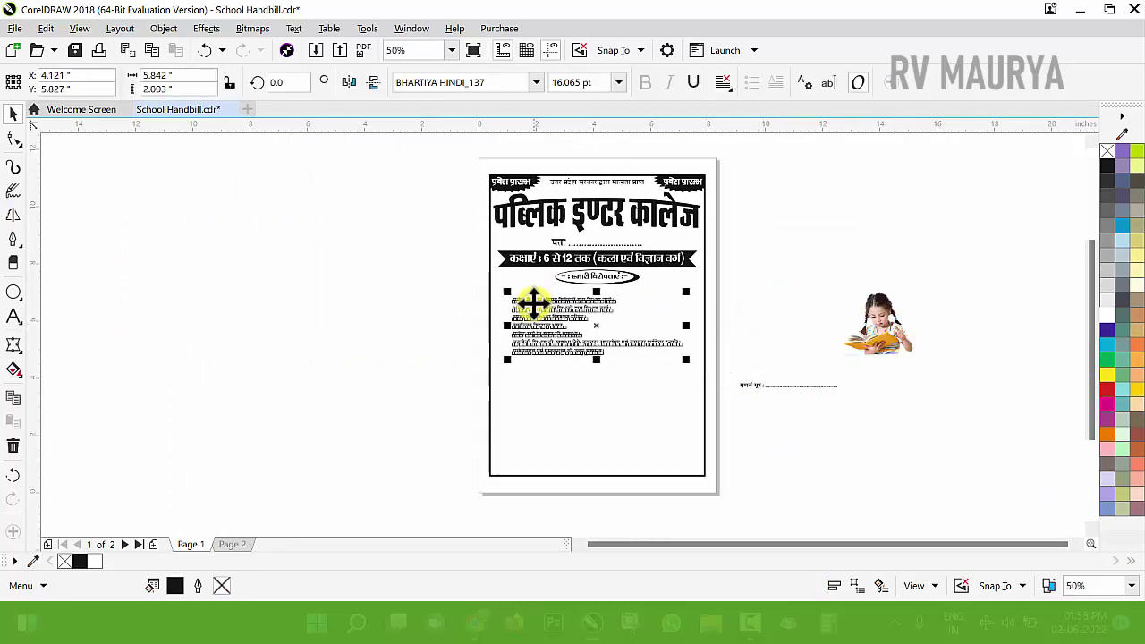
pyautogui.press('z')
pyautogui.moveTo(371, 236); pyautogui.dragTo(806, 442)
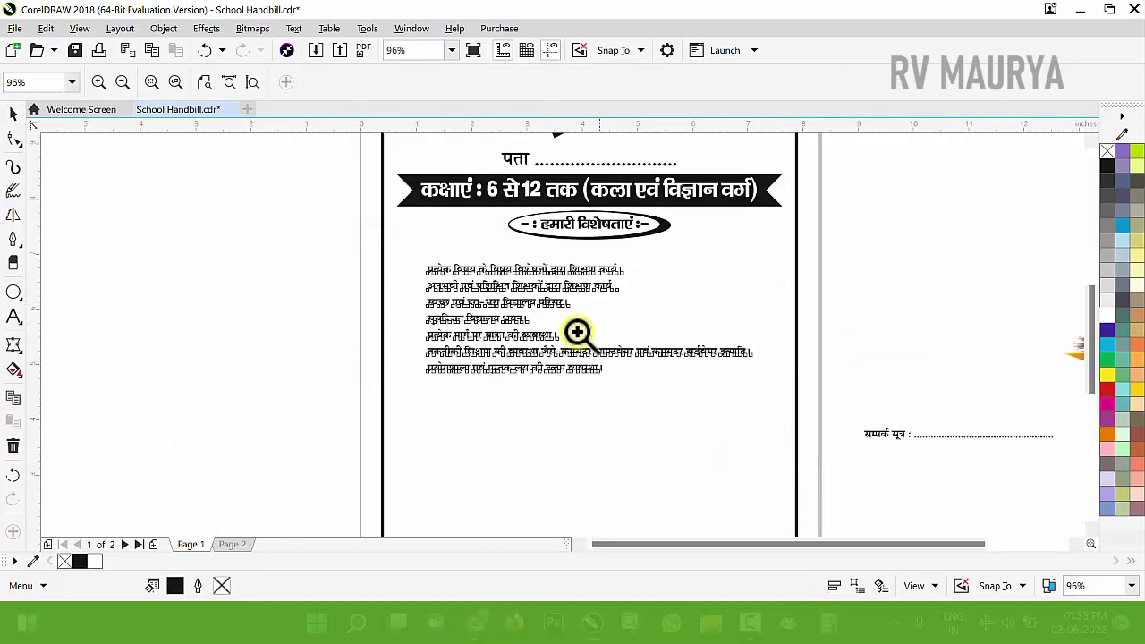
pyautogui.press('space')
pyautogui.click(762, 249)
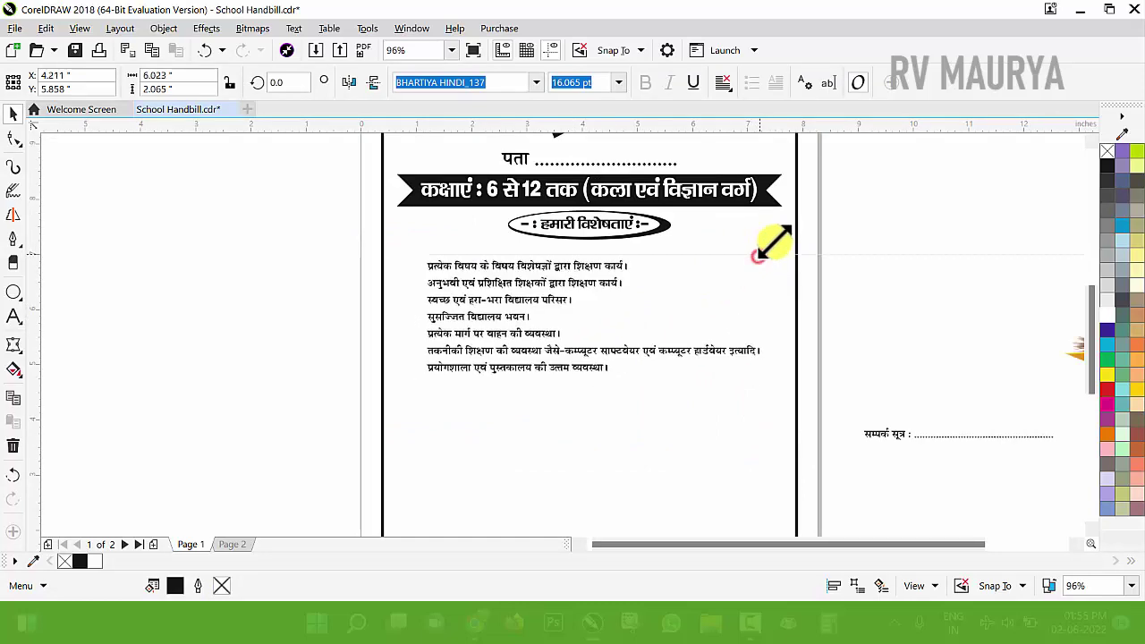
# Insert the solid right-pointing hand character from Wingdings 2 at the start of the first feature line.
pyautogui.hotkey('ctrl', 'F11')
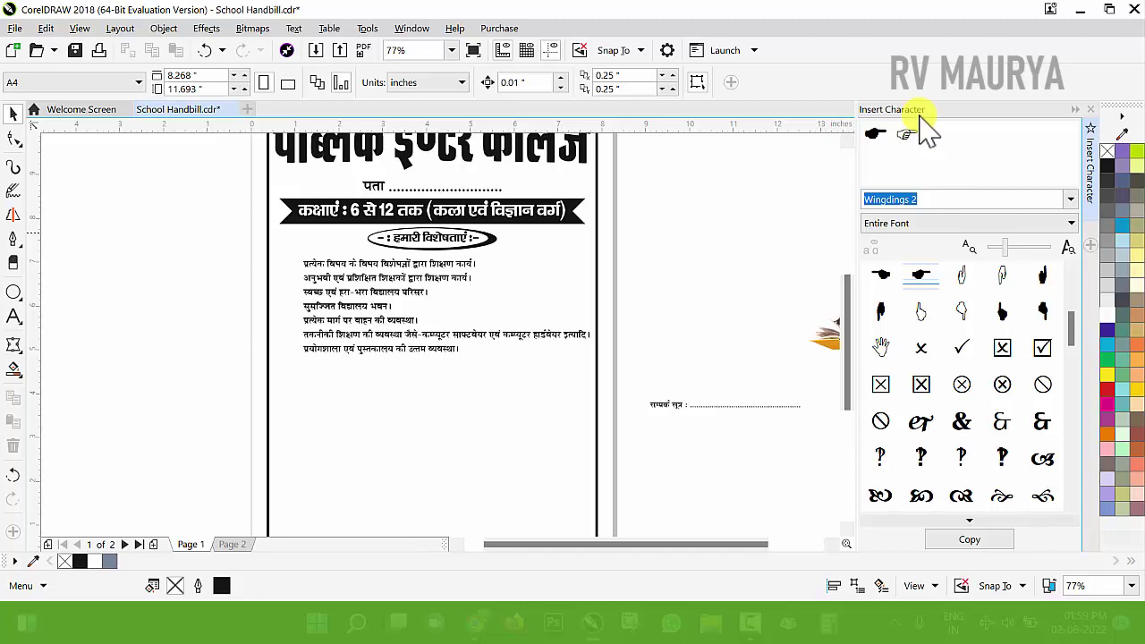
pyautogui.click(1070, 198)
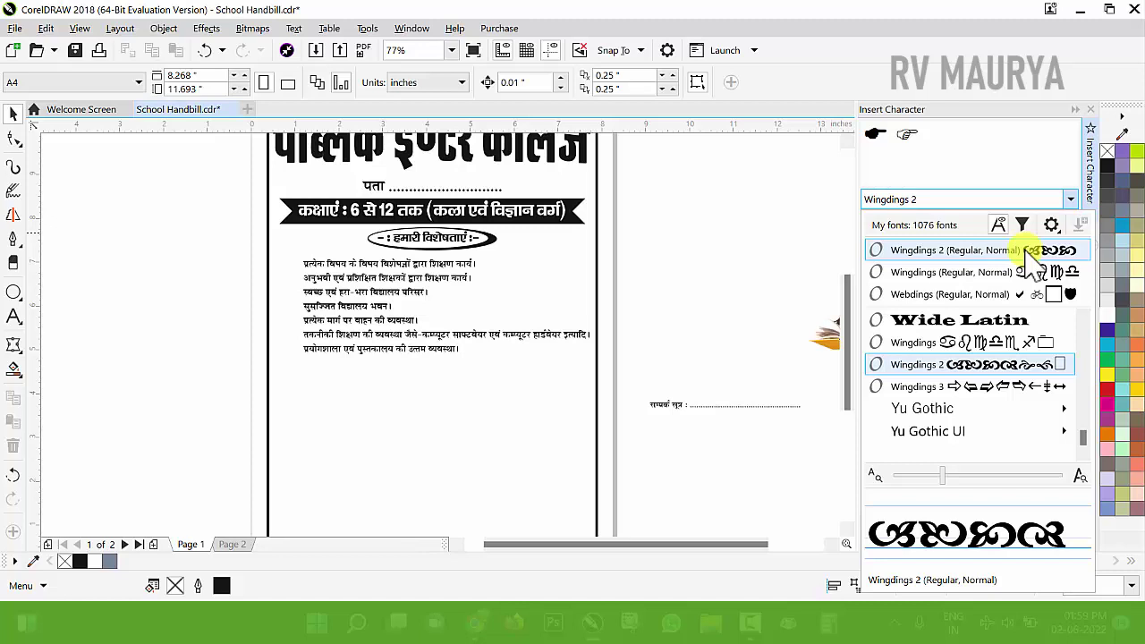
pyautogui.click(1034, 259)
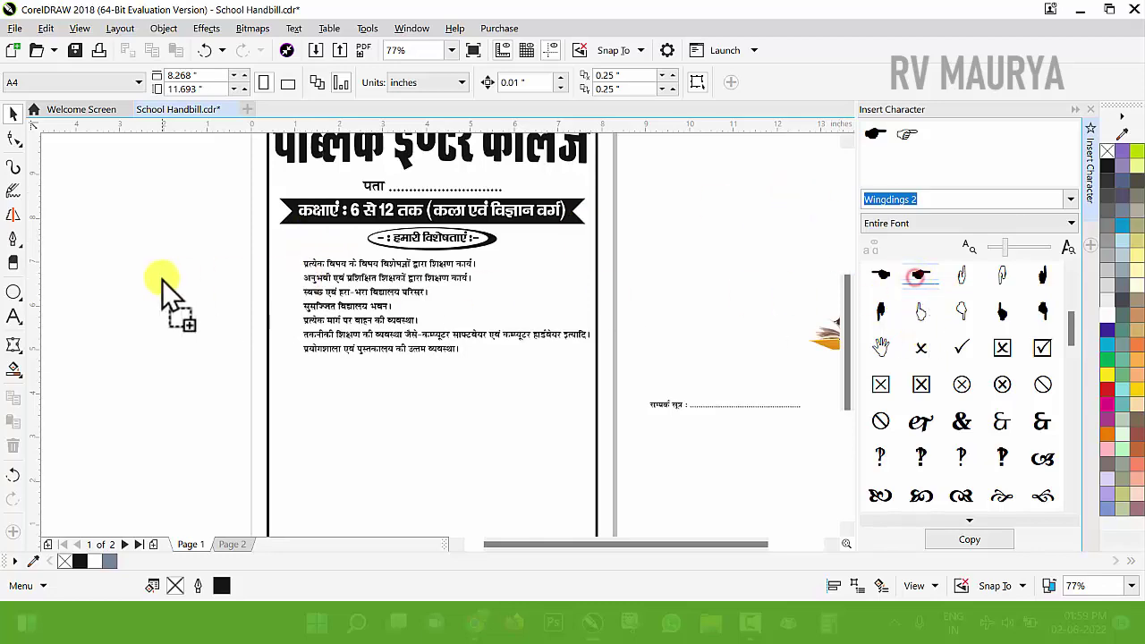
pyautogui.moveTo(195, 282); pyautogui.dragTo(620, 258)
pyautogui.scroll(3, 192, 268)
pyautogui.scroll(3, 621, 258)
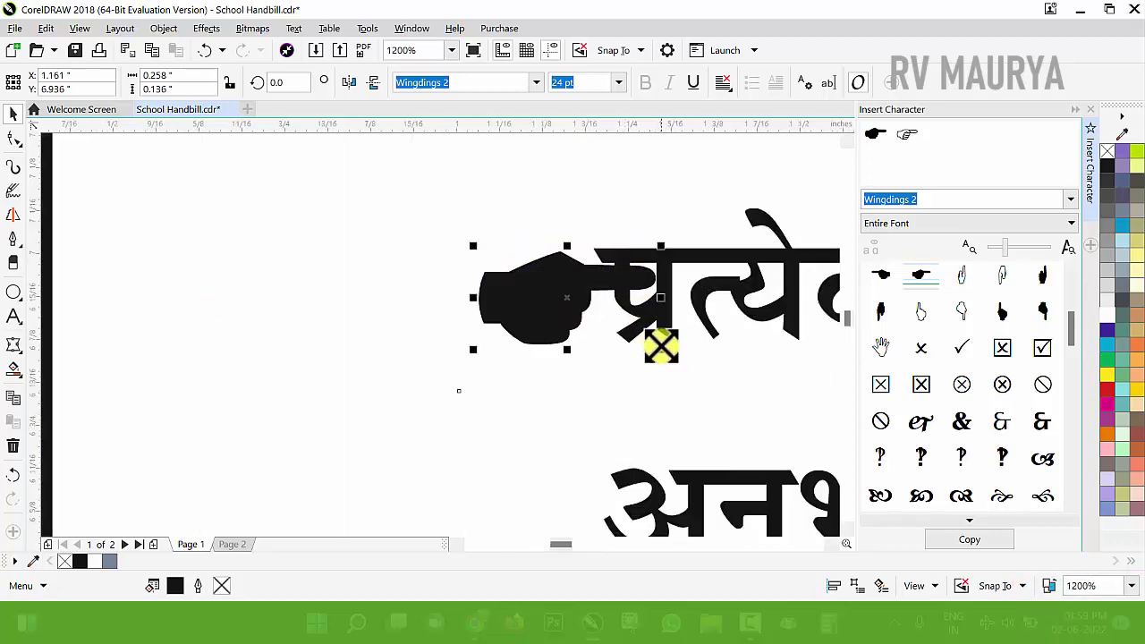
# Shrink the pointing-hand bullet to about 16.64 pt to suit the feature text.
pyautogui.moveTo(656, 356); pyautogui.dragTo(588, 287)
pyautogui.scroll(-3, 504, 219)
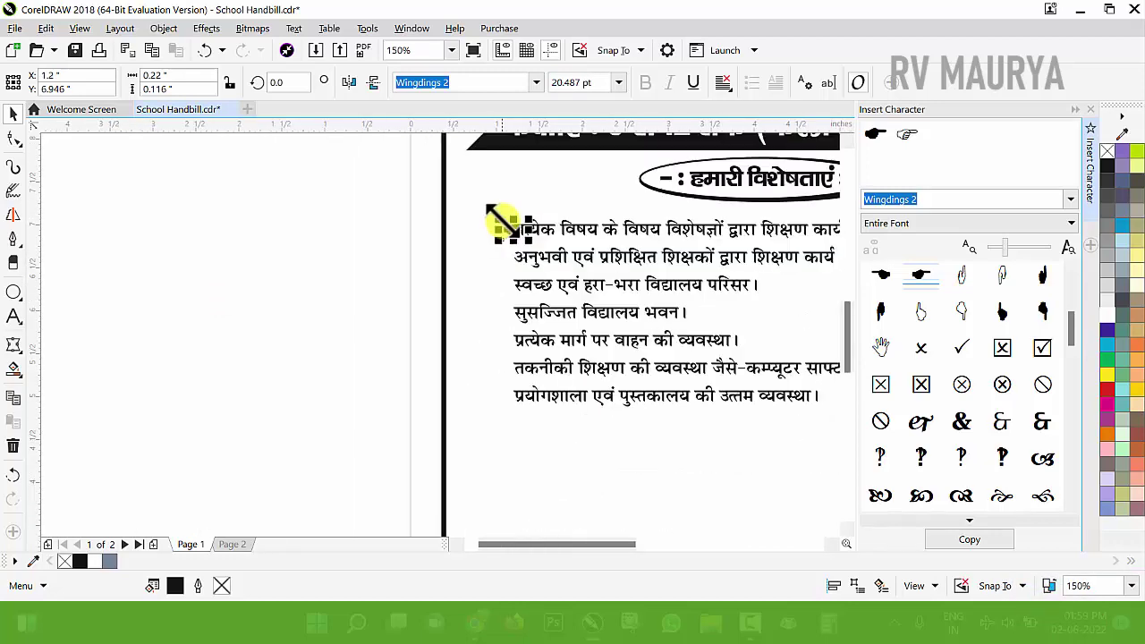
pyautogui.scroll(1, 525, 242)
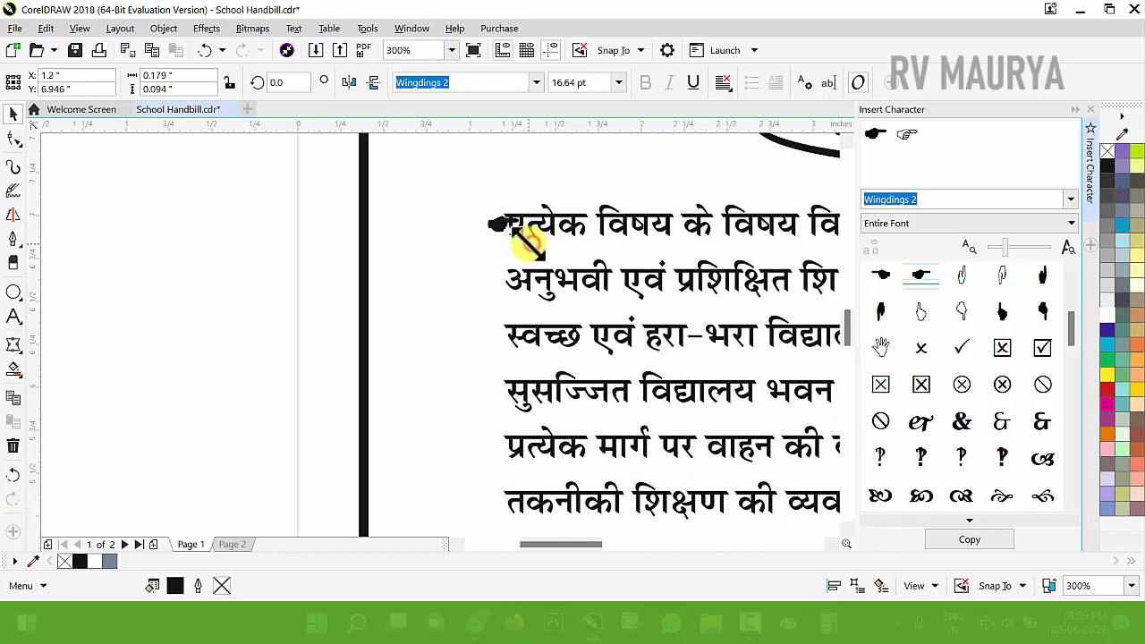
# Duplicate the pointing-hand bullet straight down at equal intervals so each of the seven feature lines has one.
pyautogui.scroll(1, 512, 260)
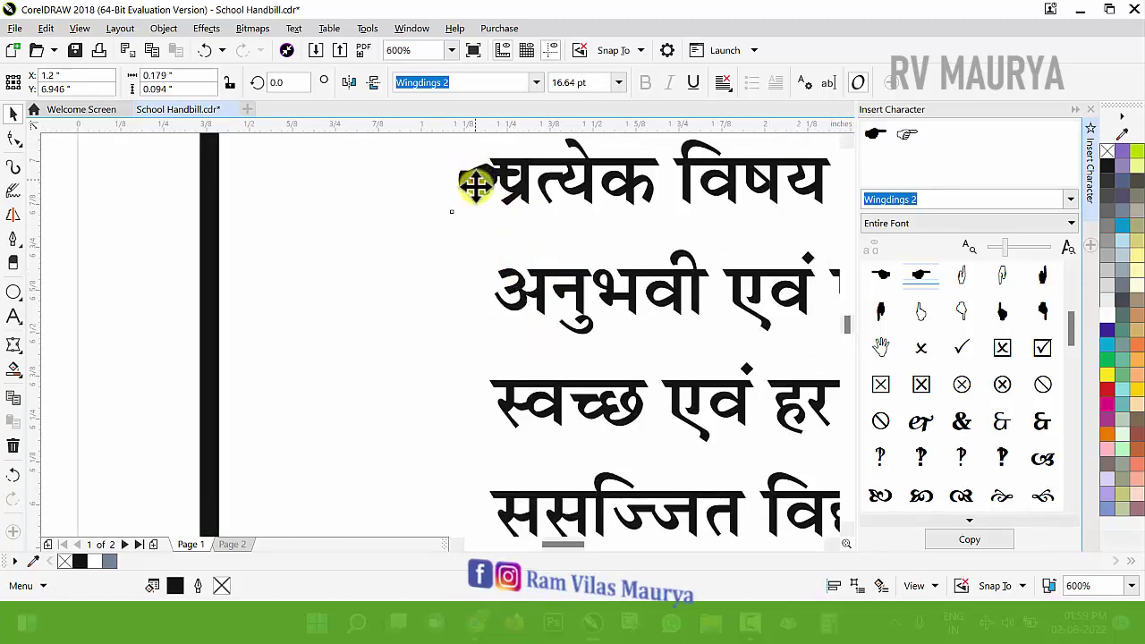
pyautogui.moveTo(474, 179); pyautogui.dragTo(477, 291)
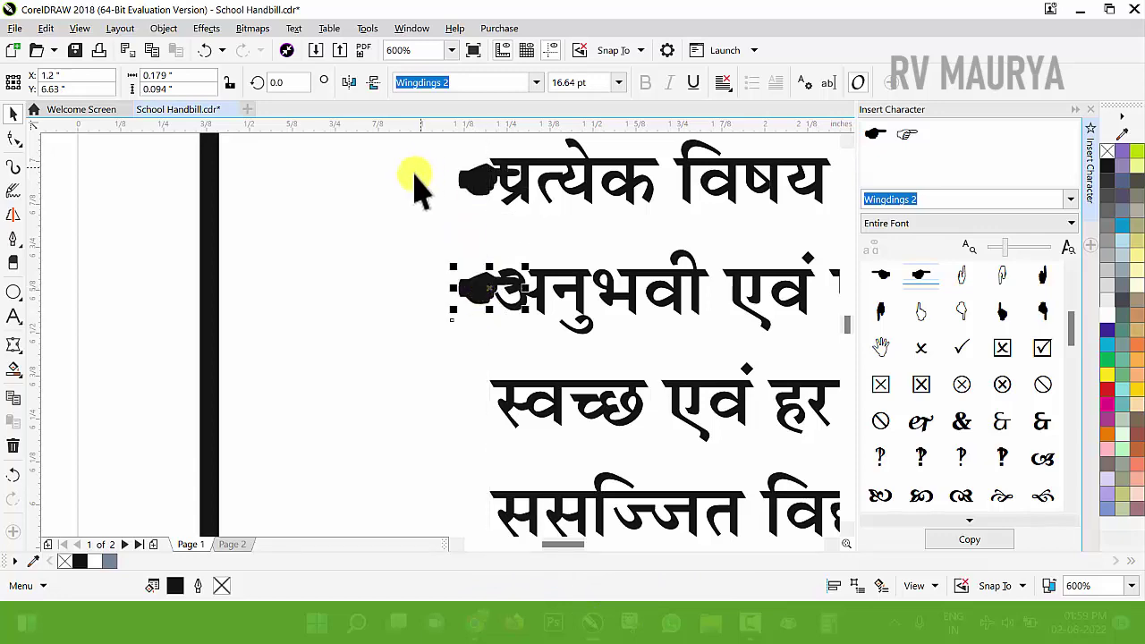
pyautogui.scroll(-1, 415, 174)
pyautogui.scroll(-1, 434, 185)
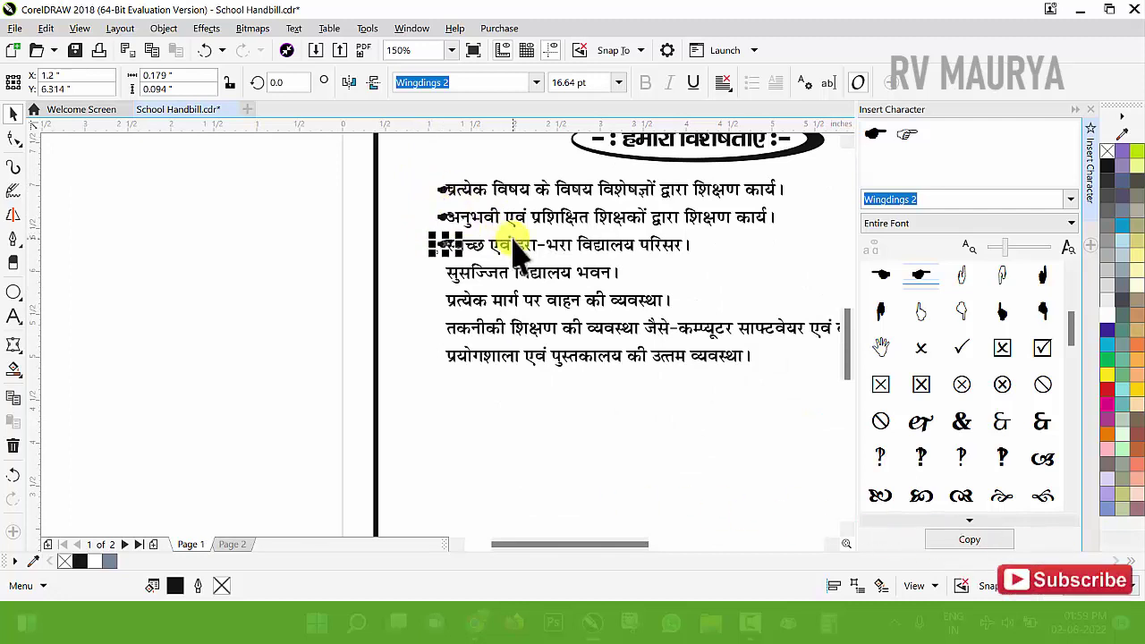
pyautogui.click(445, 356)
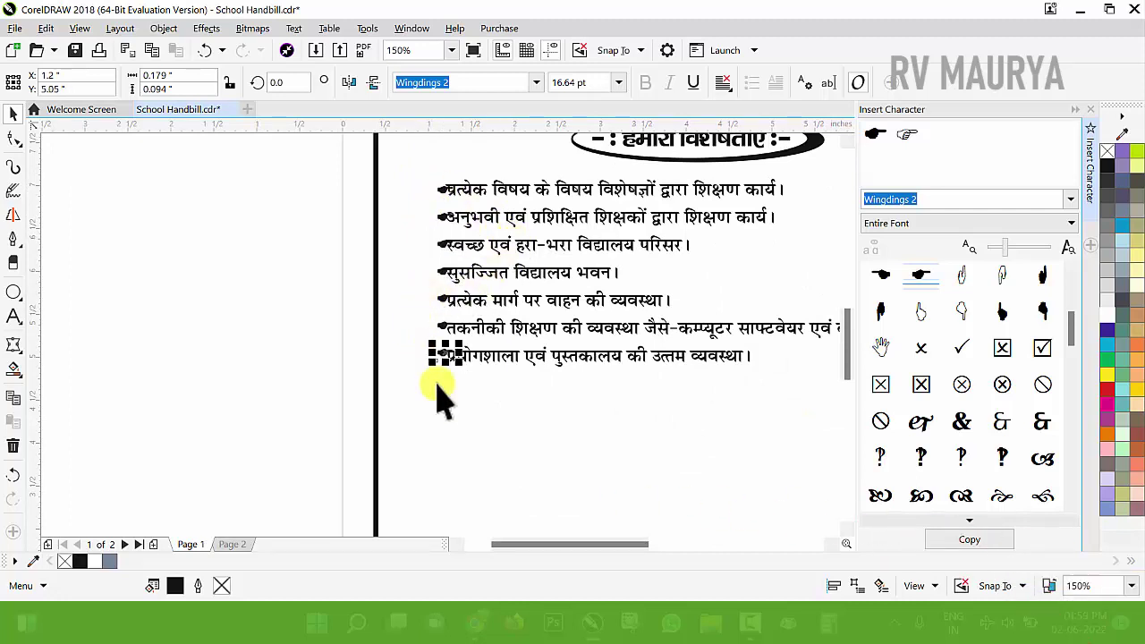
# Lower the last pointing-hand bullet slightly to line up with the bottom feature line.
pyautogui.scroll(2, 450, 363)
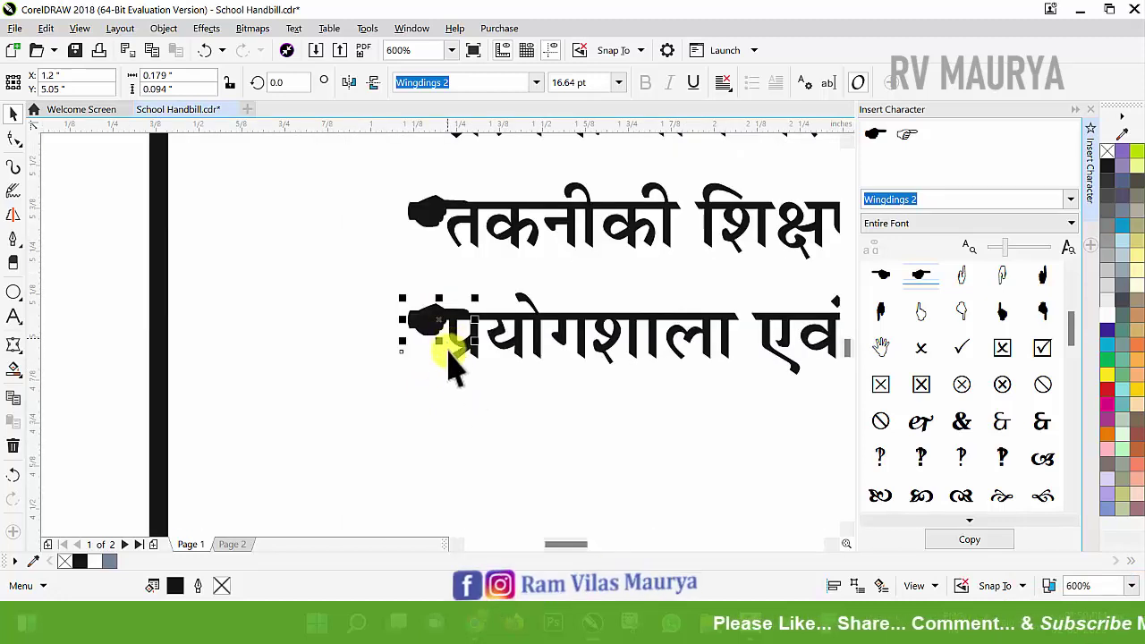
pyautogui.scroll(-1, 451, 356)
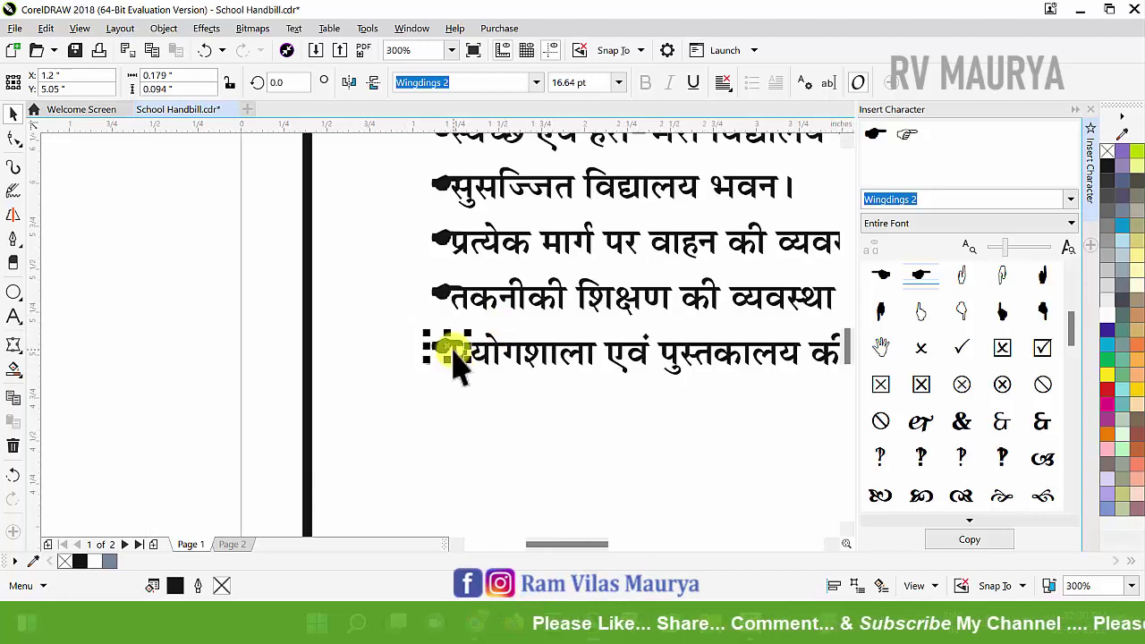
pyautogui.scroll(2, 441, 354)
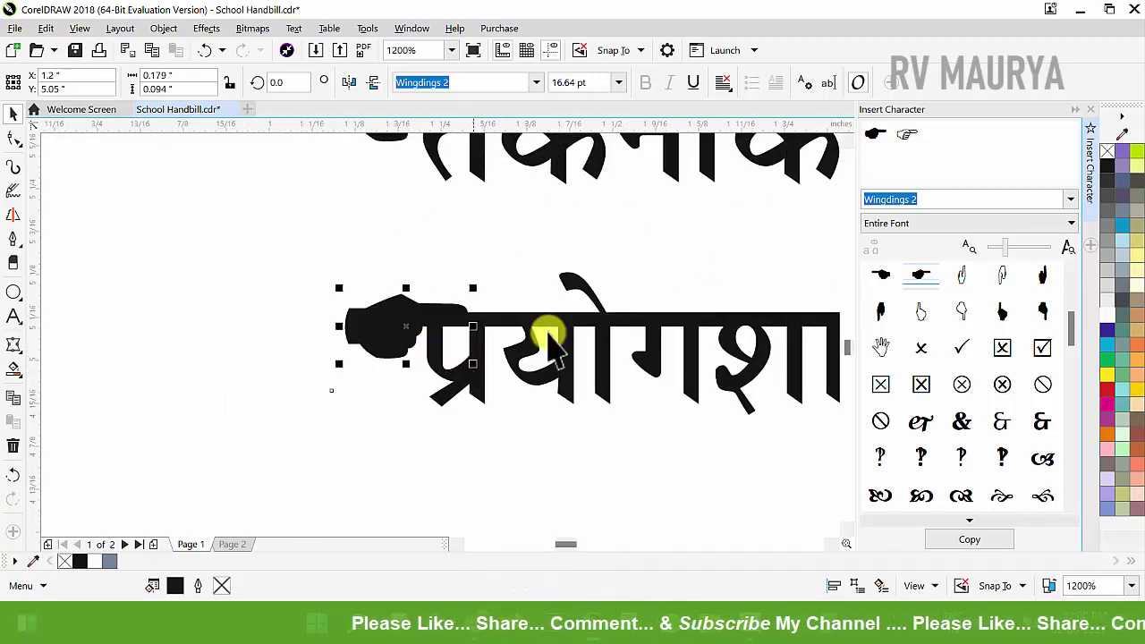
pyautogui.moveTo(411, 318); pyautogui.dragTo(411, 345)
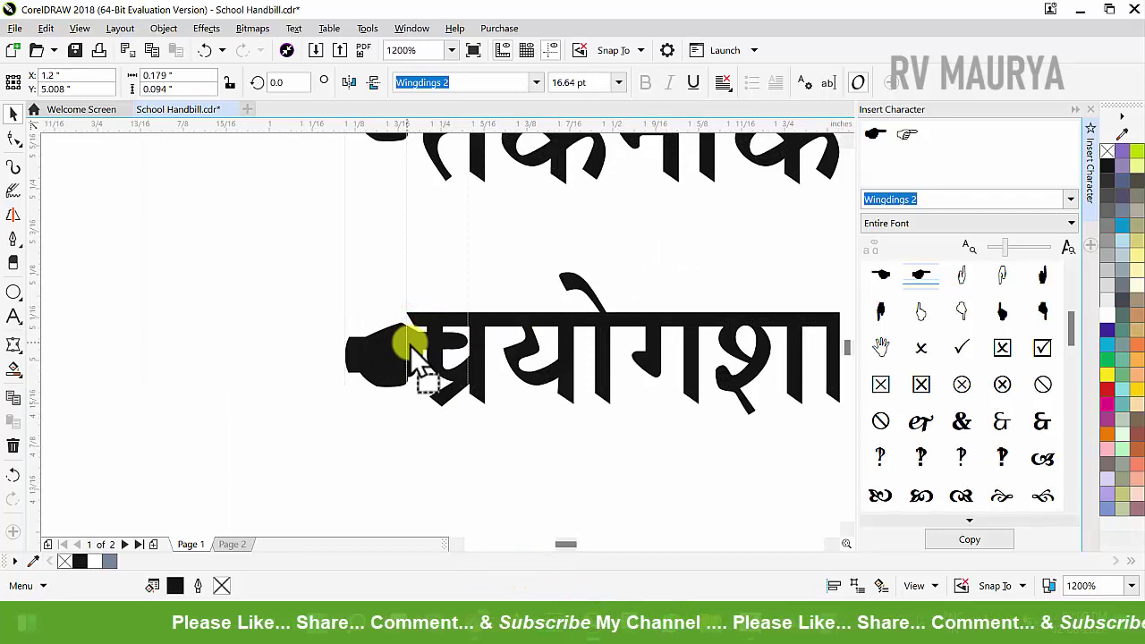
pyautogui.scroll(-3, 412, 354)
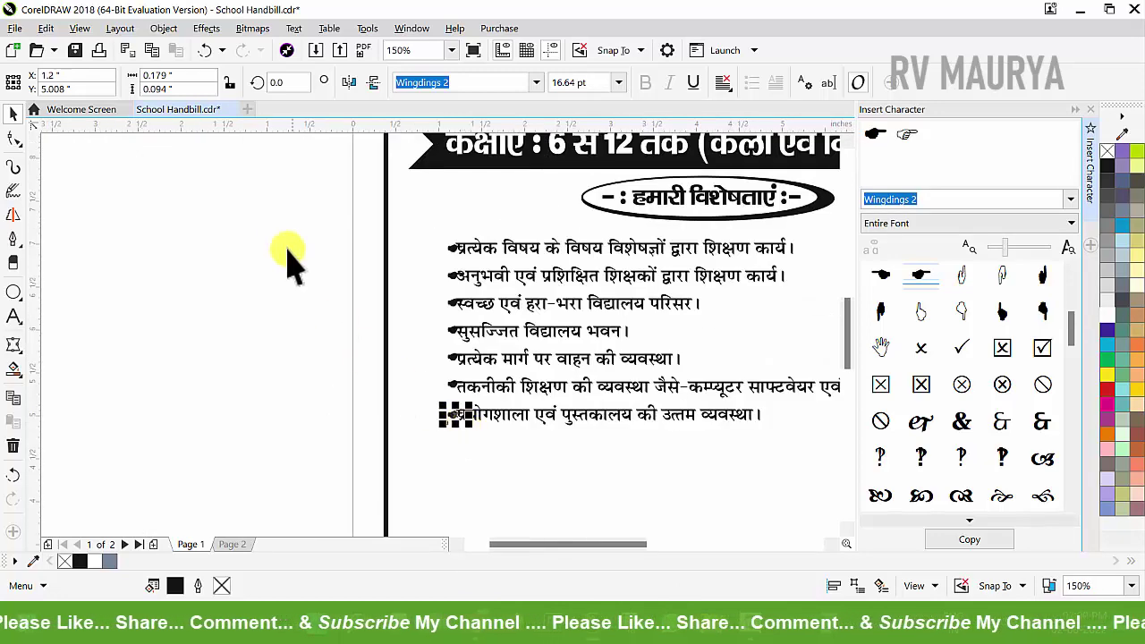
# Select all seven pointing-hand bullets and distribute them evenly between the first and last feature lines.
pyautogui.moveTo(269, 201); pyautogui.dragTo(523, 477)
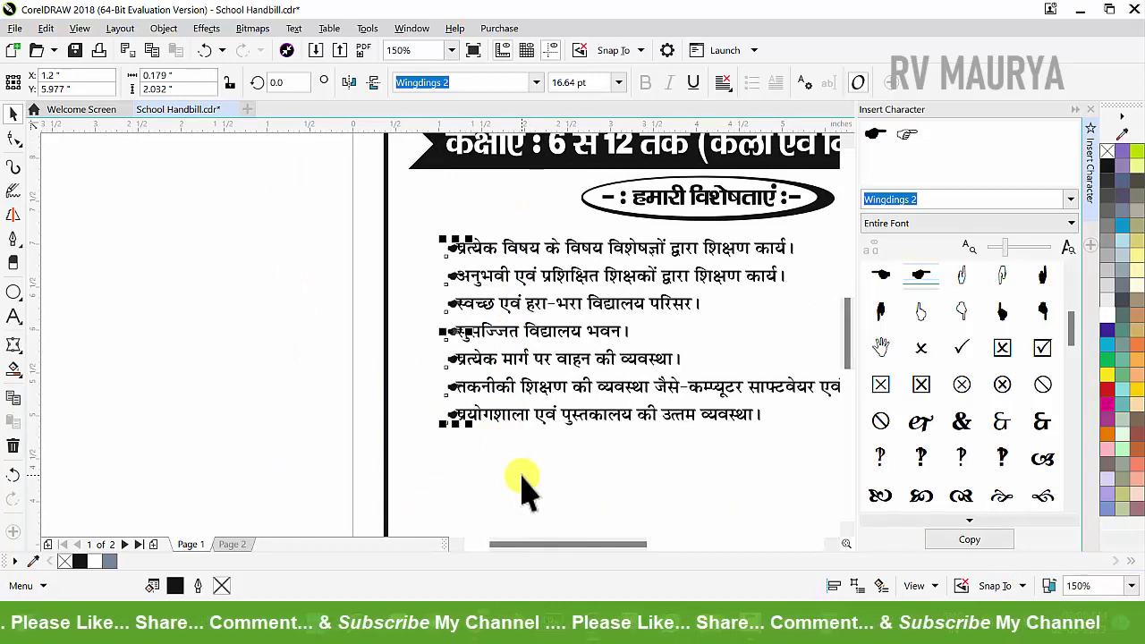
pyautogui.click(472, 266)
pyautogui.scroll(4, 472, 266)
pyautogui.click(409, 269)
pyautogui.scroll(-4, 417, 281)
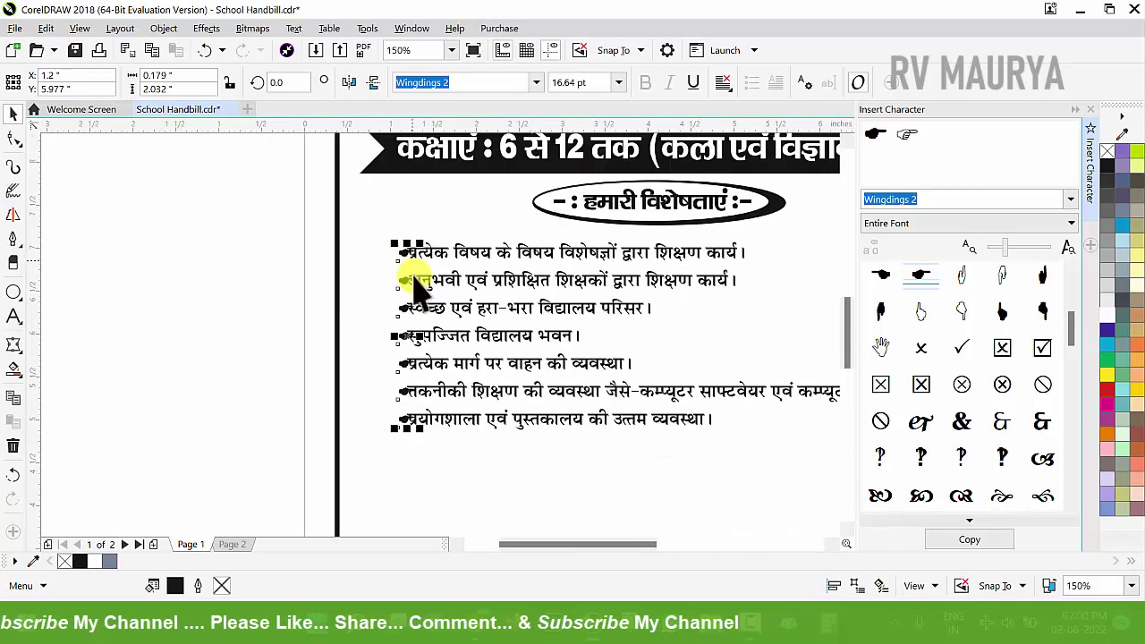
# Shift the column of hand bullets left to about X 1.02 inches, clear of the feature text.
pyautogui.scroll(2, 422, 431)
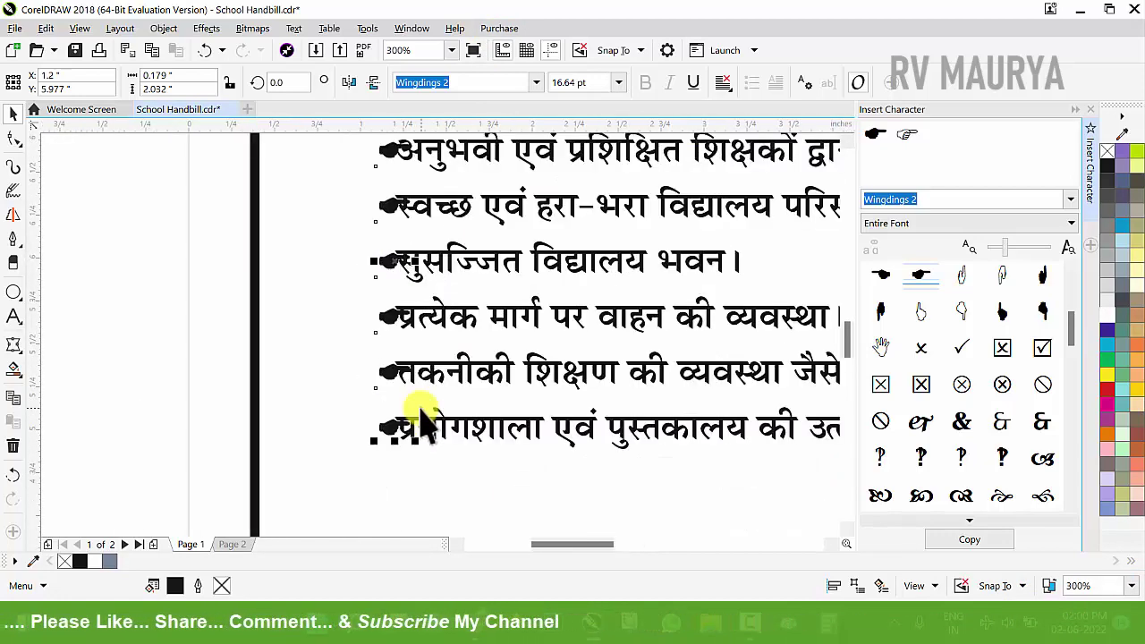
pyautogui.scroll(-2, 423, 431)
pyautogui.scroll(2, 402, 313)
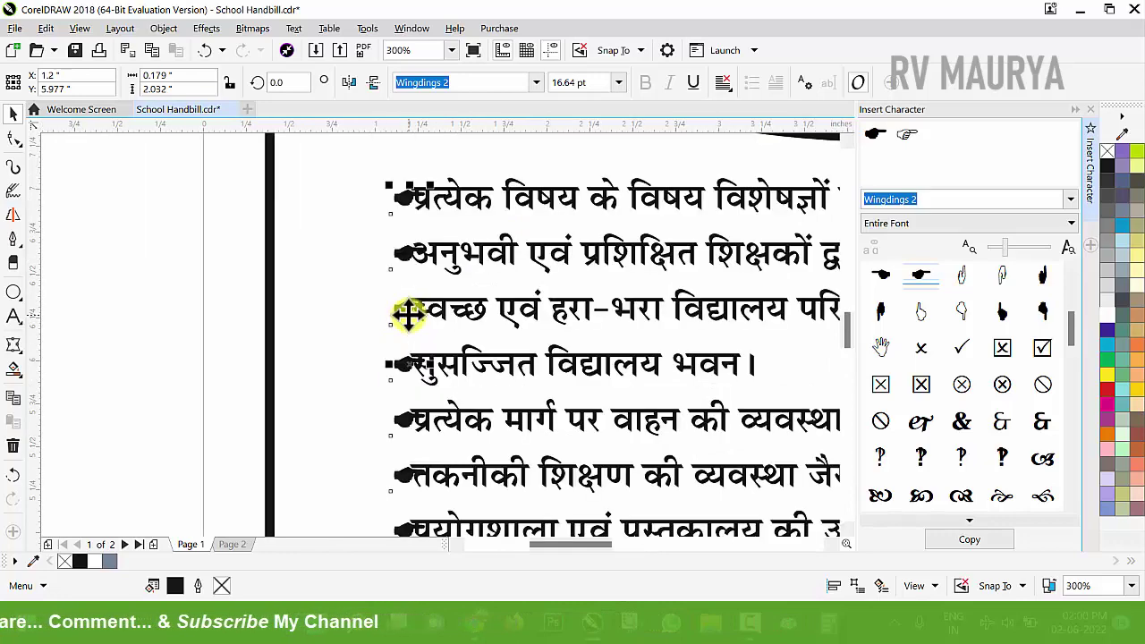
pyautogui.moveTo(402, 313); pyautogui.dragTo(383, 316)
pyautogui.scroll(2, 374, 197)
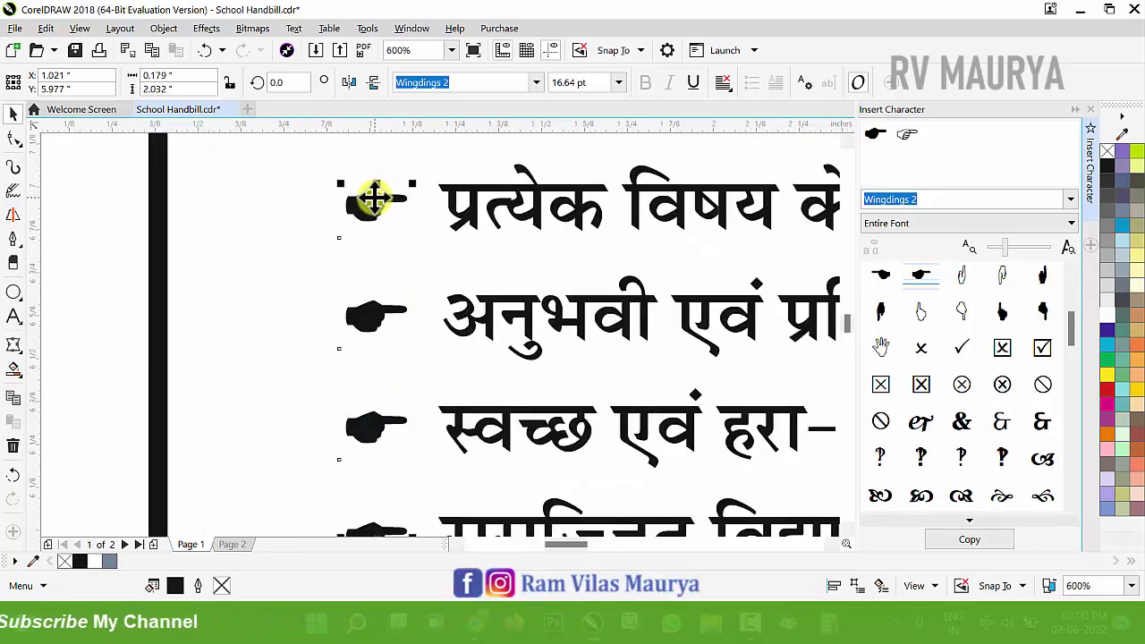
# Move the photo of the reading girl onto the page beside the features list, inside the border at about X 6.57 inches.
pyautogui.scroll(-6, 358, 205)
pyautogui.click(210, 225)
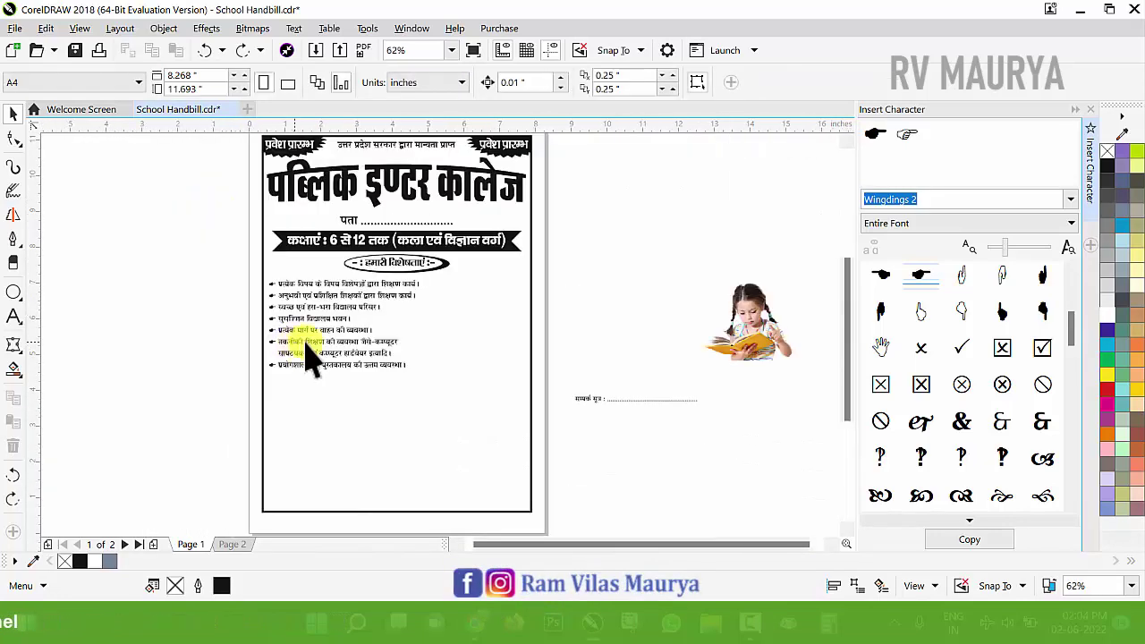
pyautogui.moveTo(726, 336); pyautogui.dragTo(495, 340)
pyautogui.press('z')
pyautogui.moveTo(233, 259); pyautogui.dragTo(642, 401)
pyautogui.press('space')
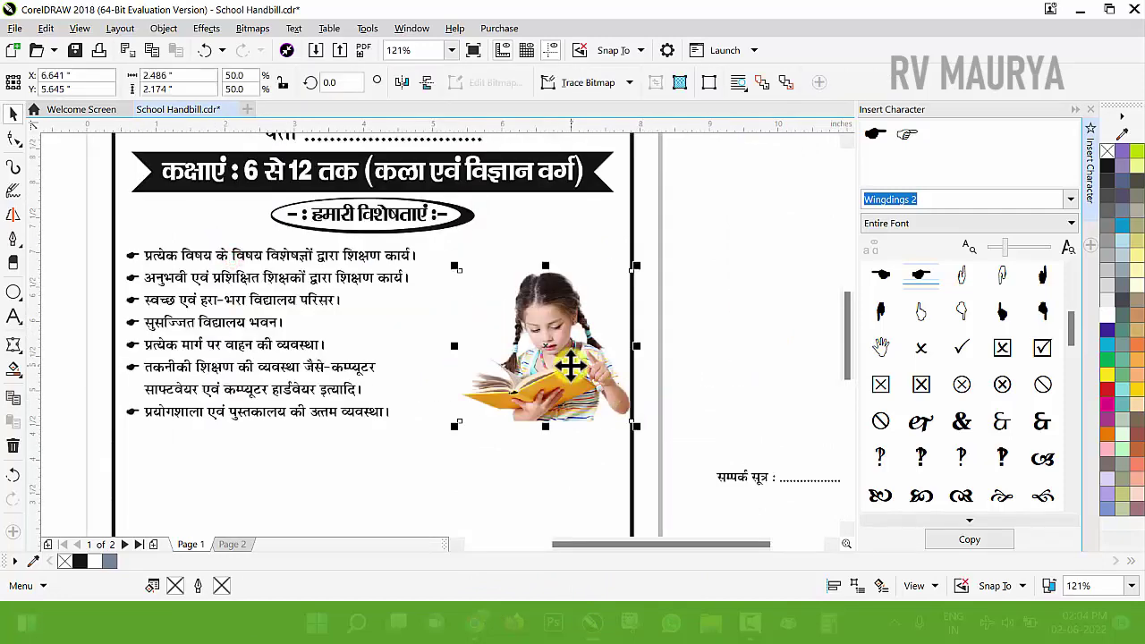
pyautogui.scroll(2, 594, 371)
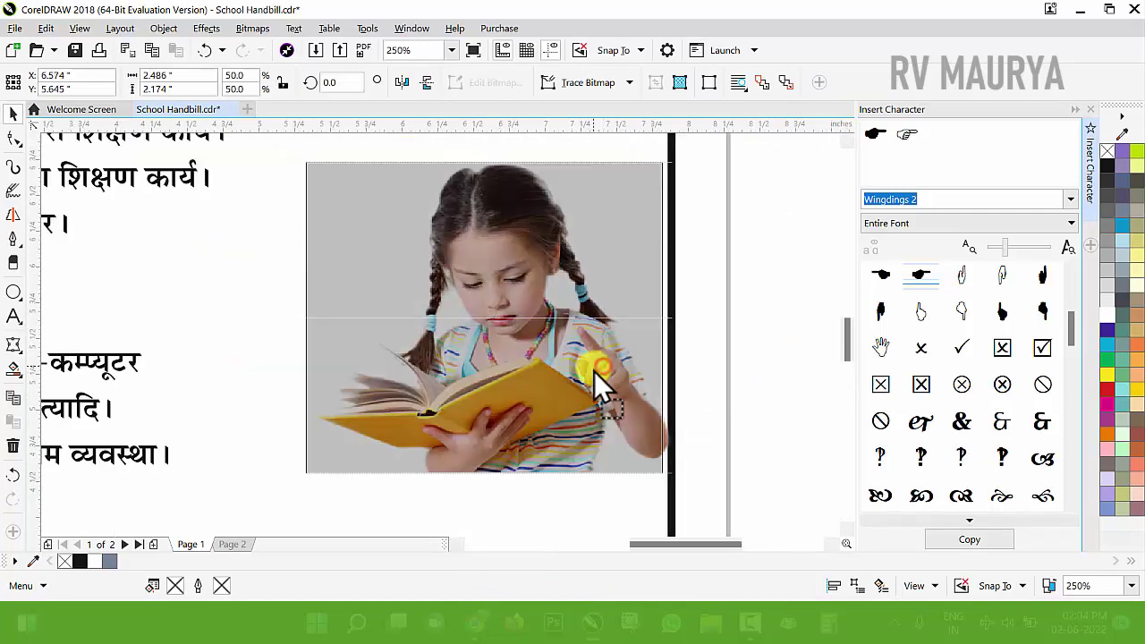
# Convert the girl's photo to 8-bit grayscale.
pyautogui.click(259, 29)
pyautogui.moveTo(295, 190)
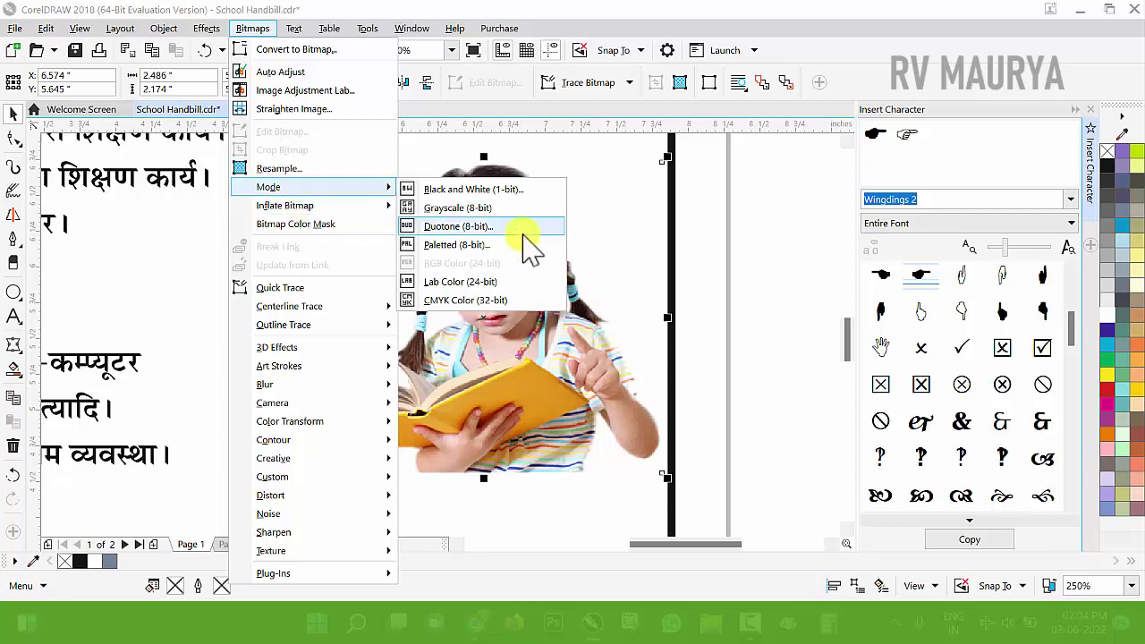
pyautogui.click(491, 207)
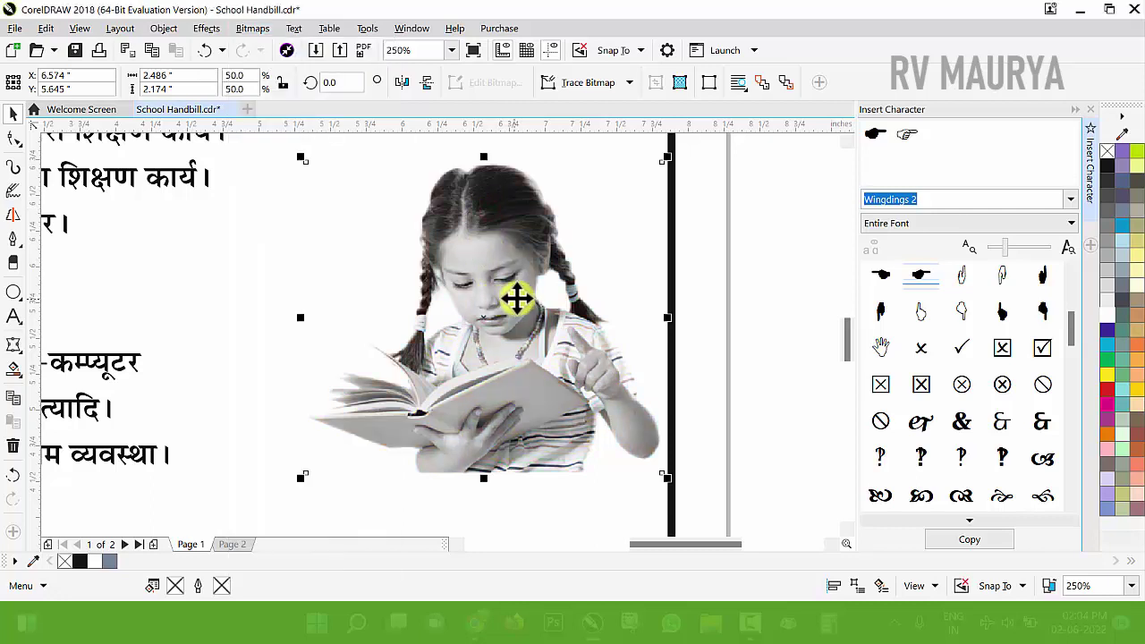
pyautogui.click(698, 365)
# Move the contact line "सम्पर्क सूत्र" onto the page, just above the bottom edge of the border.
pyautogui.hotkey('shift', 'F4')
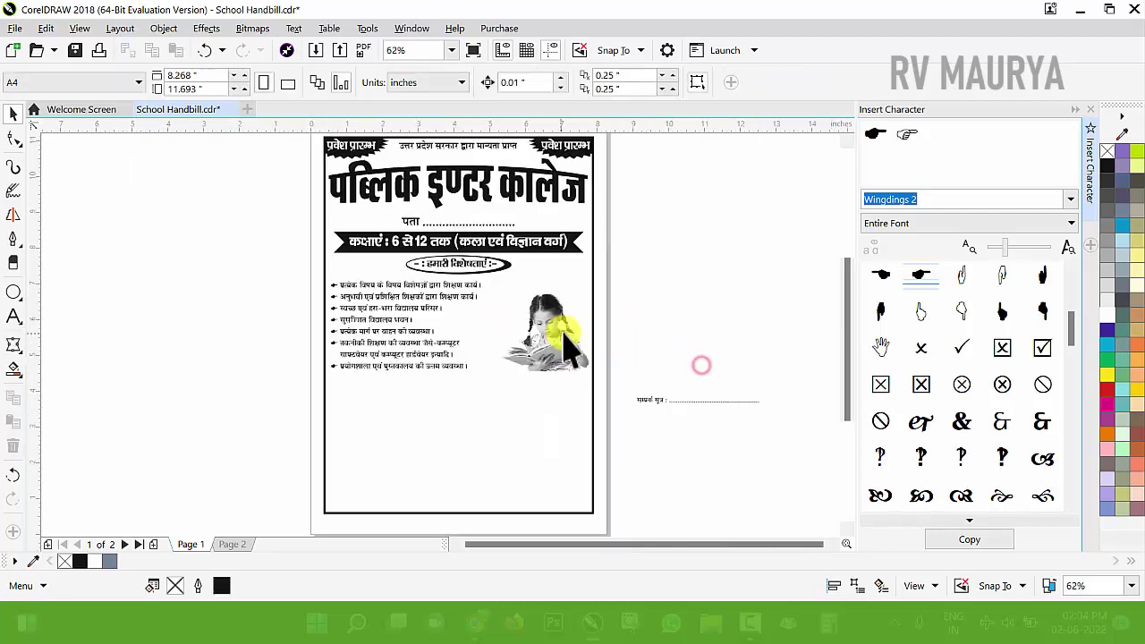
pyautogui.press('z')
pyautogui.moveTo(230, 220); pyautogui.dragTo(699, 482)
pyautogui.press('space')
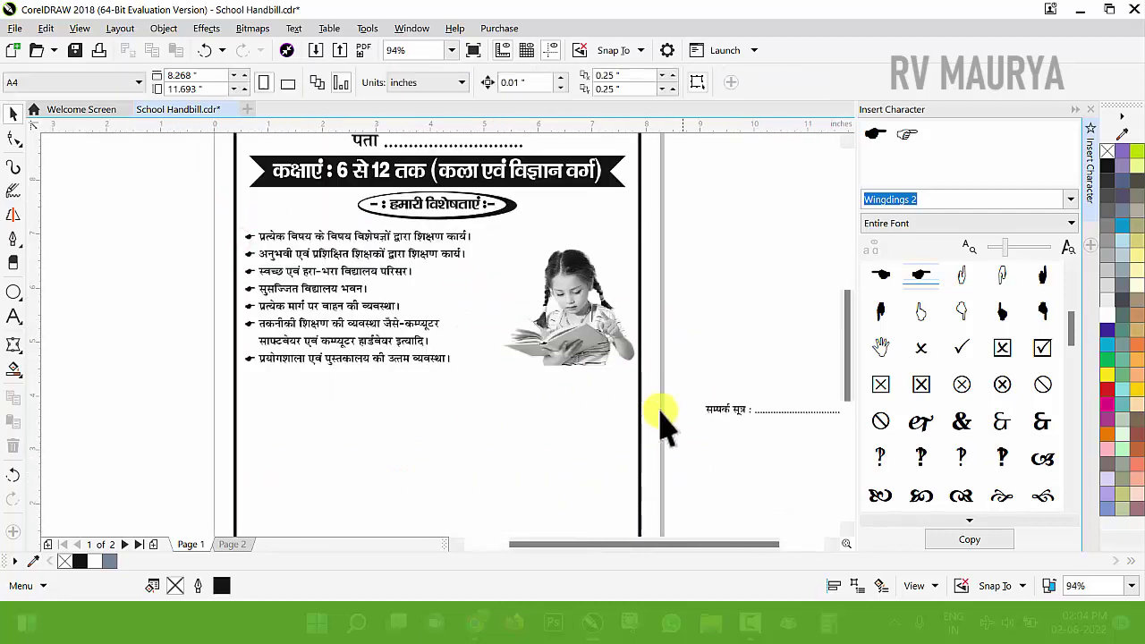
pyautogui.hotkey('shift', 'F4')
pyautogui.moveTo(663, 369); pyautogui.dragTo(470, 451)
# Enlarge the contact line to about 21.28 pt and set its font to RAJ 05.
pyautogui.press('z')
pyautogui.moveTo(308, 361); pyautogui.dragTo(706, 493)
pyautogui.moveTo(166, 313); pyautogui.dragTo(680, 433)
pyautogui.press('space')
pyautogui.moveTo(562, 383); pyautogui.dragTo(609, 417)
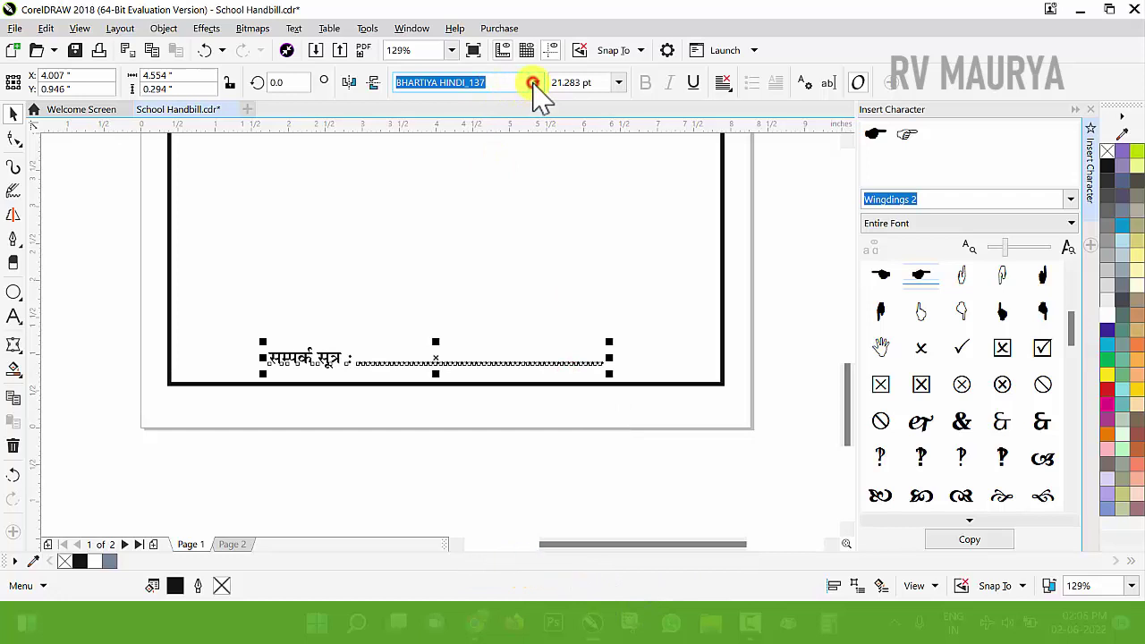
pyautogui.click(535, 83)
pyautogui.click(485, 133)
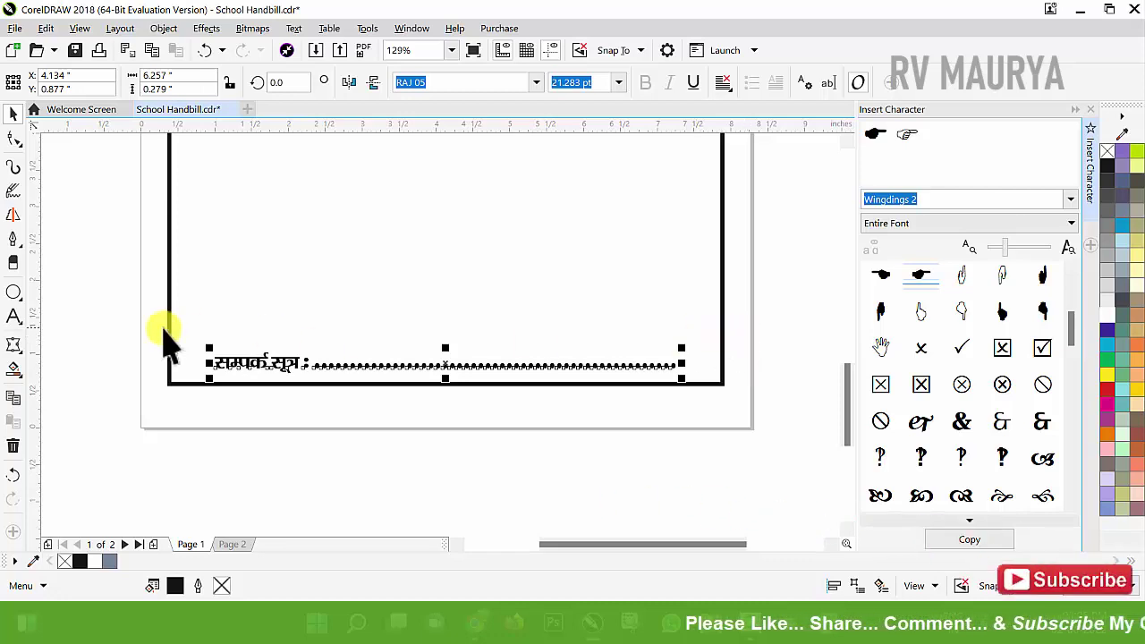
# Draw a wide ellipse about 9.73 by 2.16 inches just above the contact line, extending past both sides of the border.
pyautogui.click(14, 293)
pyautogui.moveTo(107, 189)
pyautogui.mouseDown()
pyautogui.moveTo(421, 345)
pyautogui.moveTo(834, 357)
pyautogui.mouseUp()
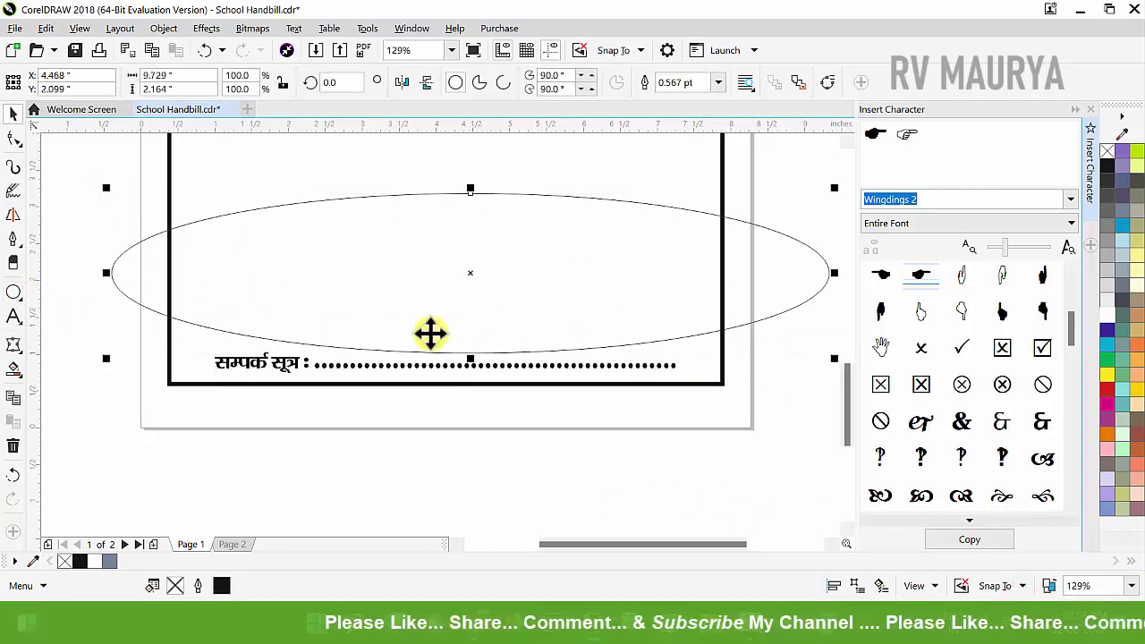
pyautogui.scroll(-2, 430, 332)
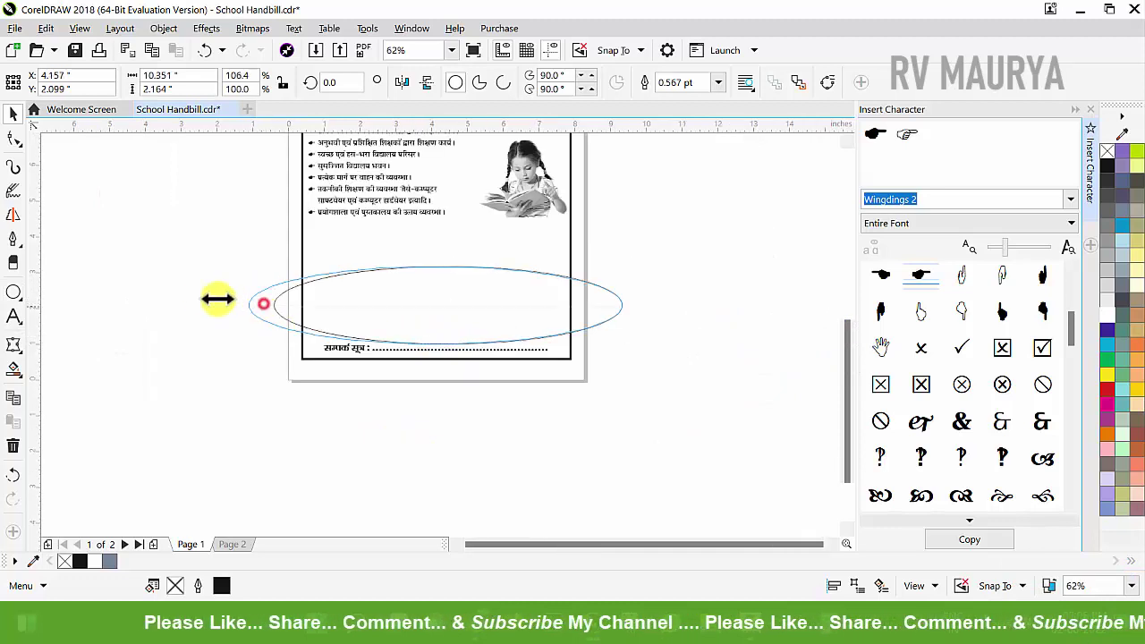